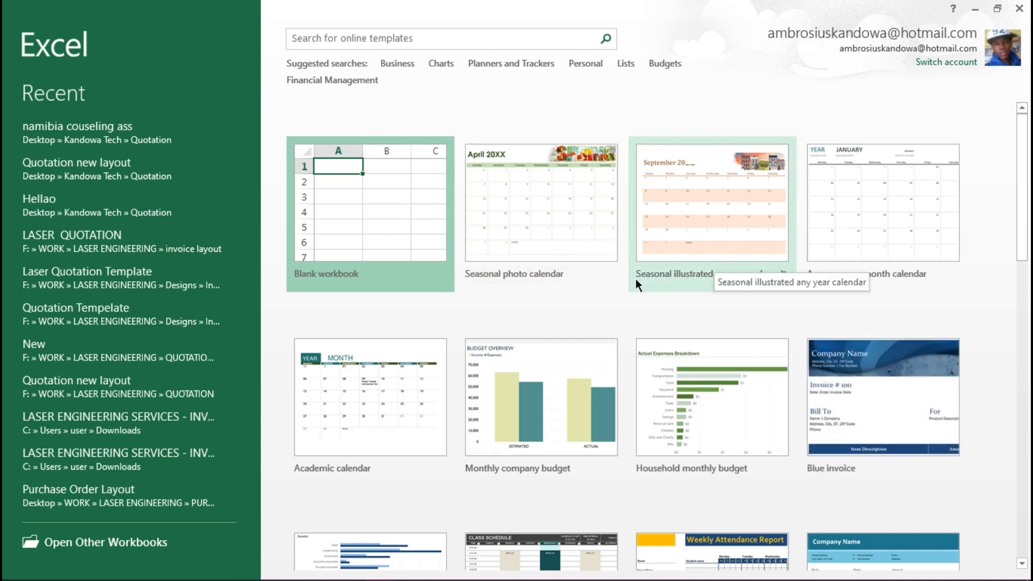
- Browse the workbook templates offered on the start screen, such as calendars, budgets, invoices and schedules
scroll(635, 279, "down", 1)
scroll(625, 280, "down", 1)
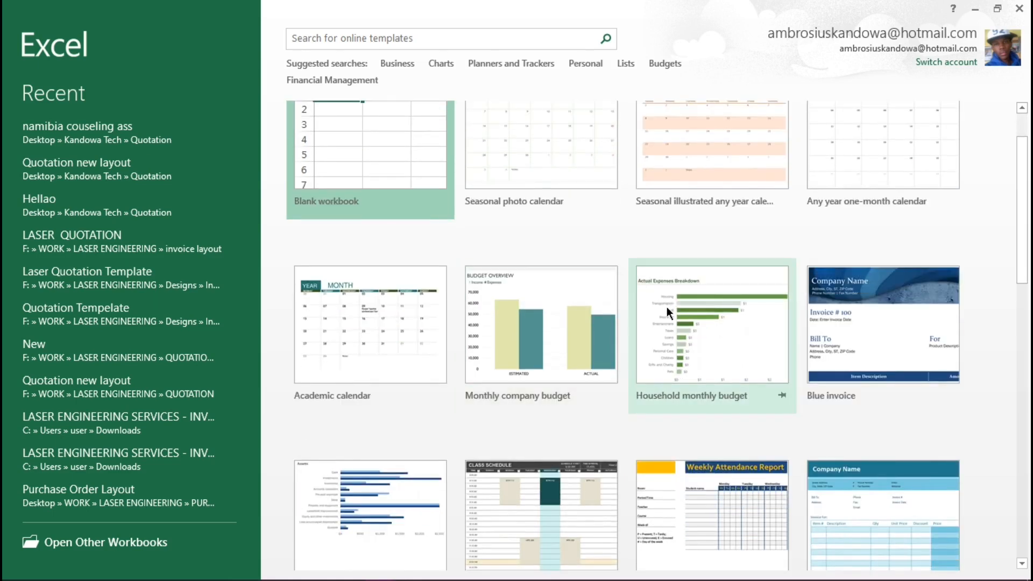
scroll(664, 305, "down", 7)
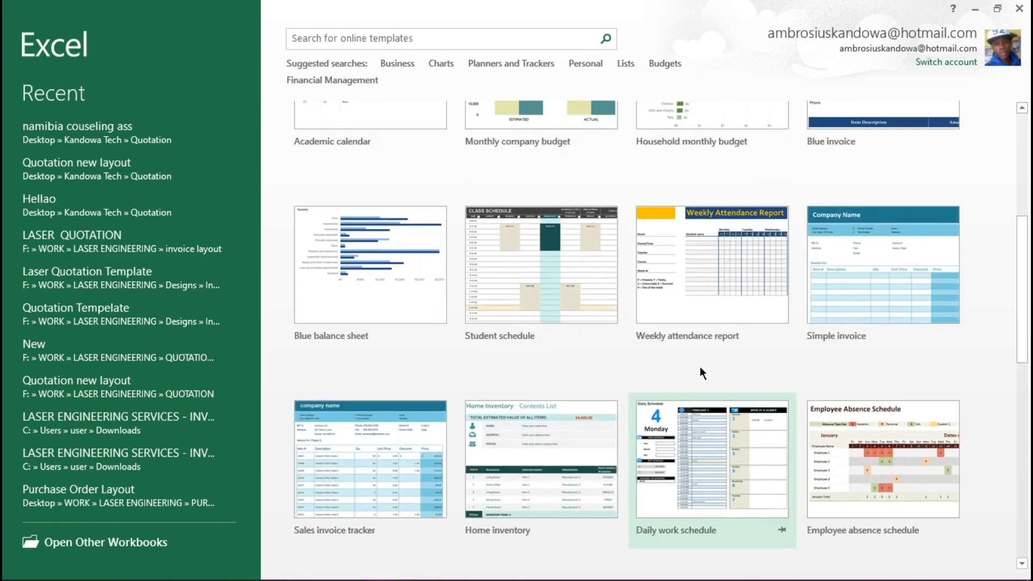
scroll(700, 371, "down", 6)
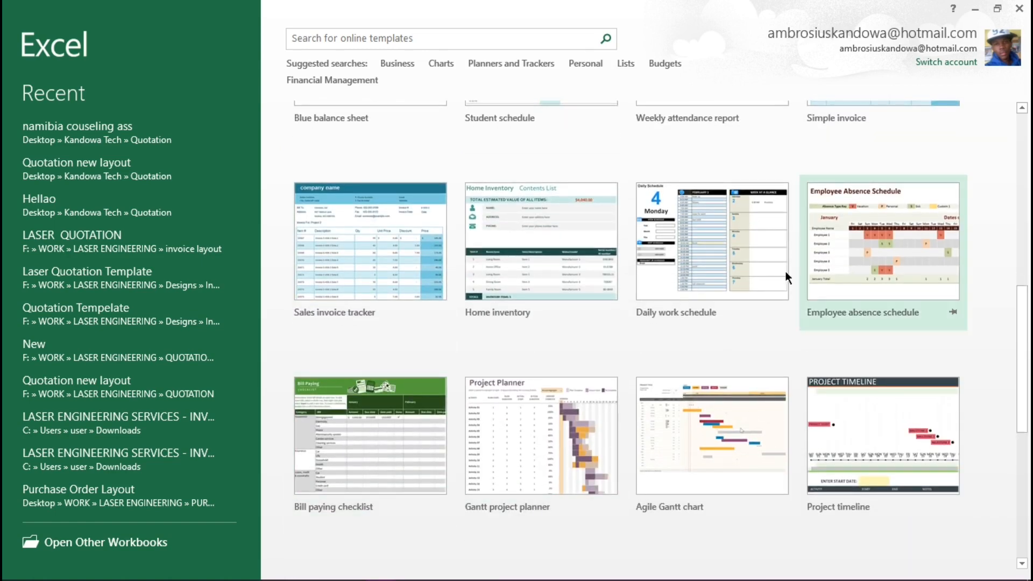
scroll(785, 277, "down", 8)
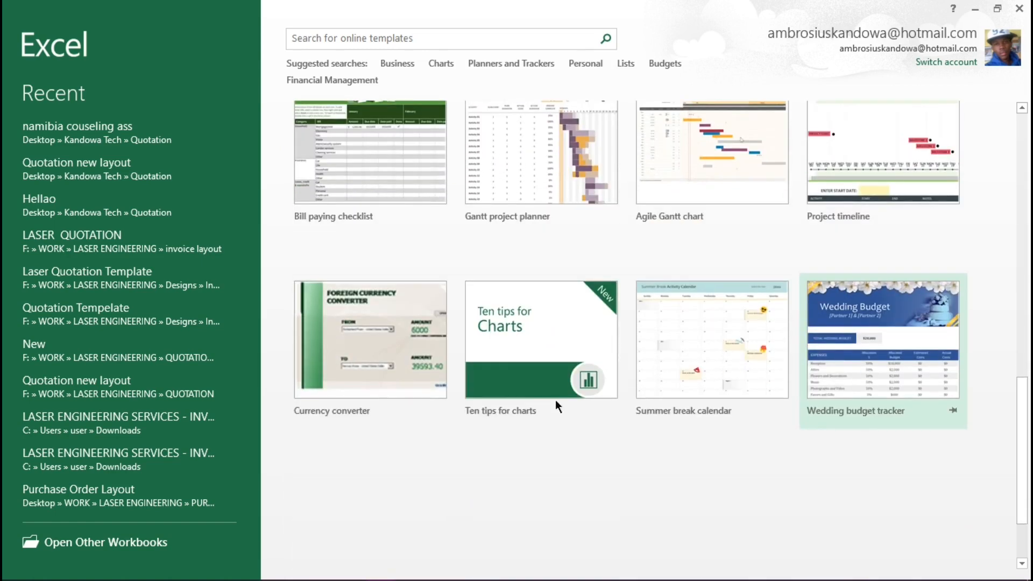
scroll(705, 312, "up", 3)
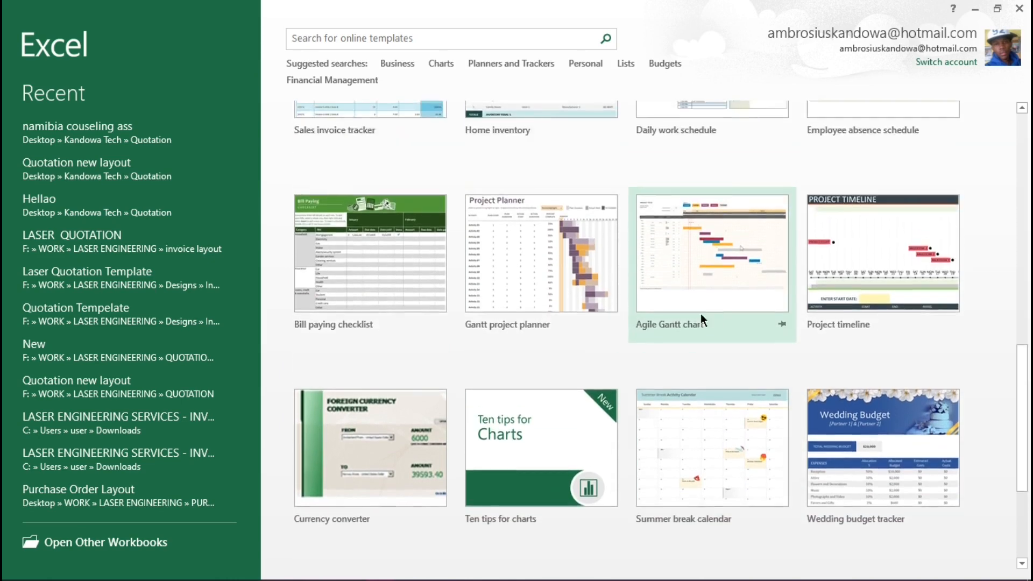
scroll(542, 305, "up", 13)
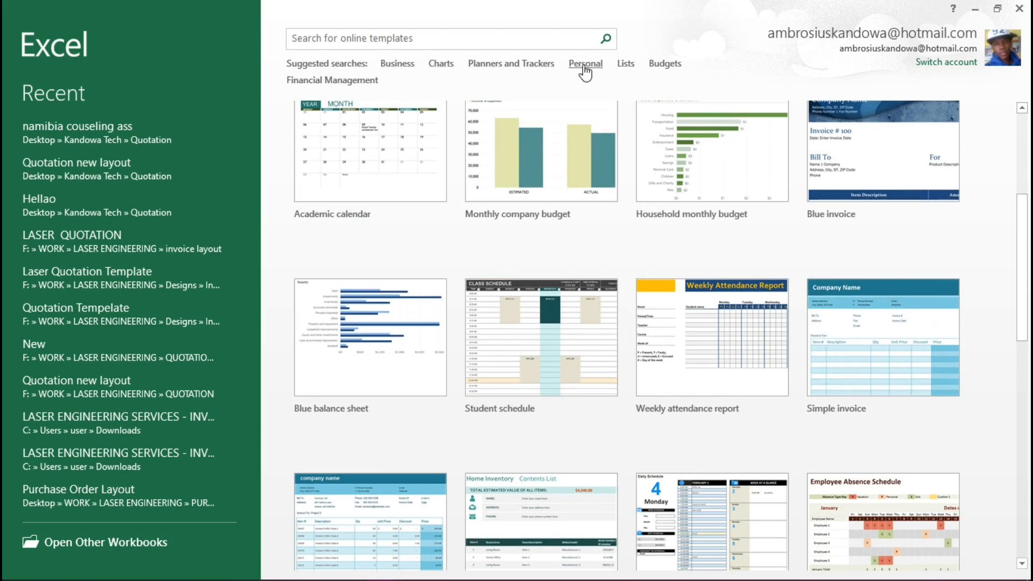
scroll(598, 262, "up", 3)
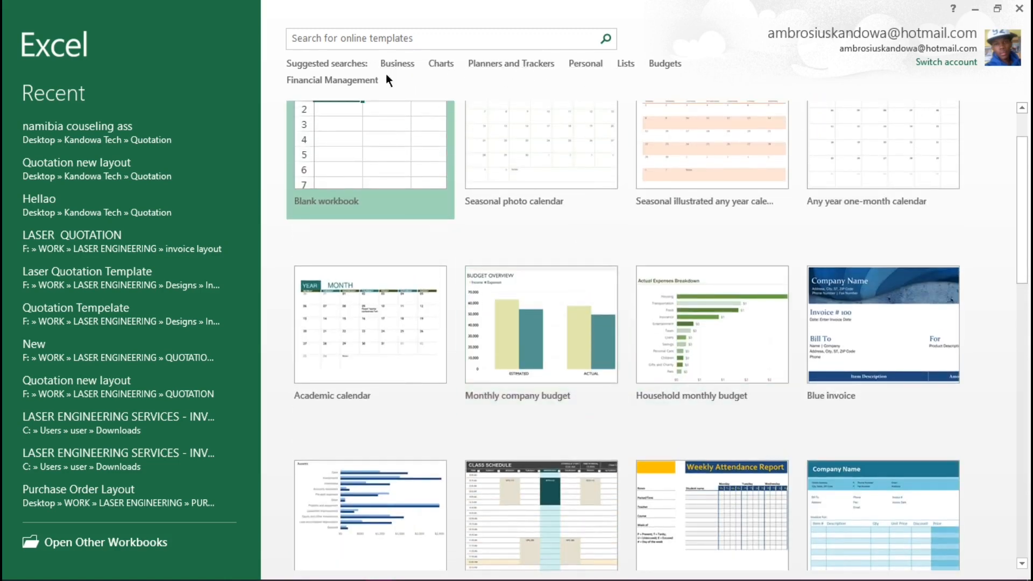
- Create a new blank workbook
left_click(339, 36)
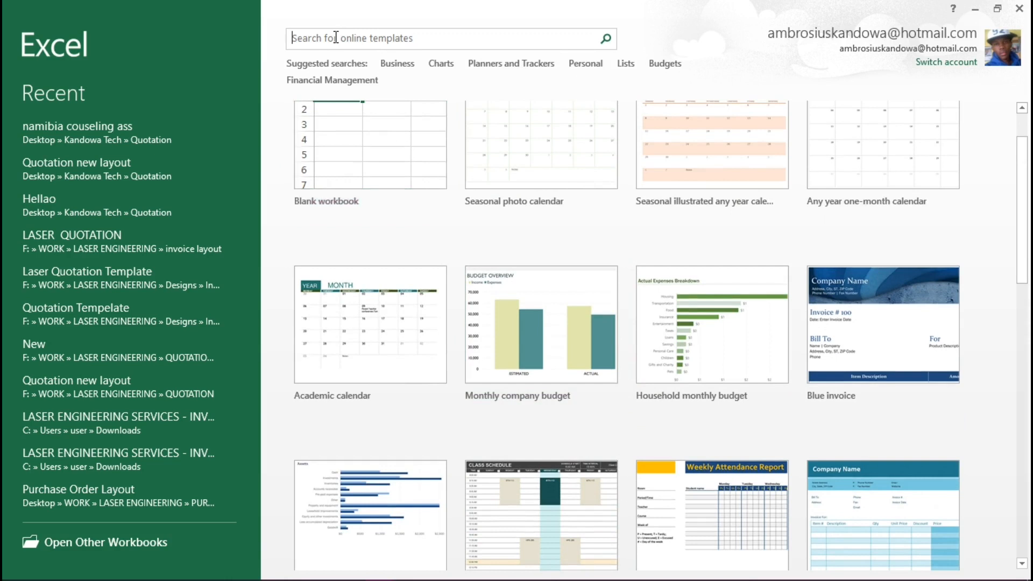
scroll(538, 194, "up", 2)
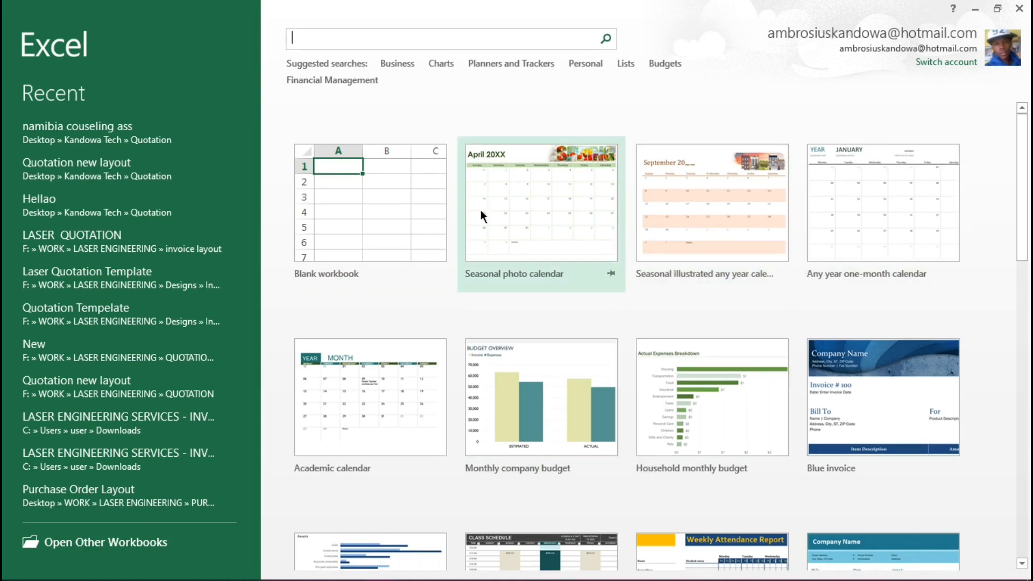
left_click(341, 200)
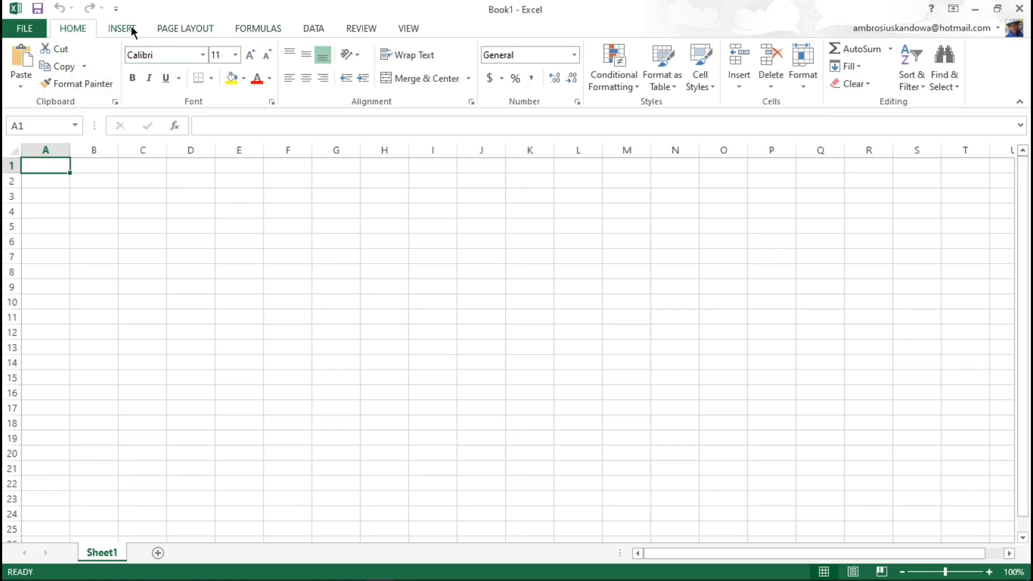
- Look through the Insert, Formulas, Data, Review and View command sets, ending on the Home commands
scroll(196, 25, "down", 2)
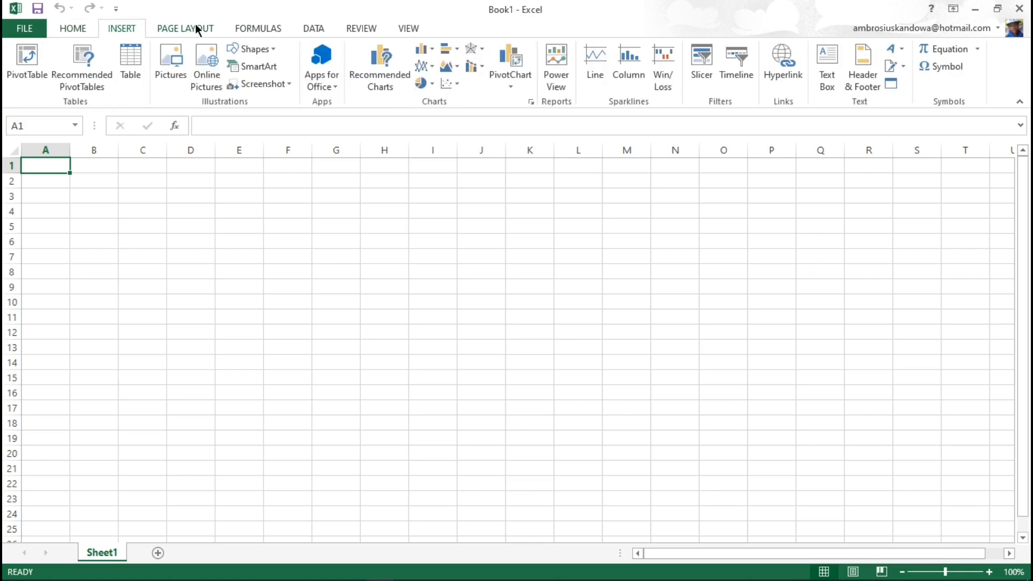
left_click(257, 24)
left_click(326, 25)
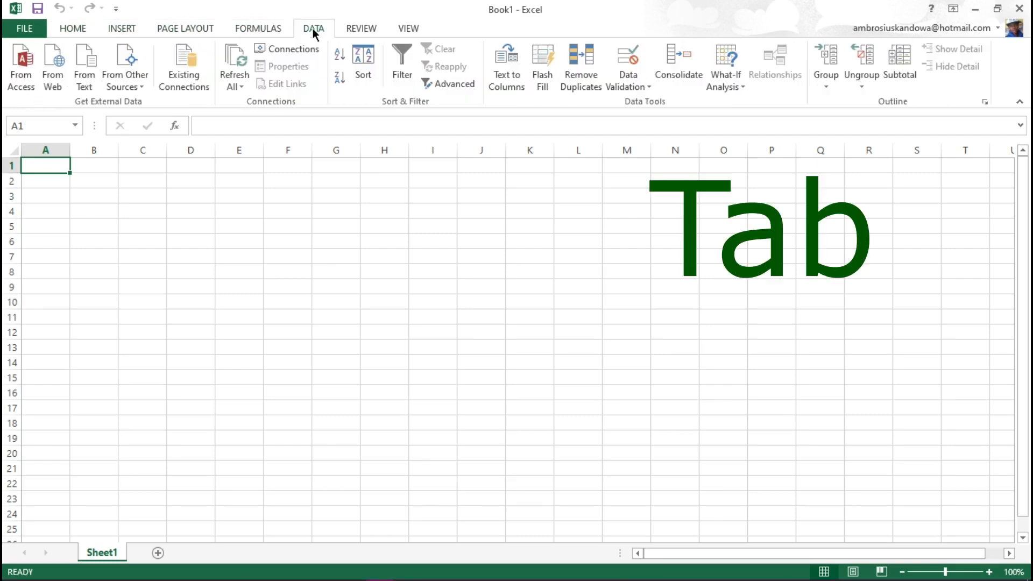
left_click(362, 29)
left_click(407, 27)
left_click(74, 30)
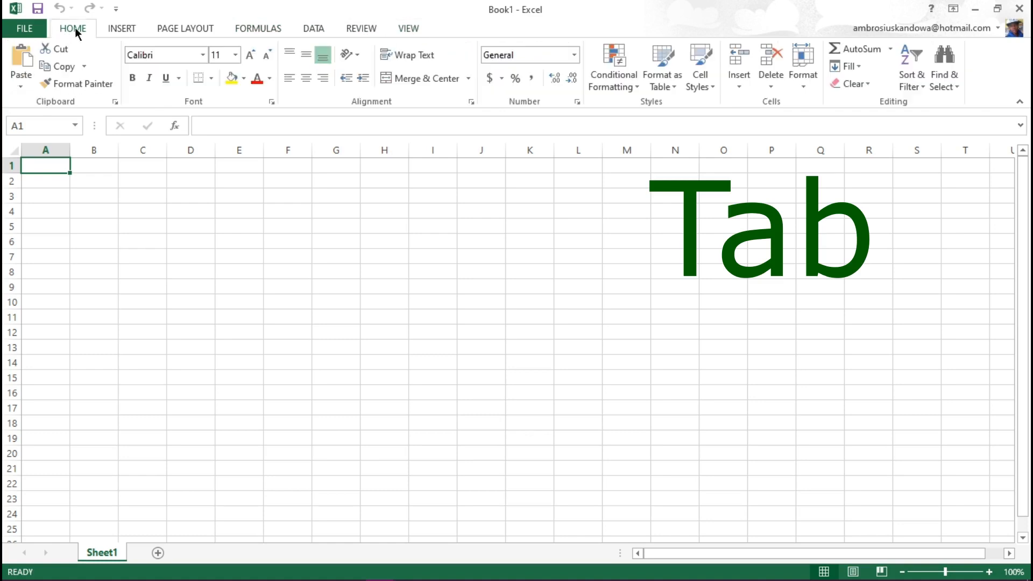
- Go through the Insert, Page Layout, Formulas and Data commands again, returning to the Home commands
left_click(122, 27)
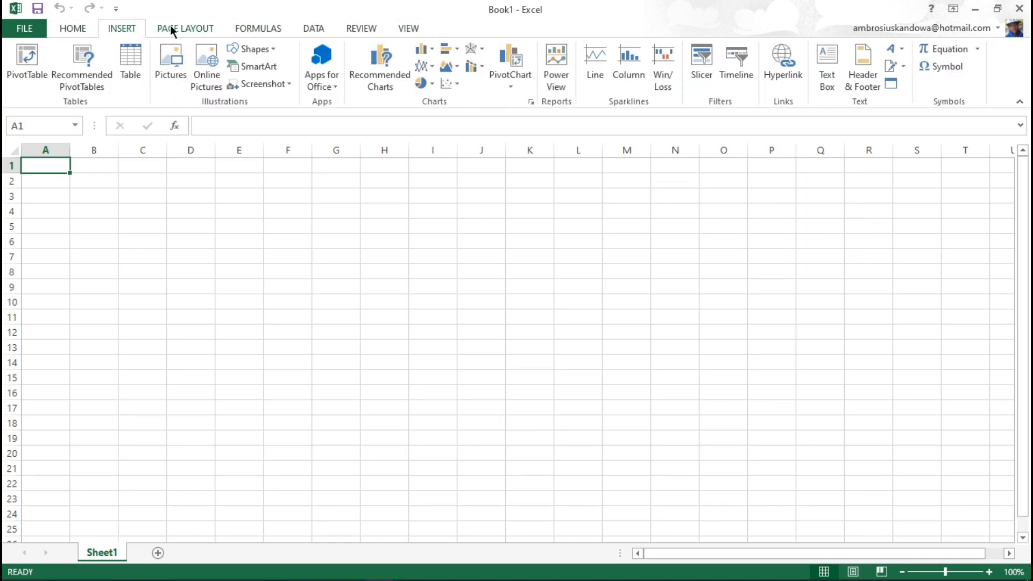
left_click(170, 25)
left_click(255, 27)
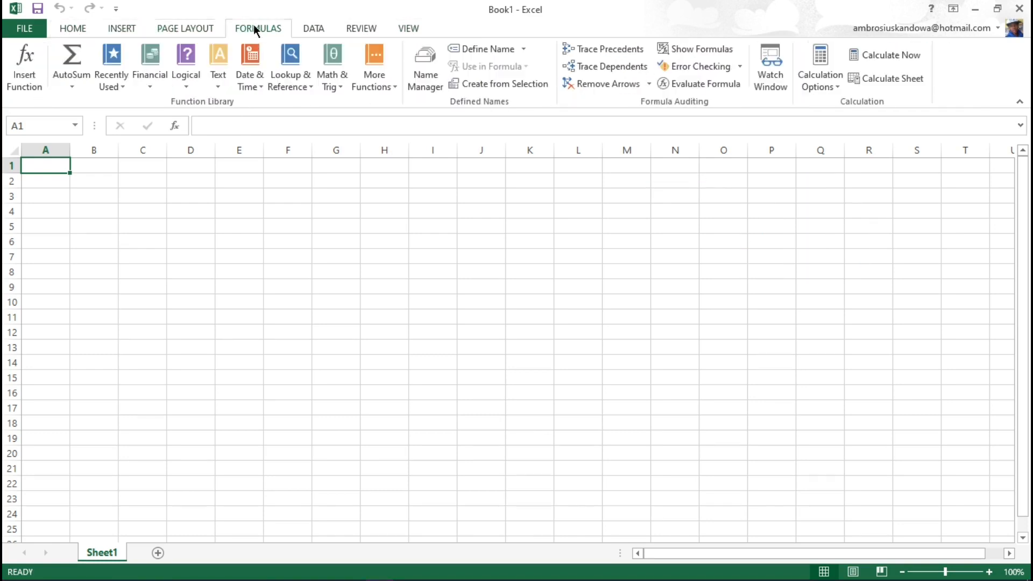
left_click(313, 28)
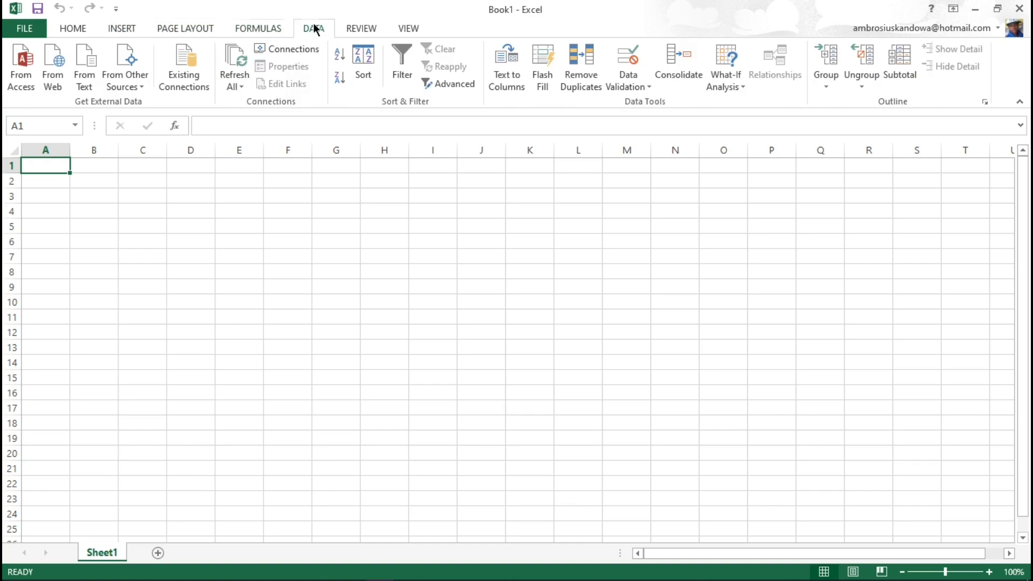
left_click(81, 31)
left_click(128, 27)
left_click(76, 28)
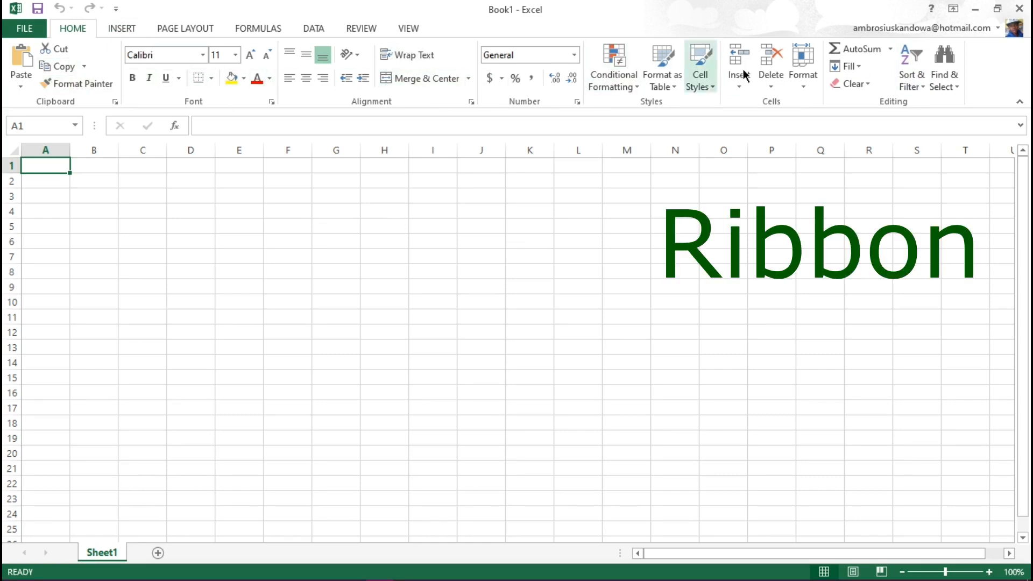
- Compare the command groups of Insert and Page Layout, and return to those of Home
left_click(119, 29)
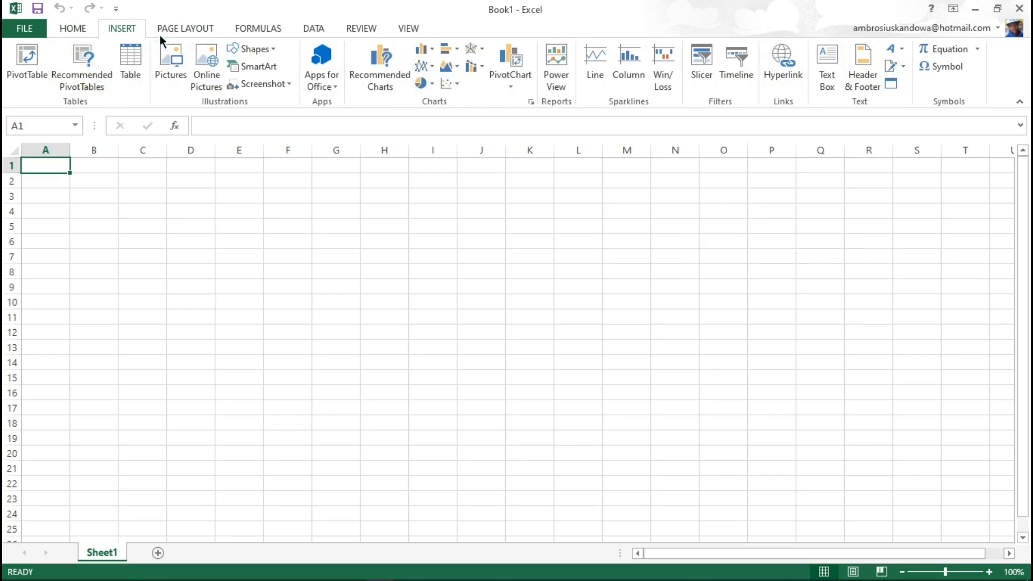
left_click(178, 28)
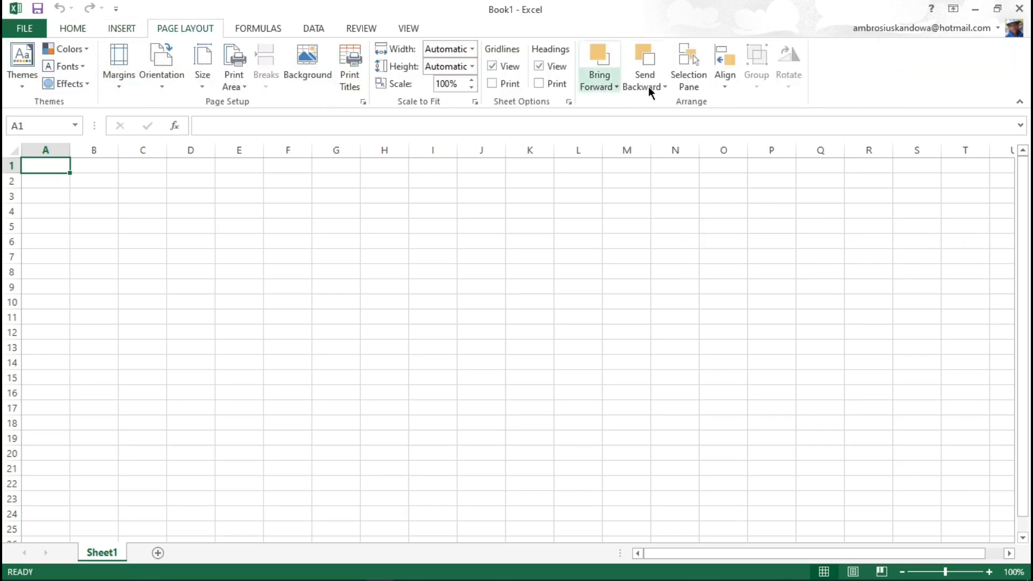
left_click(67, 27)
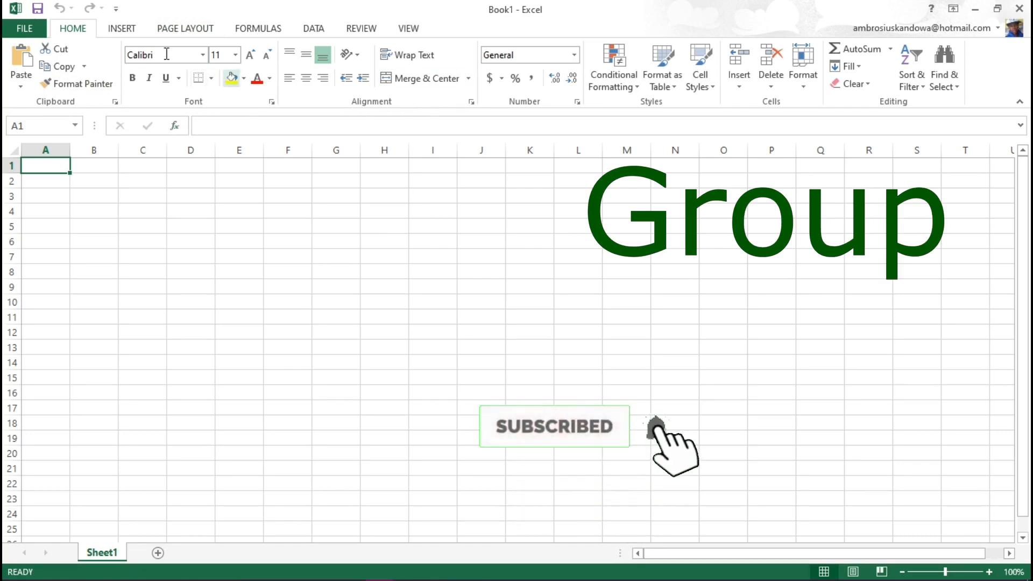
- View the Insert and Page Layout groups, and inspect the Page Setup options without changing them
left_click(109, 25)
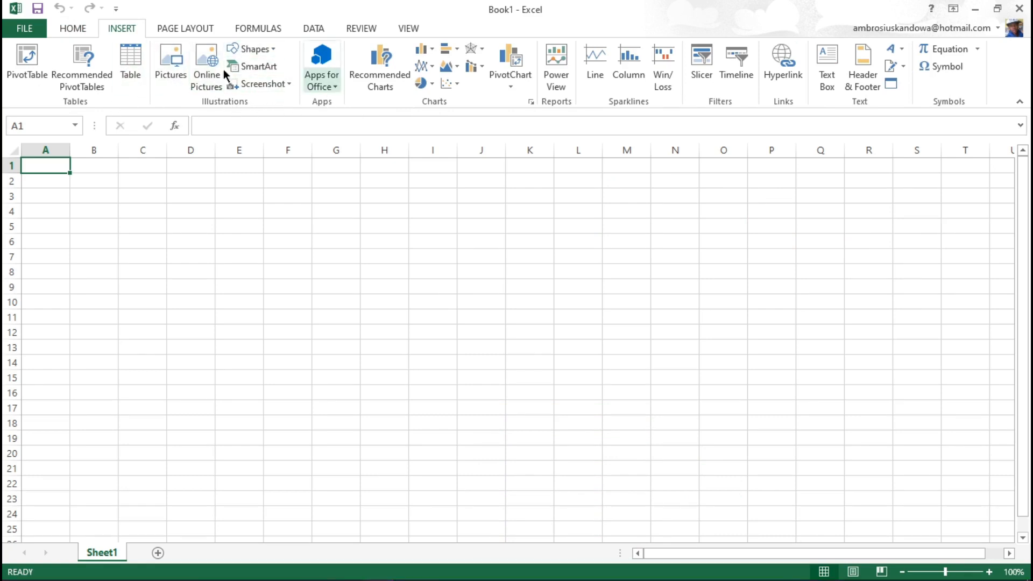
left_click(175, 29)
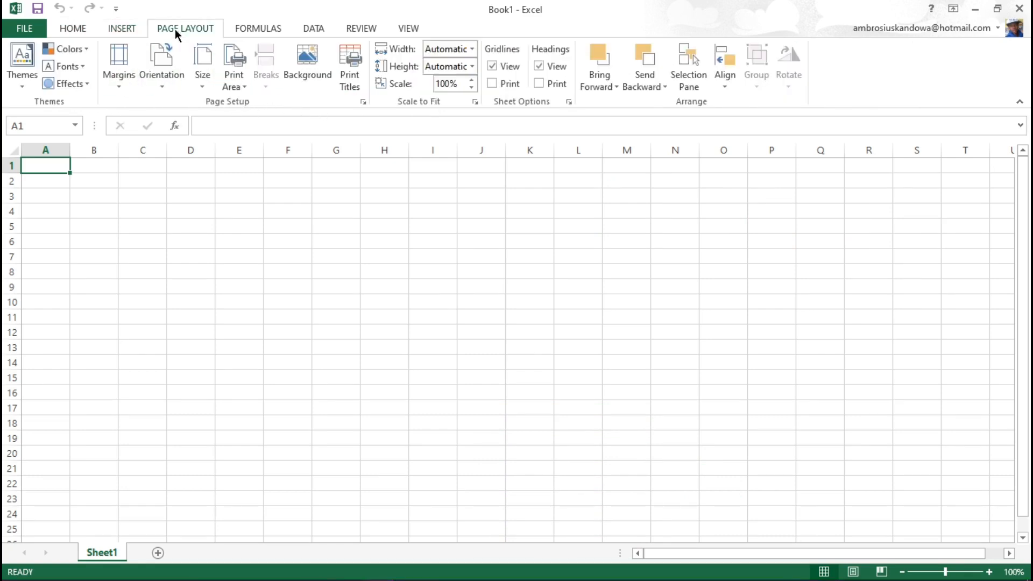
left_click(364, 102)
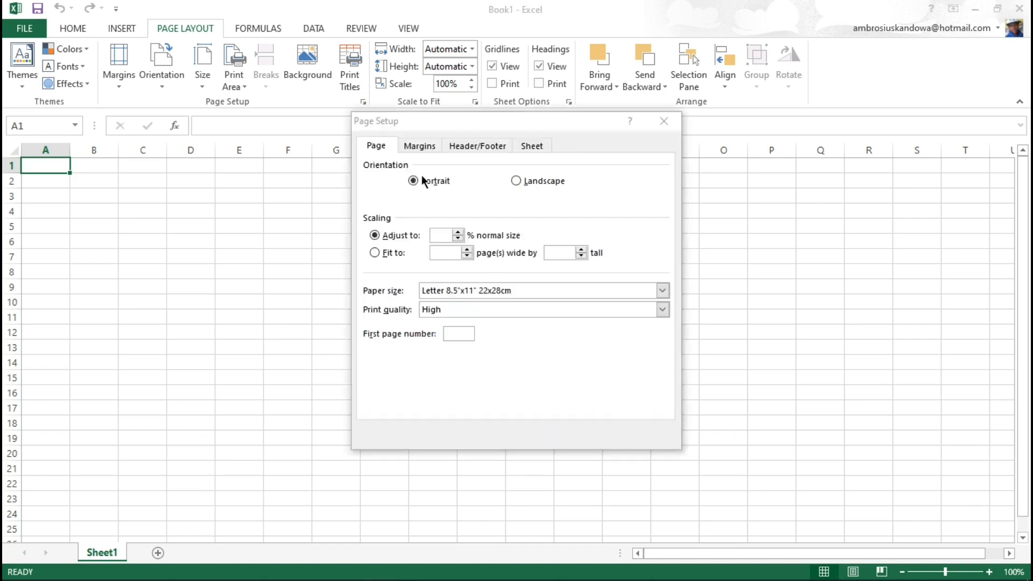
left_click(664, 121)
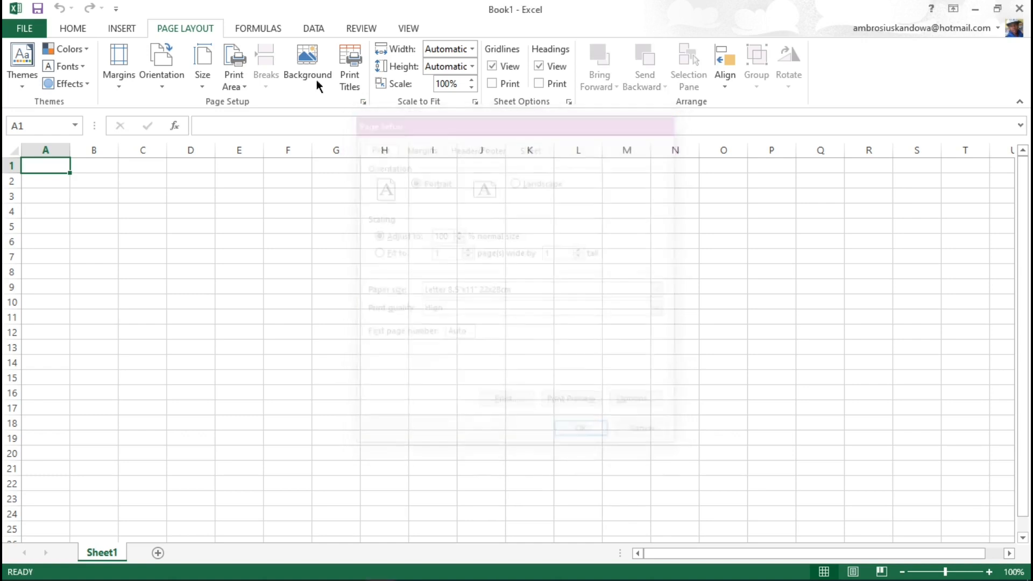
- Inspect the expanded options of the Clipboard and Alignment groups on Home without changing anything
left_click(76, 28)
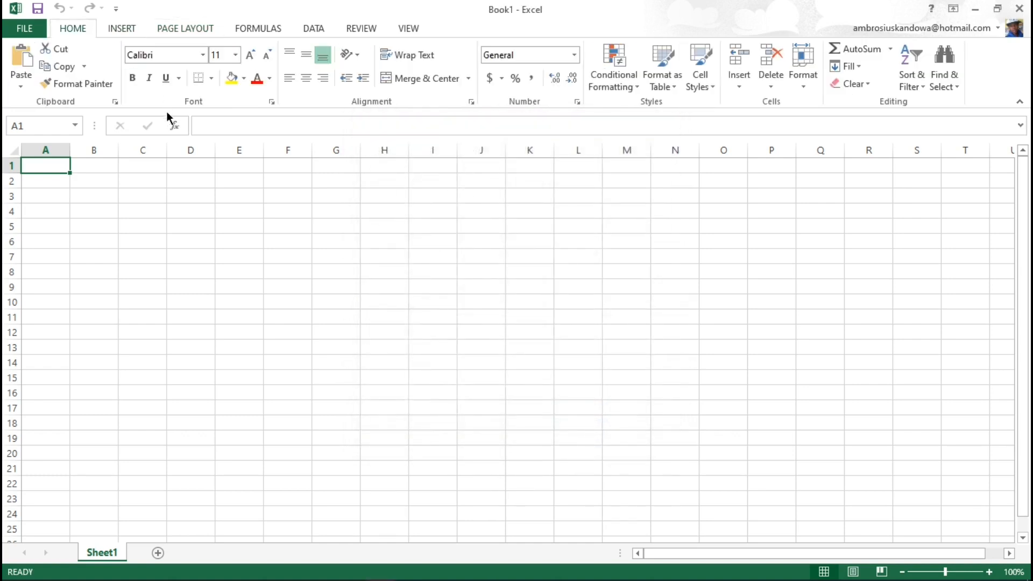
left_click(115, 102)
left_click(475, 101)
left_click(696, 113)
- Inspect the font settings in the Format Cells dialog and close it without changes
left_click(271, 102)
left_click_drag(428, 117, 264, 131)
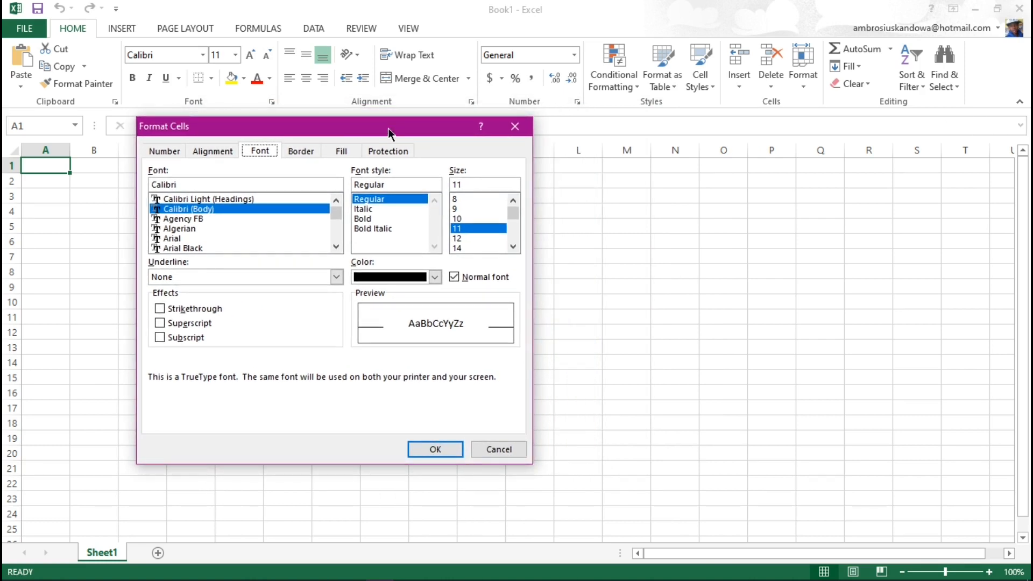
left_click(515, 127)
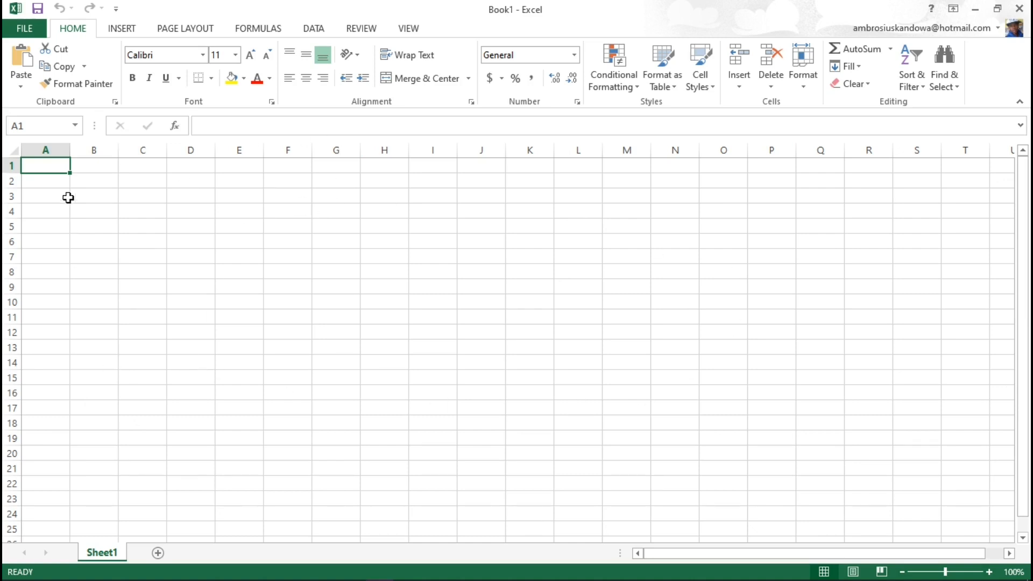
- Highlight several blocks of cells across the empty grid, along with cell A1 and column A
left_click_drag(66, 171, 232, 229)
left_click_drag(97, 197, 287, 256)
left_click_drag(102, 178, 642, 455)
left_click(41, 169)
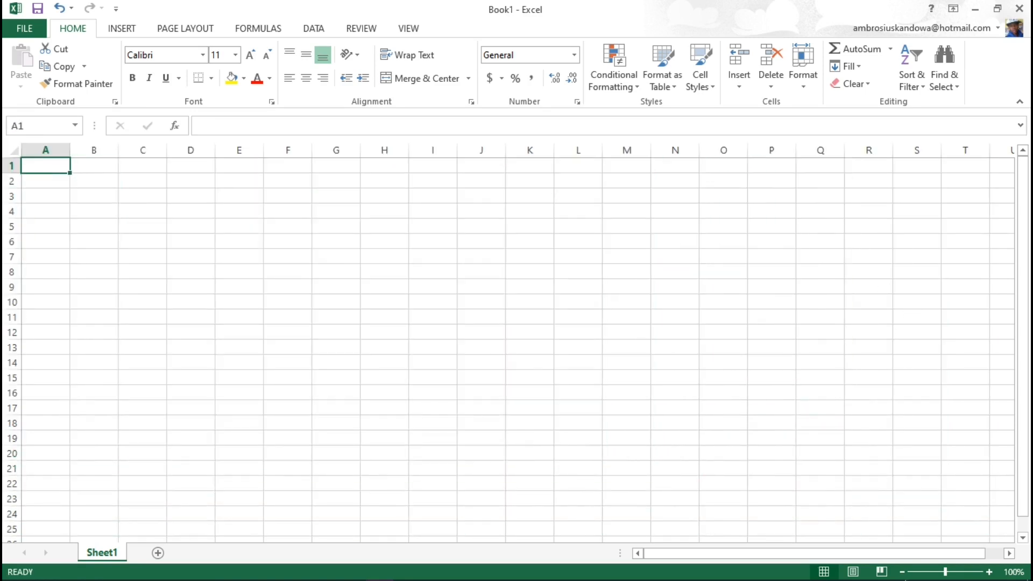
left_click(45, 150)
left_click(147, 194)
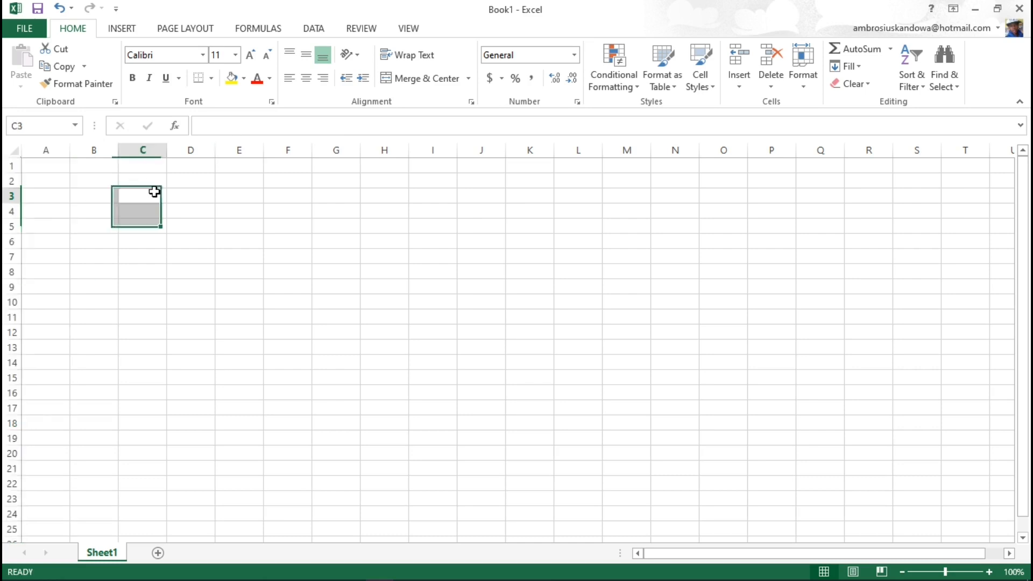
- Highlight rows 1 through 6 of the worksheet one at a time
left_click(5, 168)
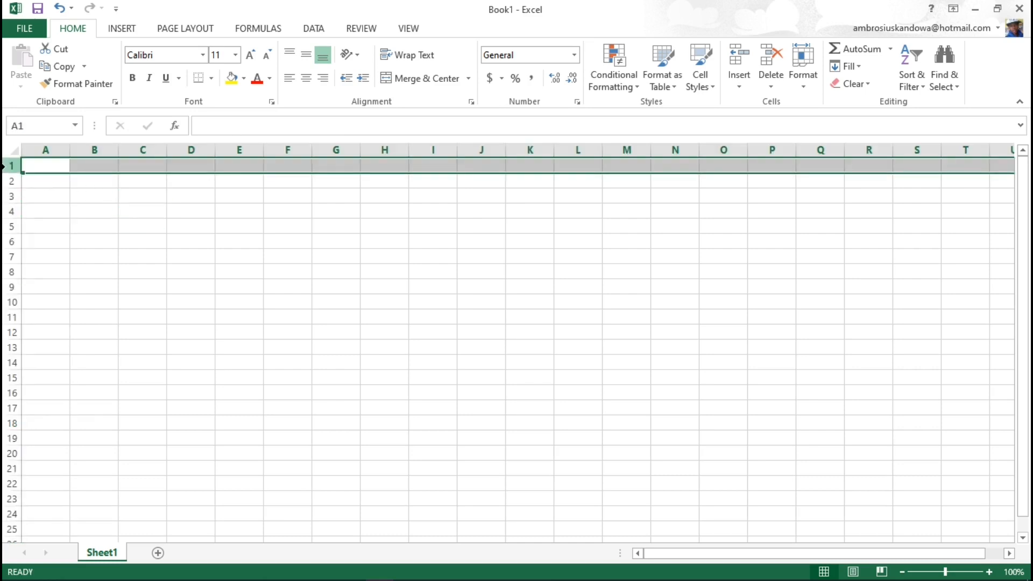
left_click(4, 182)
left_click(5, 196)
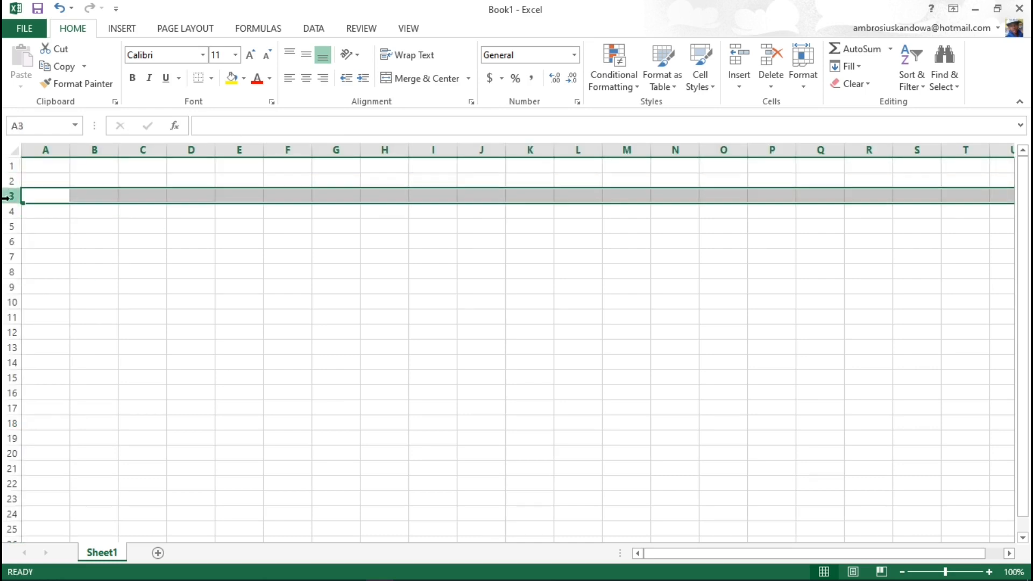
left_click(5, 211)
left_click(4, 225)
left_click(5, 241)
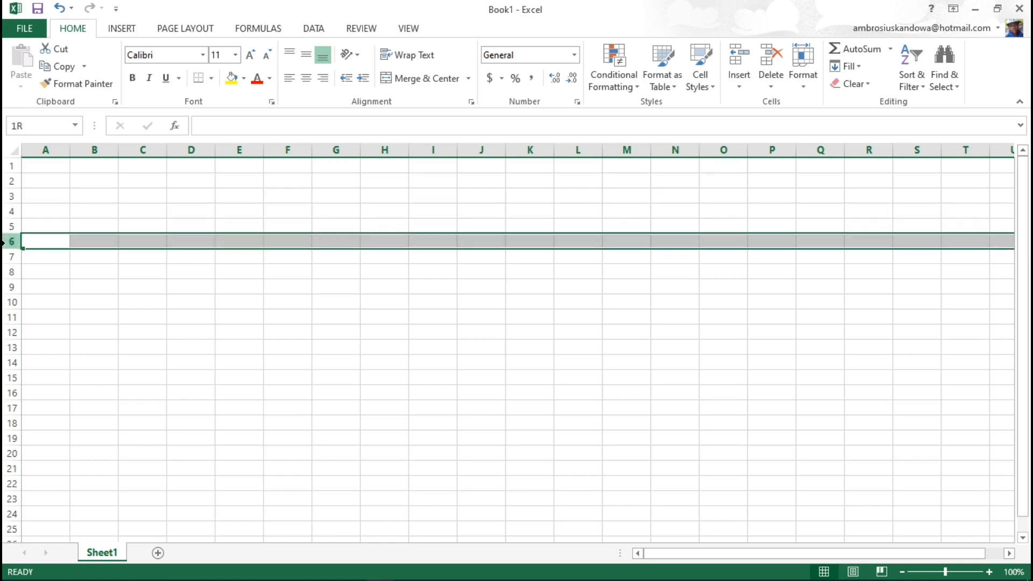
- Highlight columns A through F of the worksheet one at a time
left_click(48, 146)
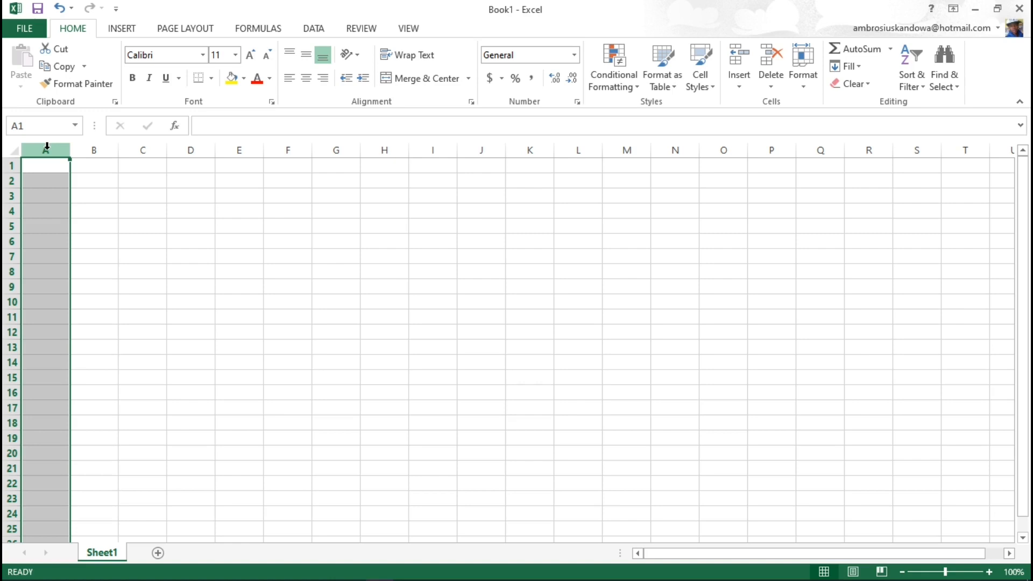
left_click(96, 146)
left_click(152, 148)
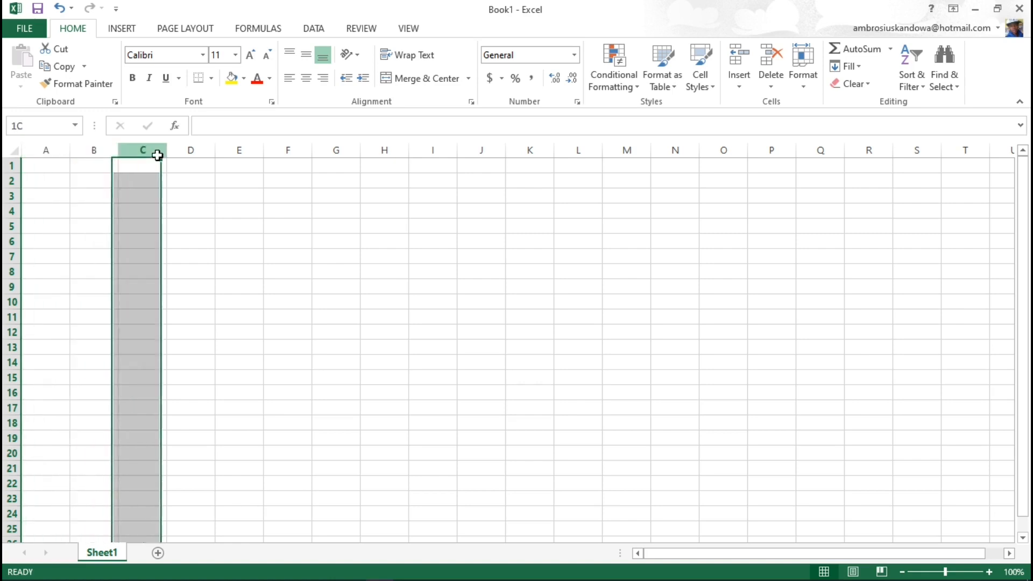
left_click(192, 151)
left_click(237, 150)
left_click(287, 151)
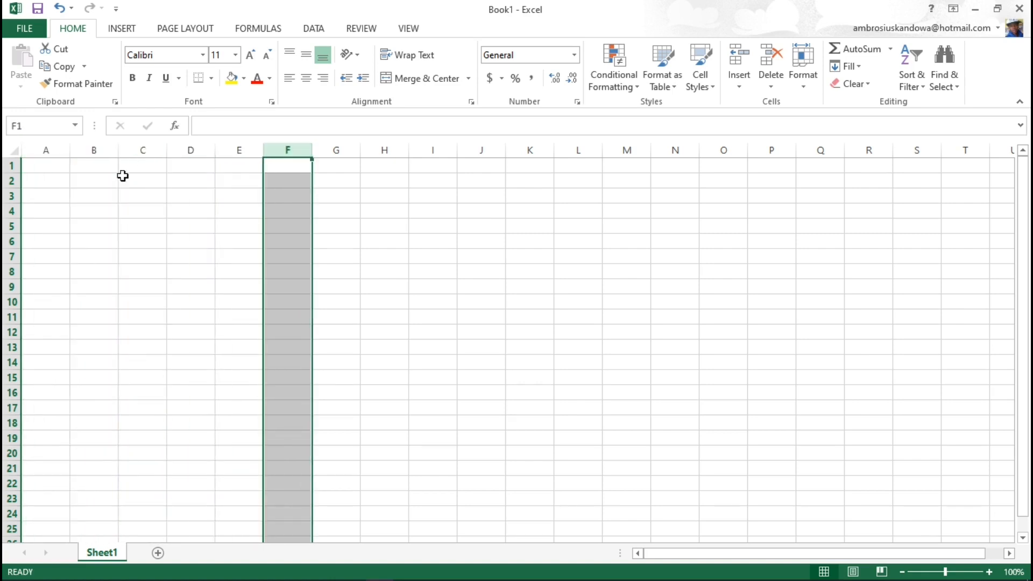
- Highlight row 1 and column A alternately, along with cell B1, finishing on cell A1 where the row and column meet
left_click(8, 167)
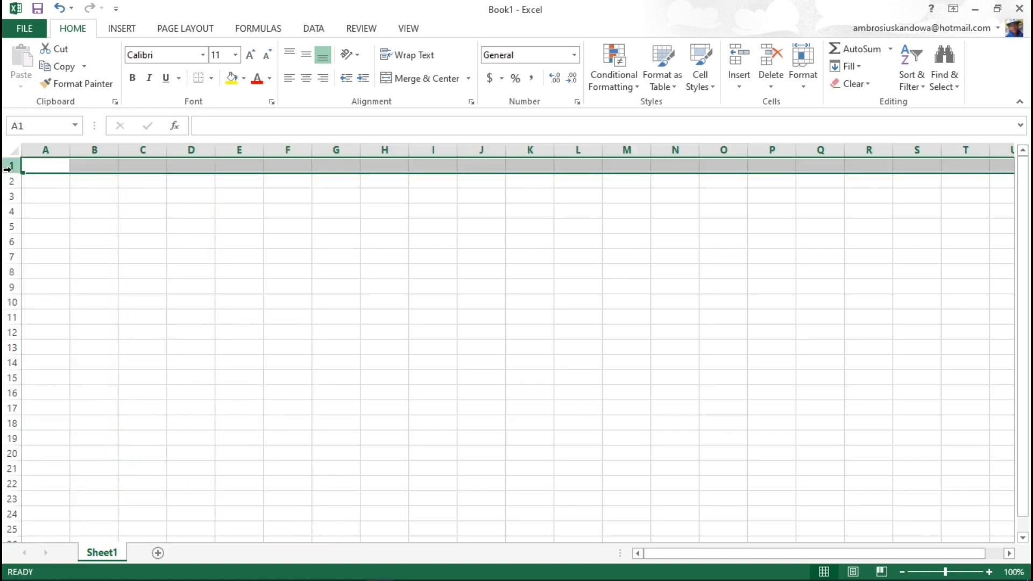
left_click(46, 145)
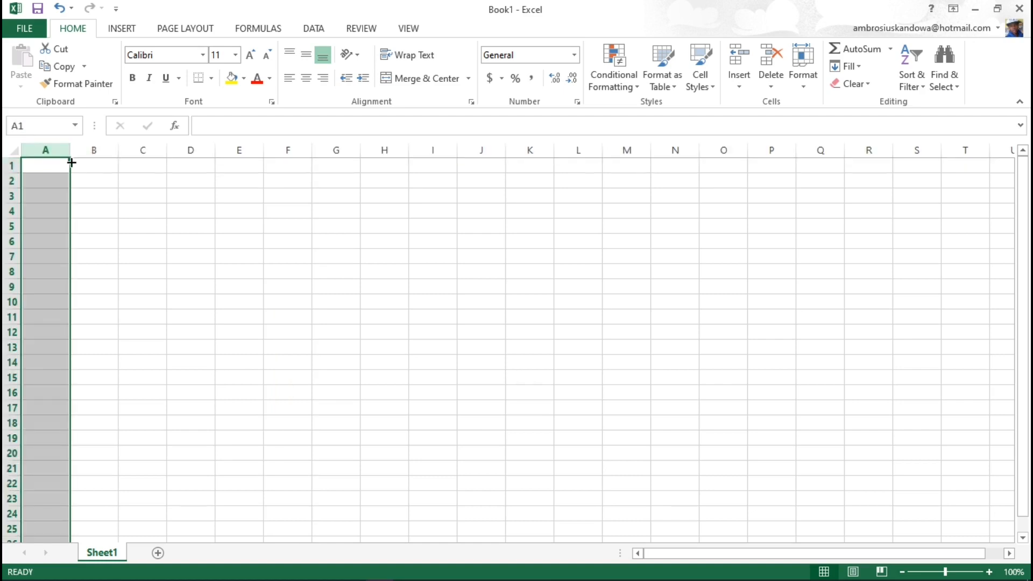
left_click(79, 171)
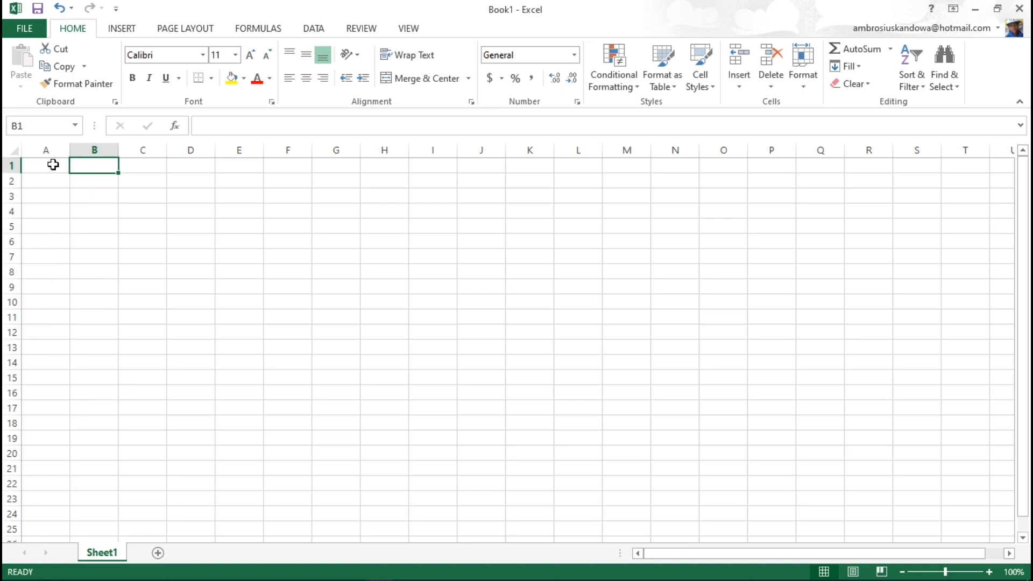
left_click(11, 166)
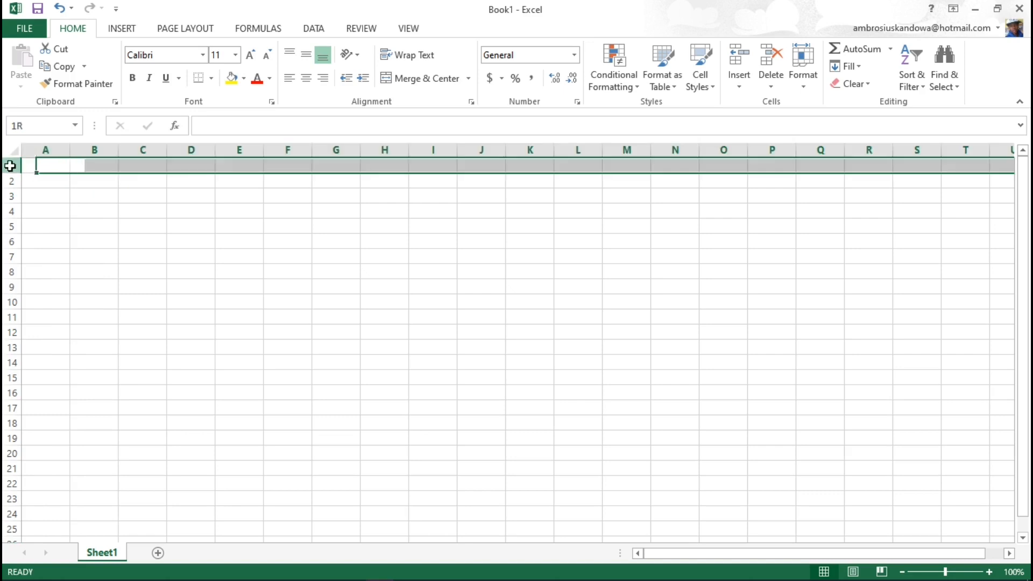
left_click(46, 147)
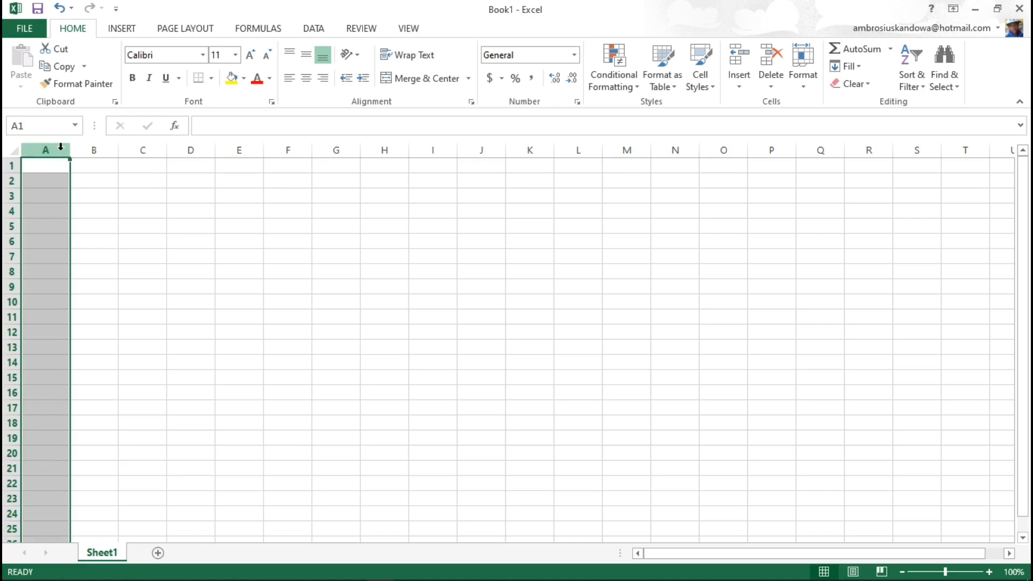
left_click(9, 167)
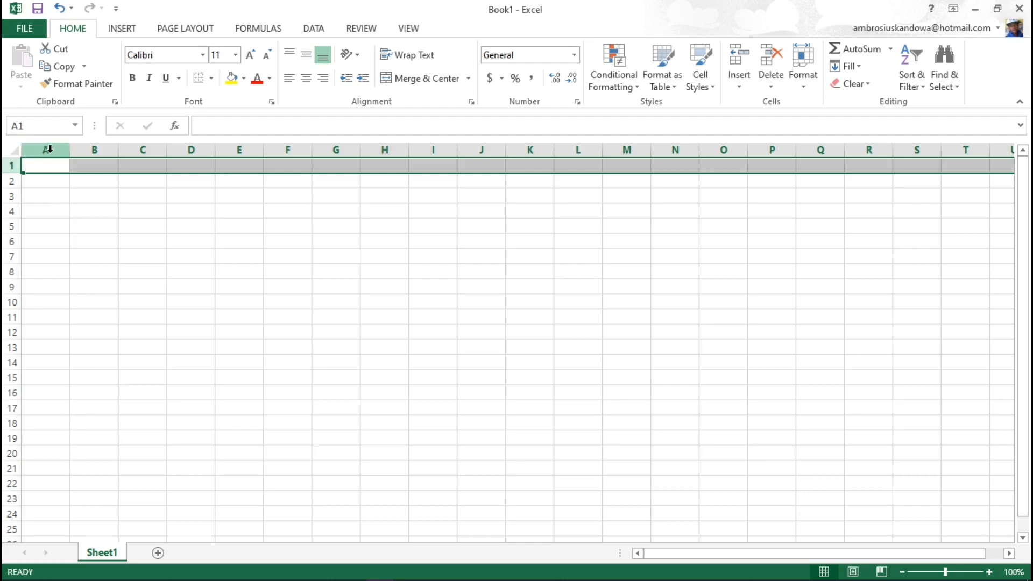
left_click(46, 149)
left_click(55, 167)
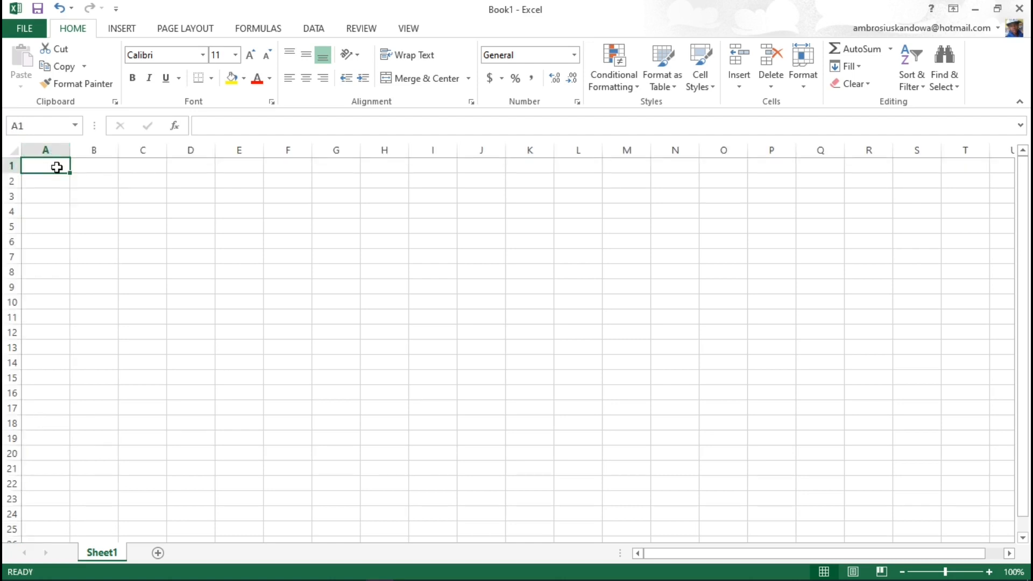
- Select cells D5, C6, E6 and F8 in turn, plus row 8 and column F that cross at F8
left_click(197, 226)
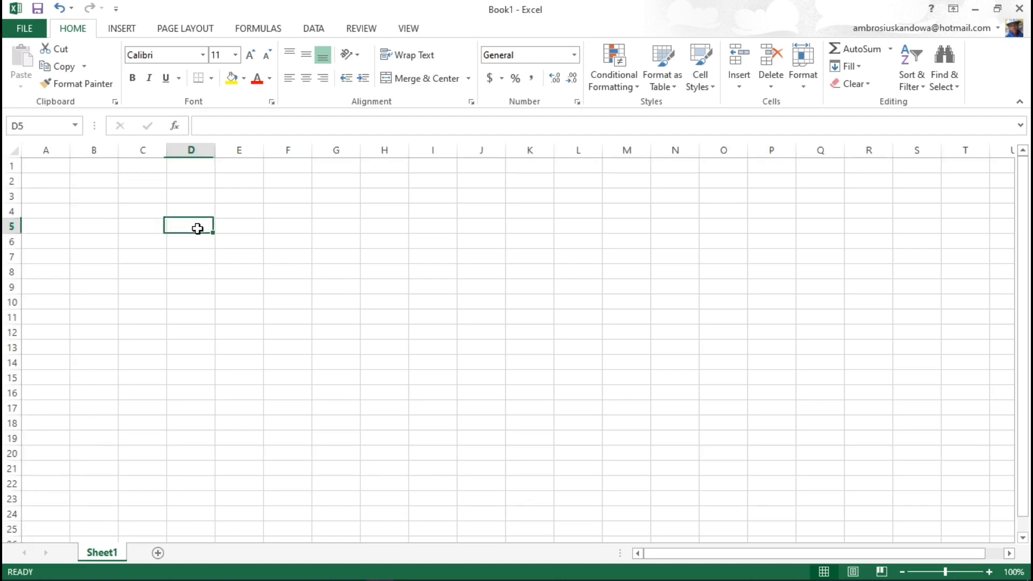
left_click(134, 243)
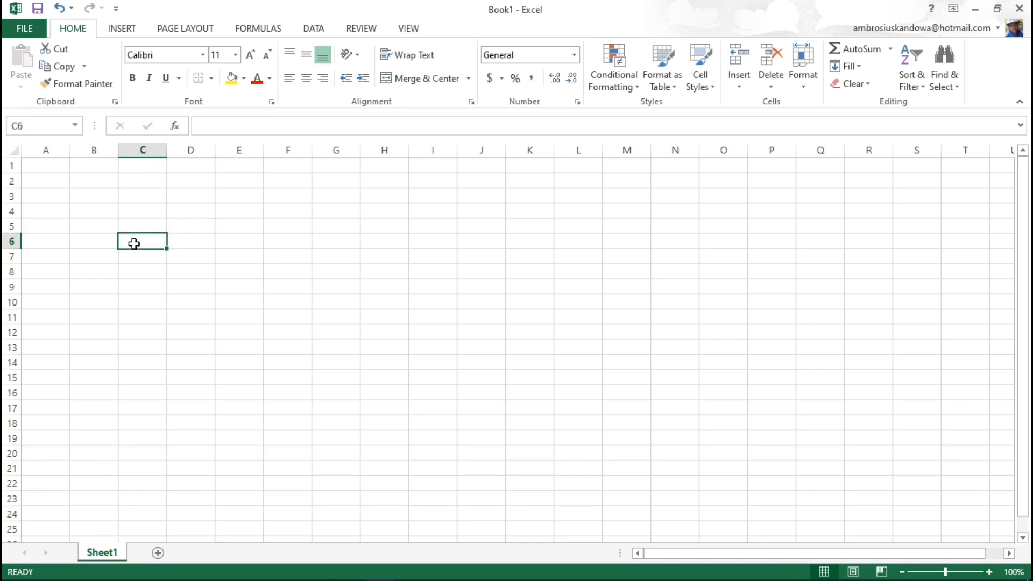
left_click(232, 242)
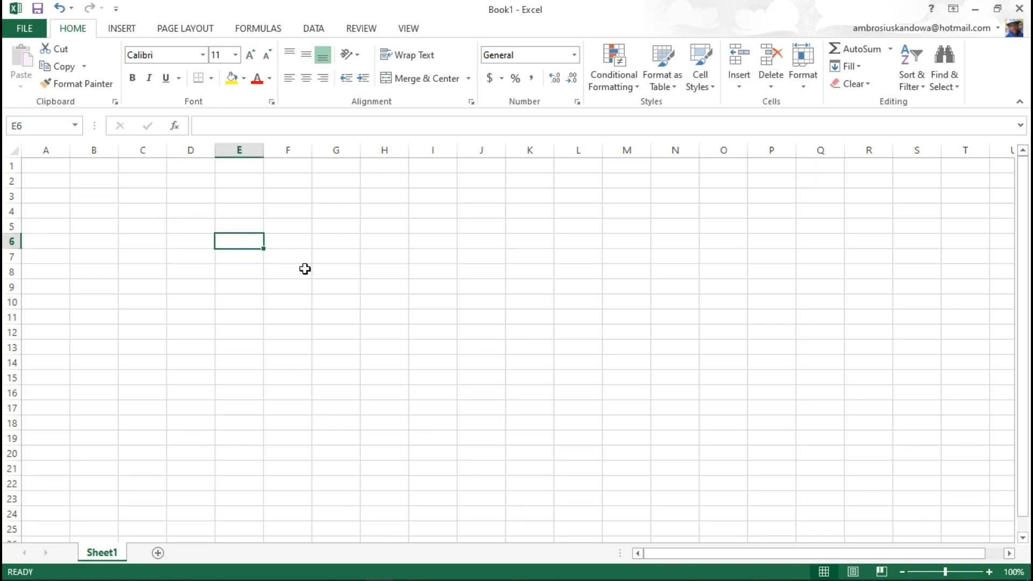
left_click(282, 269)
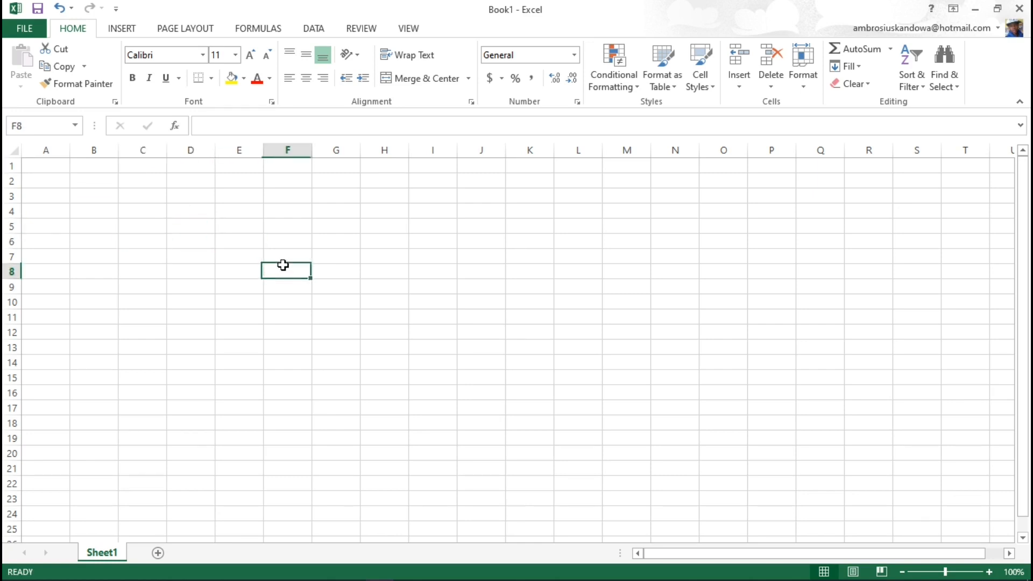
left_click(10, 271)
left_click(286, 143)
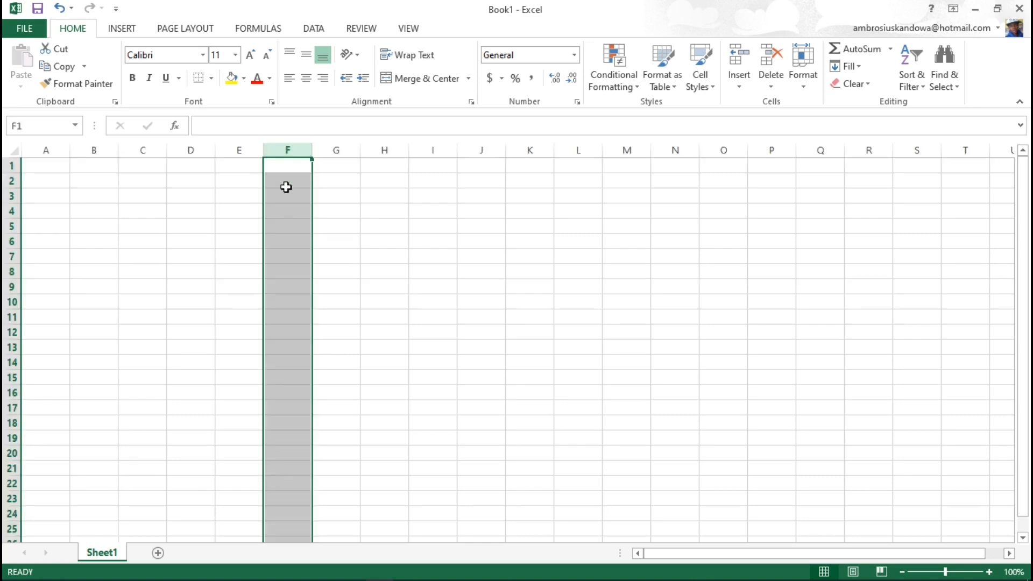
- Select the single cells F7, G3, I7 and K6 one after another
left_click(285, 257)
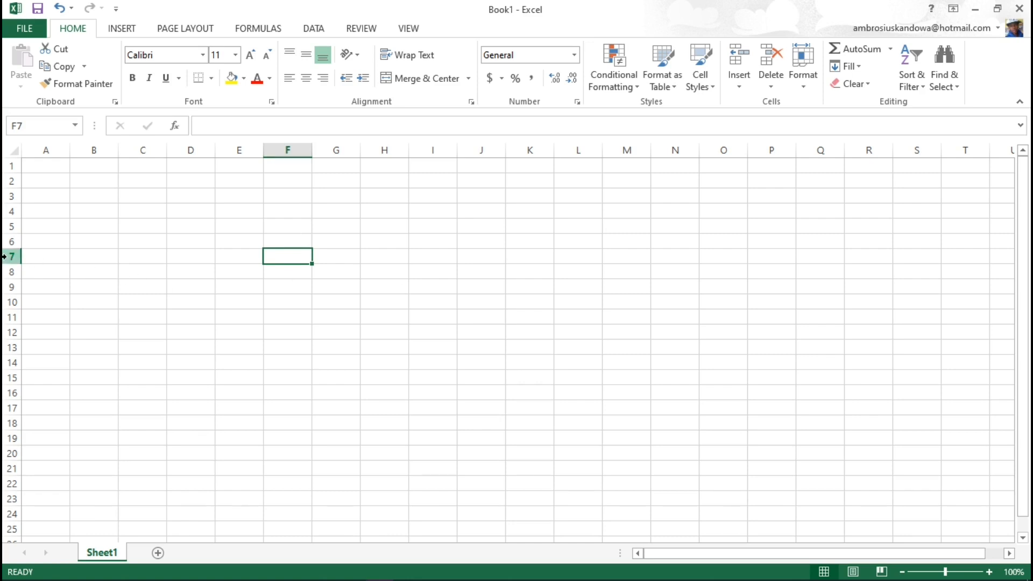
left_click(326, 196)
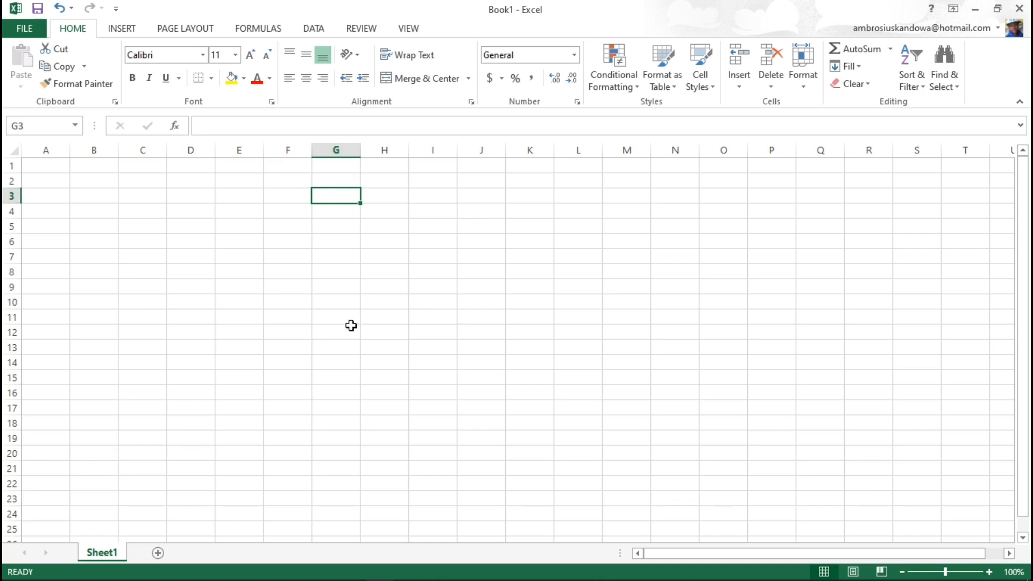
left_click(437, 256)
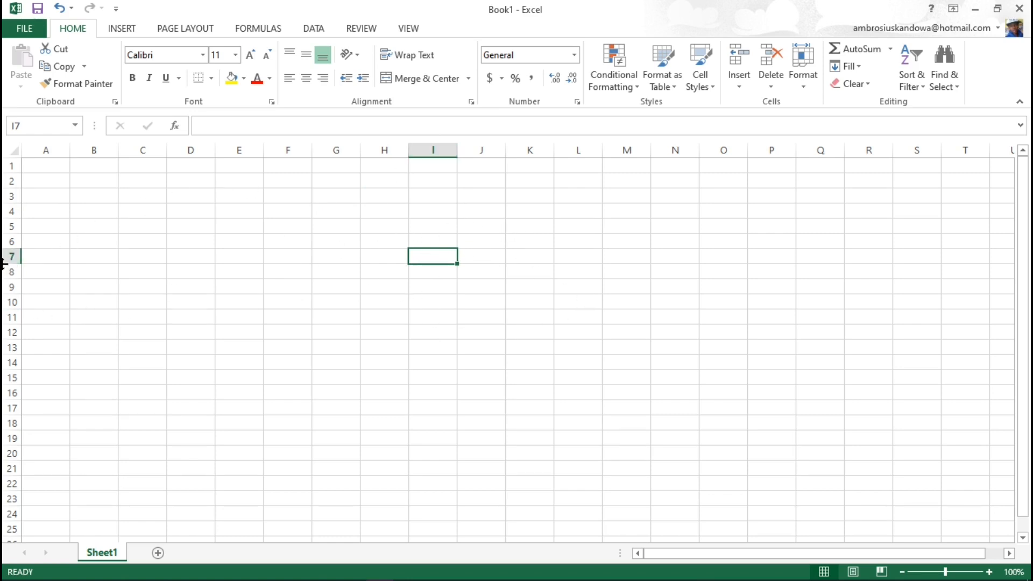
left_click(524, 242)
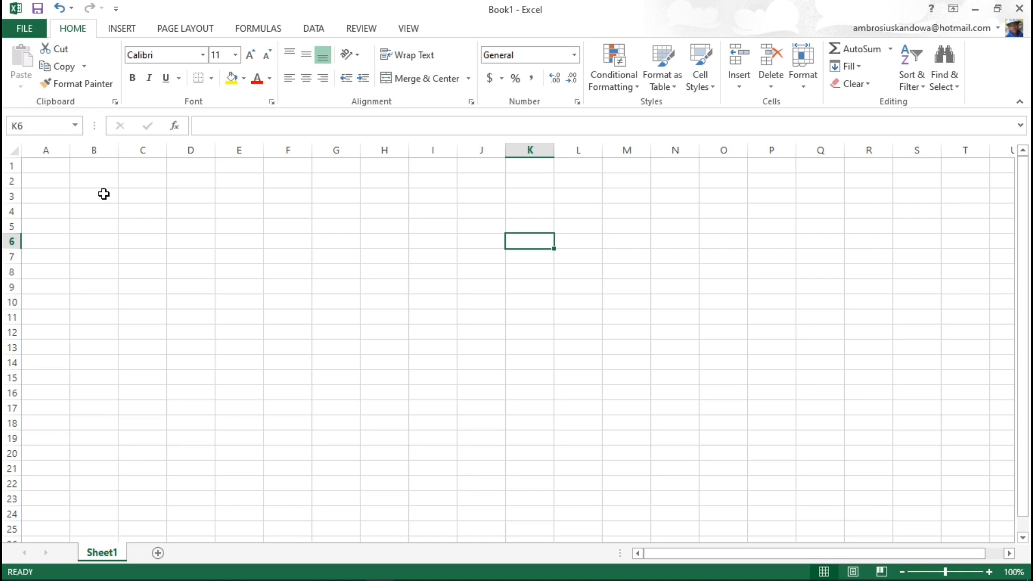
- Highlight the cell ranges B3:H10, B5:J8, E11:I16 and B3:F8 in turn, finishing on the single cell C11
left_click_drag(104, 194, 407, 303)
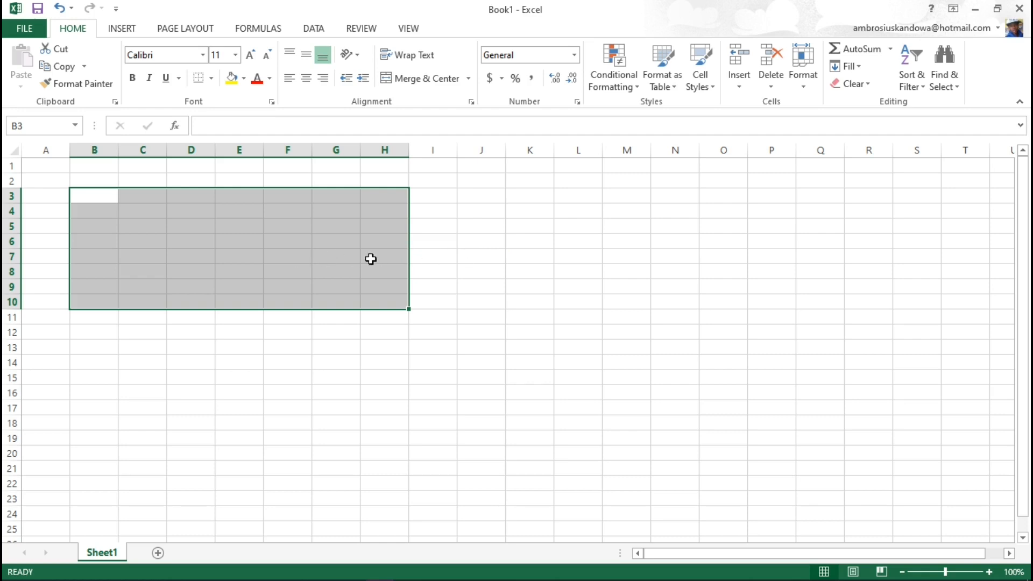
left_click(133, 344)
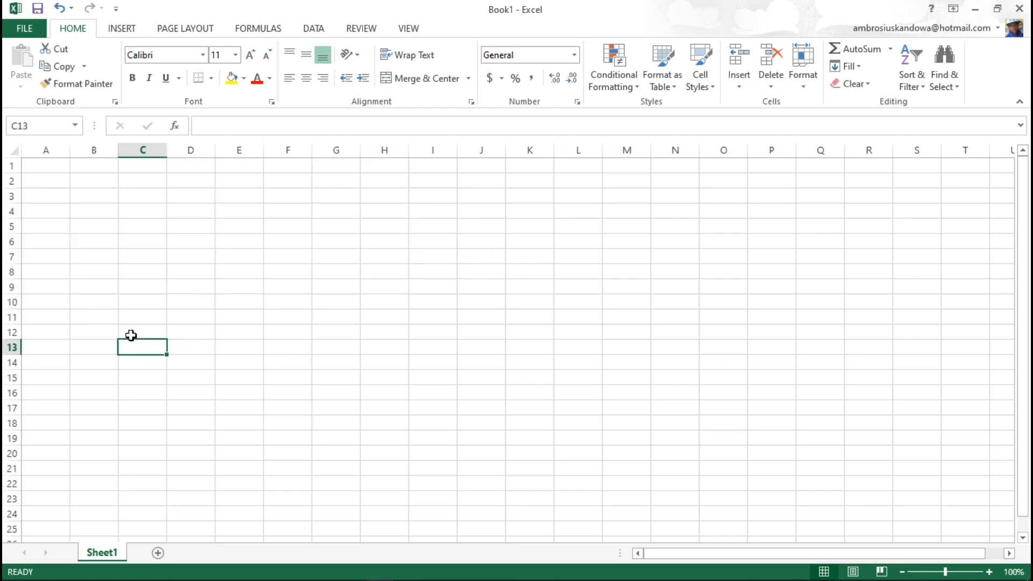
left_click_drag(110, 227, 459, 269)
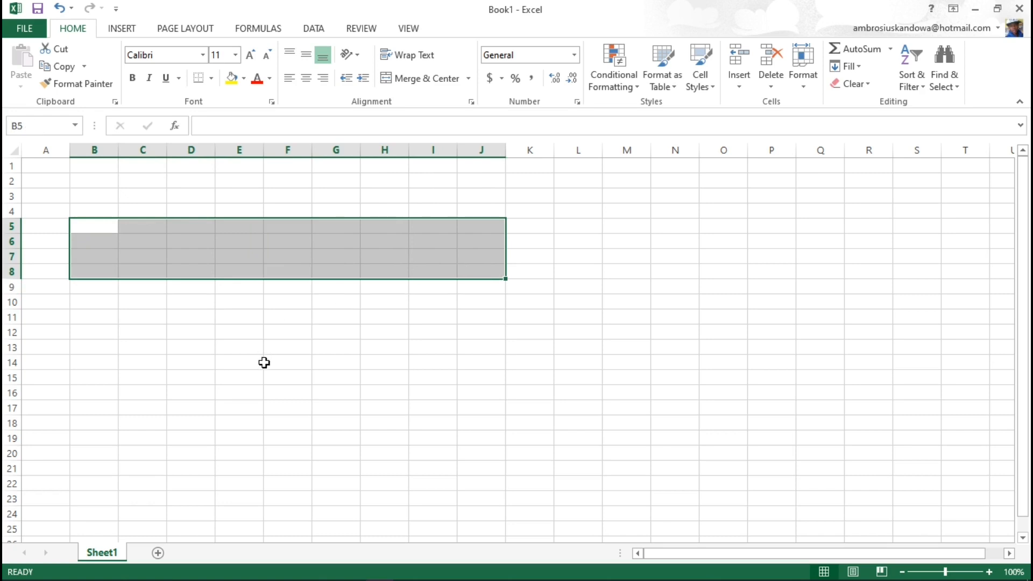
left_click_drag(235, 314, 440, 396)
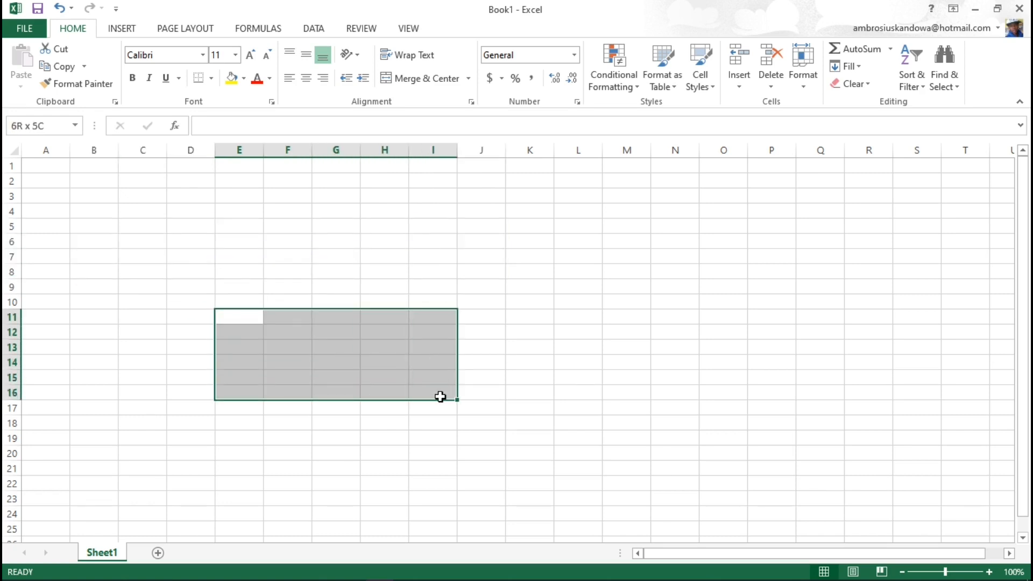
left_click_drag(99, 197, 282, 270)
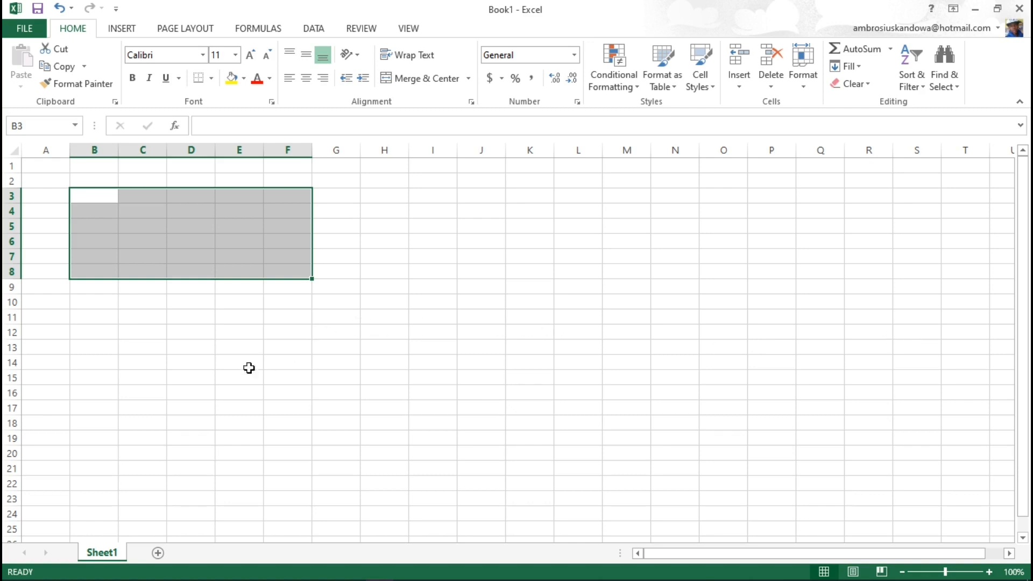
left_click(138, 314)
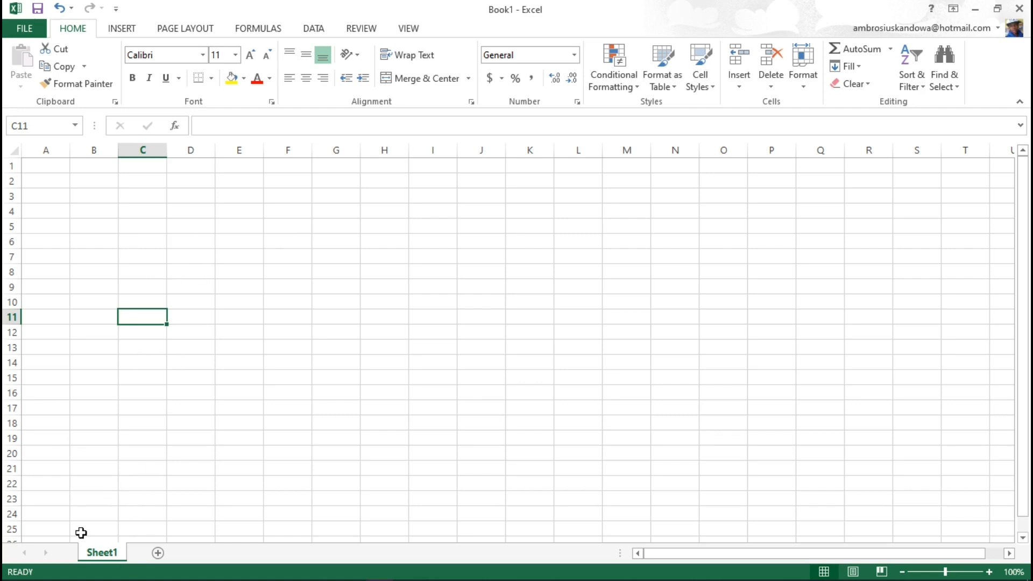
- Add three new worksheets to the workbook after Sheet1
left_click(157, 554)
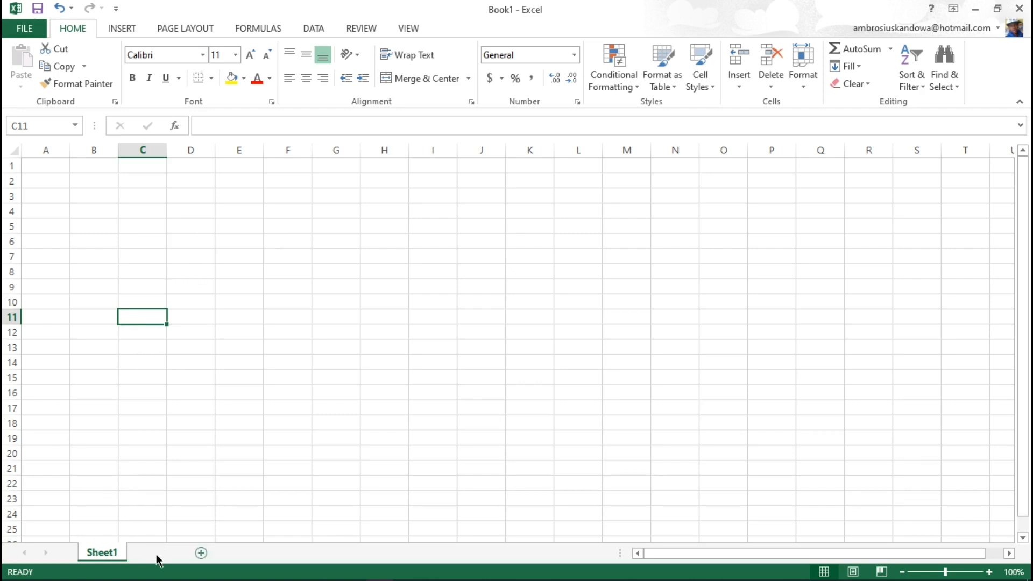
left_click(207, 554)
left_click(256, 554)
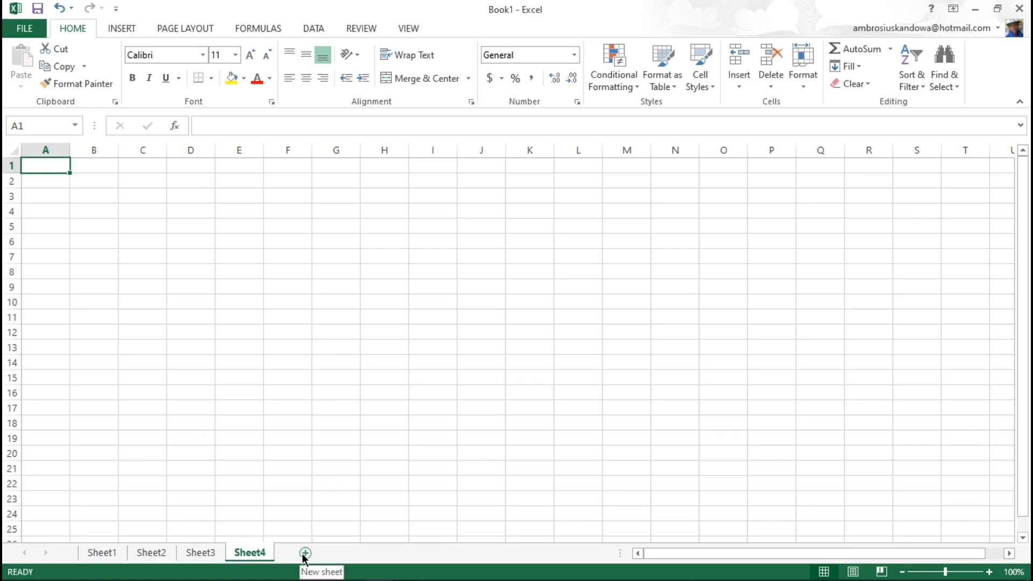
- Delete the worksheets Sheet4, Sheet3 and Sheet2 from the workbook
right_click(238, 558)
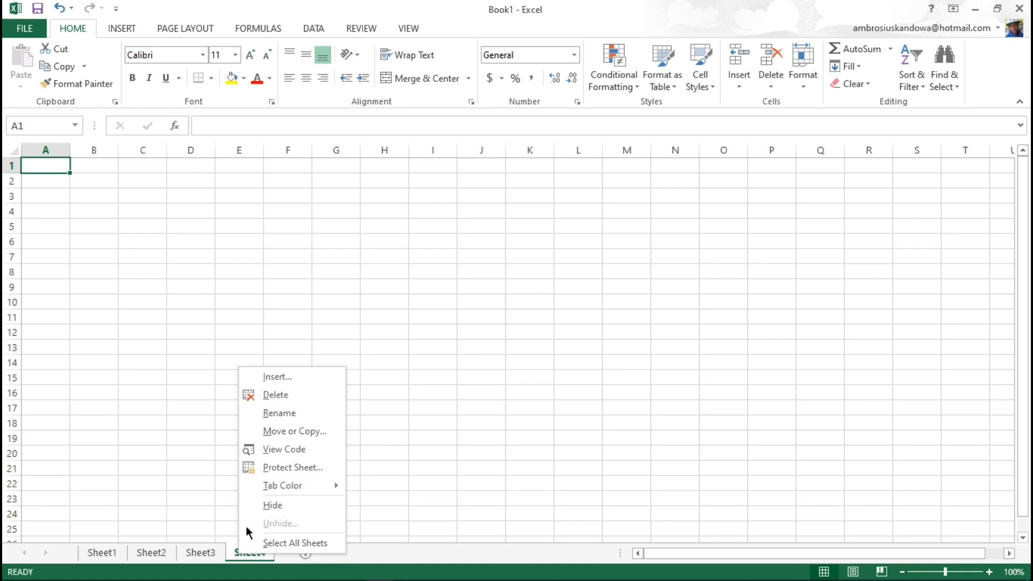
left_click(275, 396)
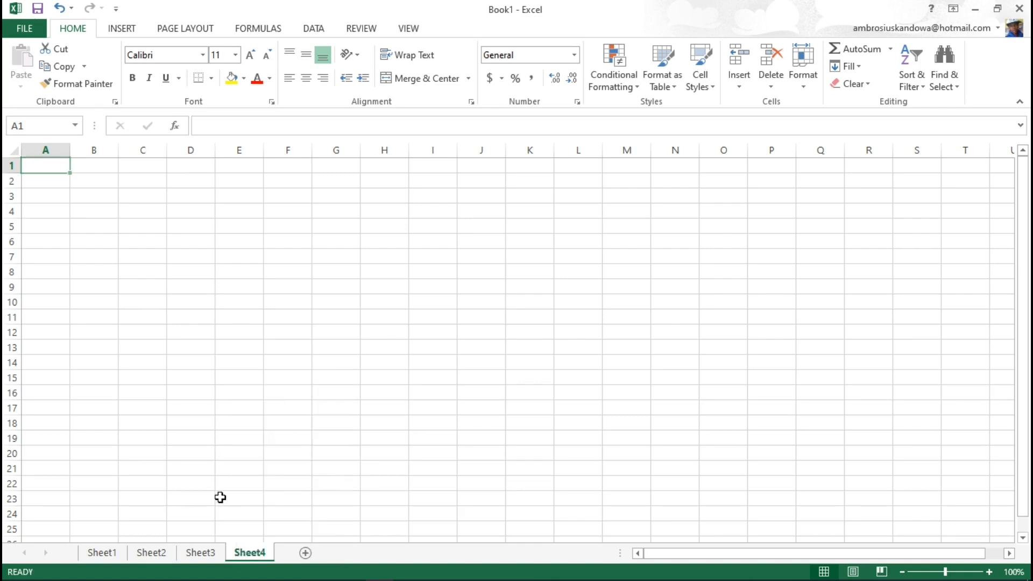
right_click(188, 559)
left_click(235, 393)
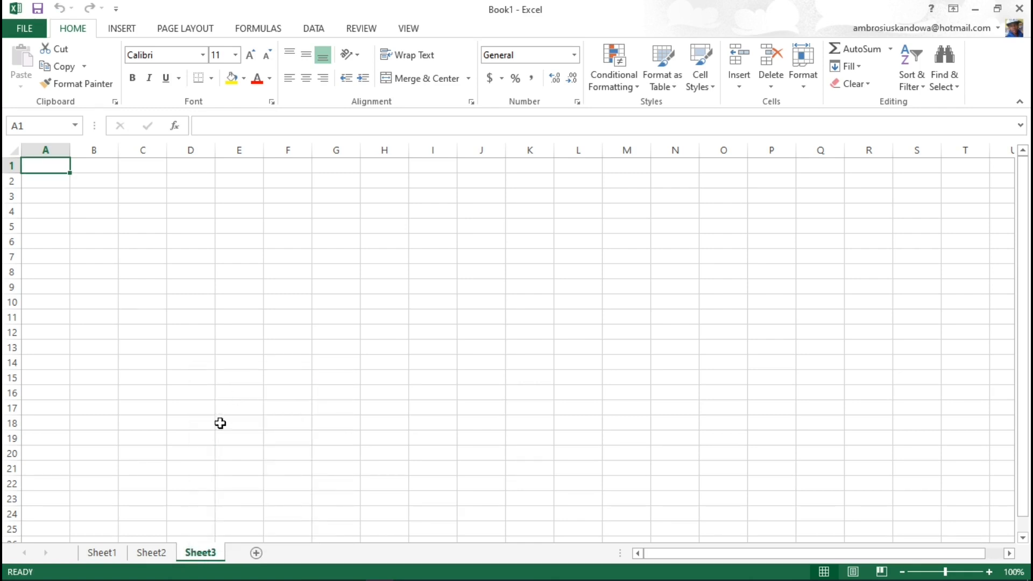
right_click(162, 559)
left_click(196, 392)
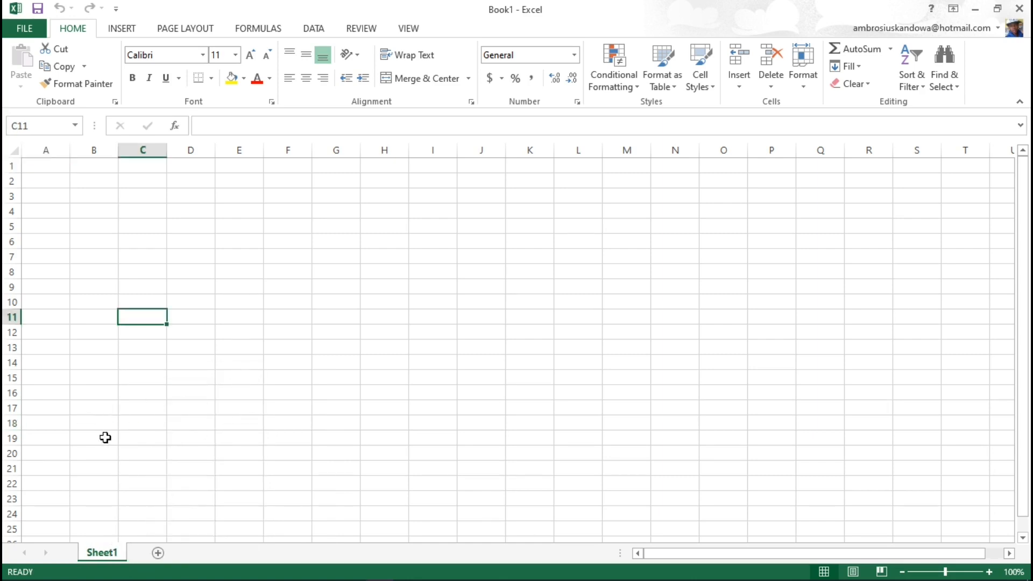
- Add two more worksheets after Sheet1 and switch between the workbook's sheets
left_click(160, 552)
left_click(207, 552)
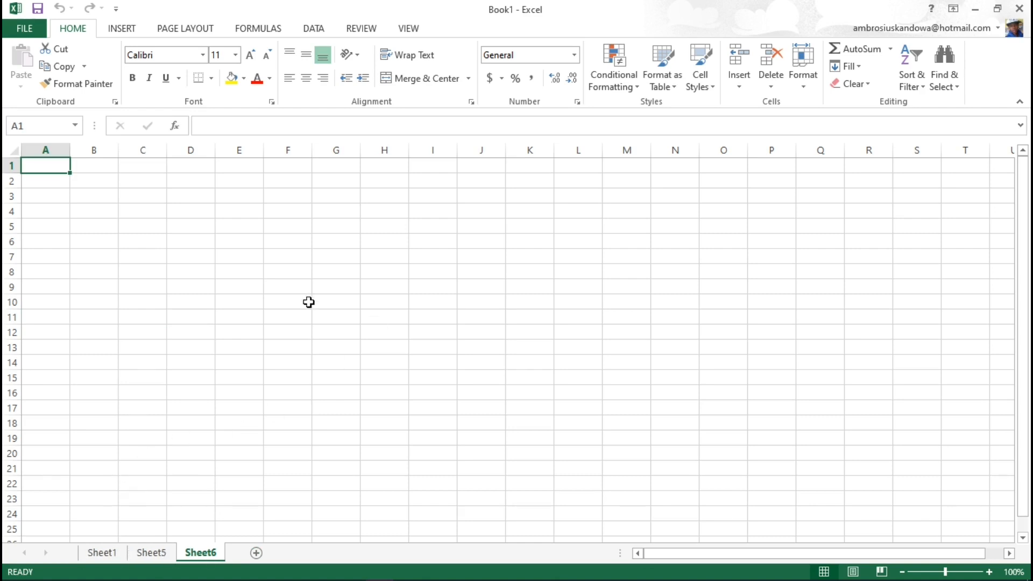
left_click(98, 557)
left_click(156, 555)
left_click(200, 554)
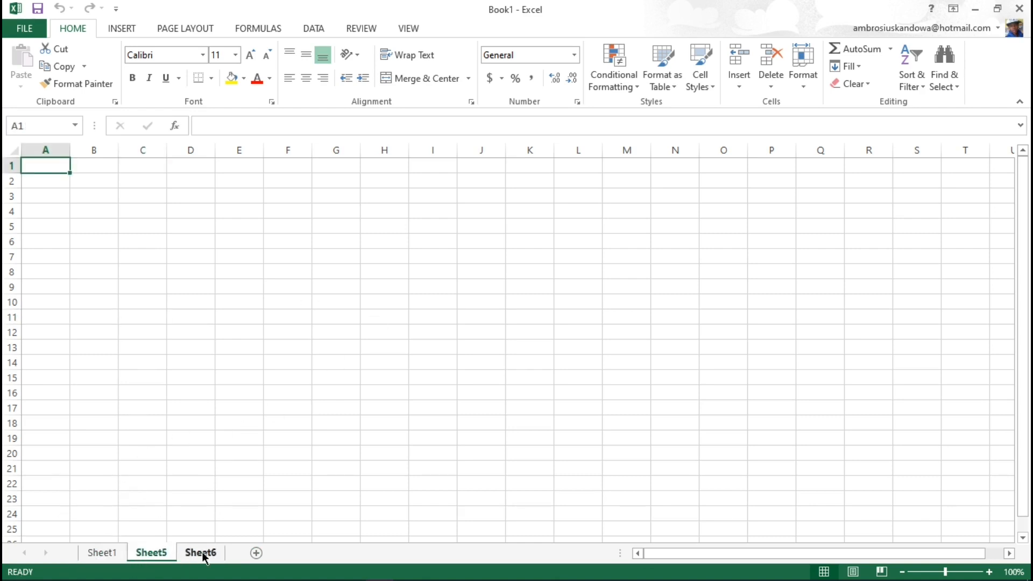
left_click(92, 557)
- Delete the worksheets Sheet5 and Sheet6, leaving only Sheet1 in the workbook
left_click(148, 559)
right_click(147, 561)
left_click(183, 395)
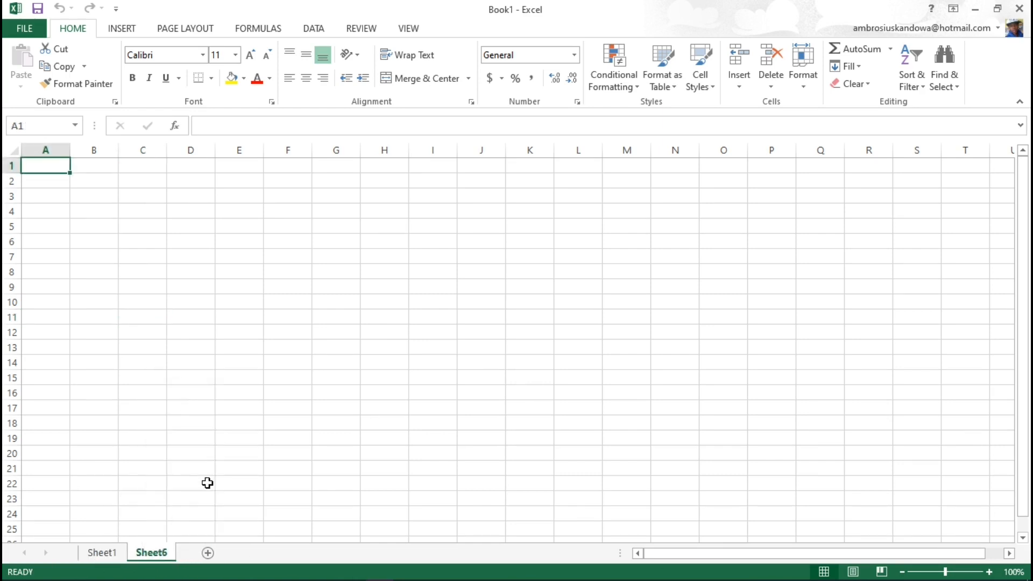
right_click(144, 552)
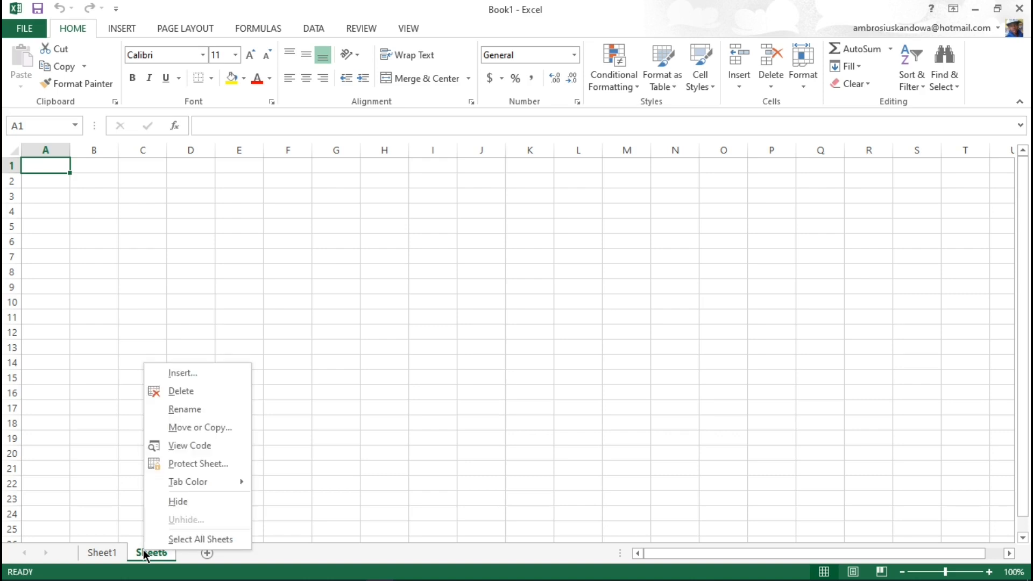
left_click(191, 392)
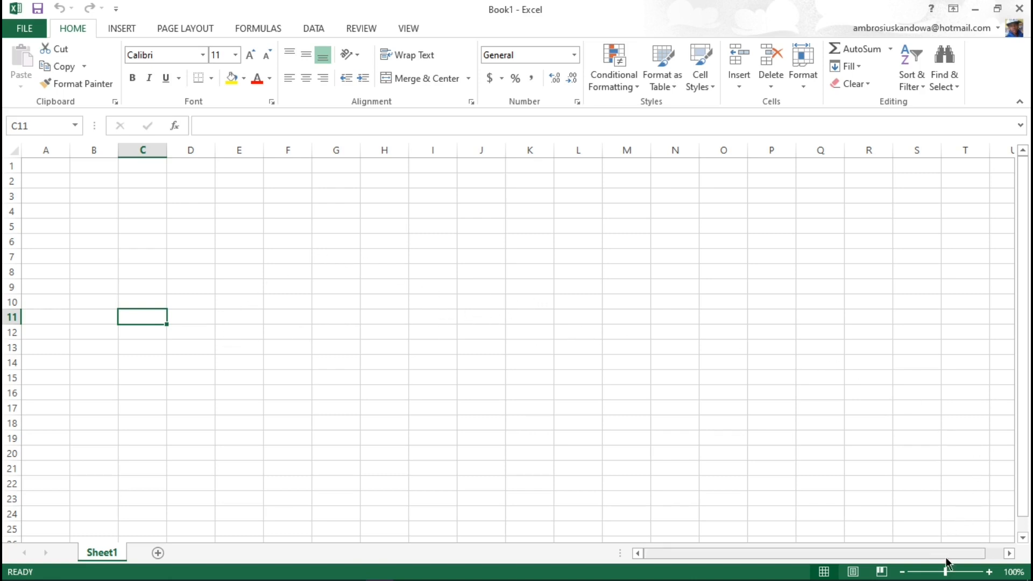
- Zoom the worksheet in to 148% and further to 238%
mouse_move(950, 572)
left_mouse_down()
mouse_move(979, 574)
mouse_move(920, 574)
mouse_move(986, 574)
mouse_move(939, 575)
mouse_move(951, 575)
left_mouse_up()
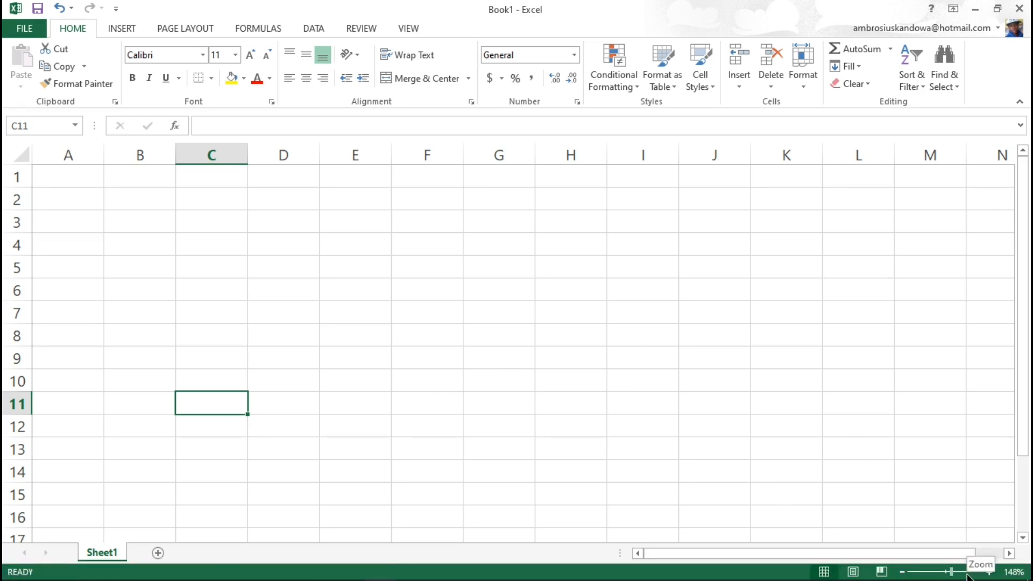
left_click(966, 573)
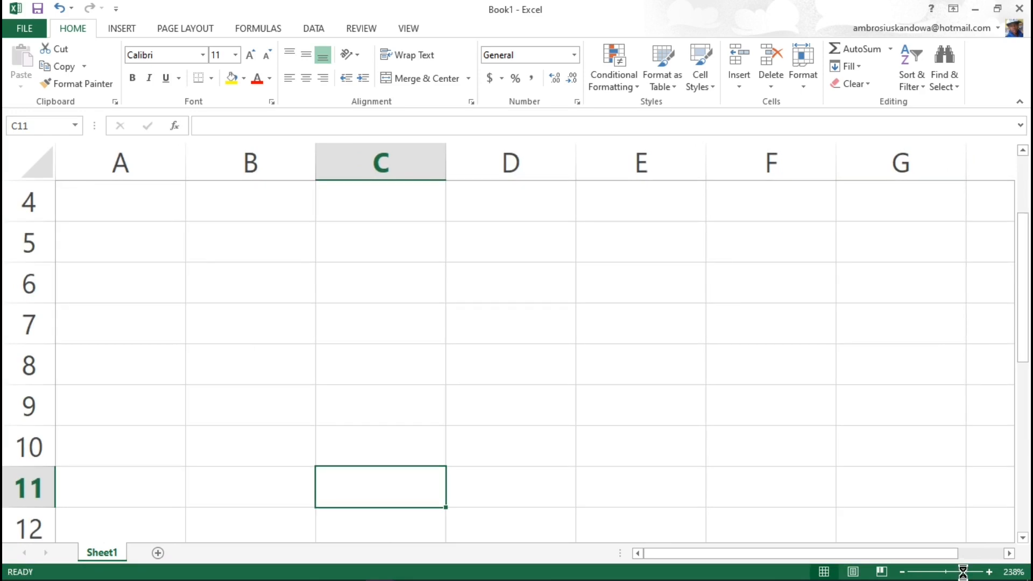
- Enter the title "List of our movies" in cell A2
left_click_drag(963, 573, 963, 575)
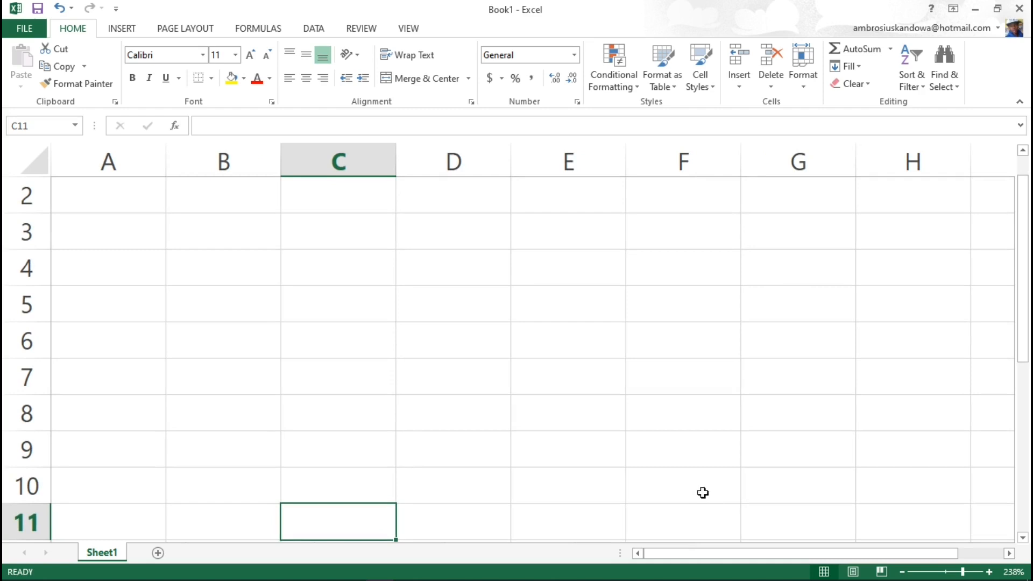
left_click(107, 198)
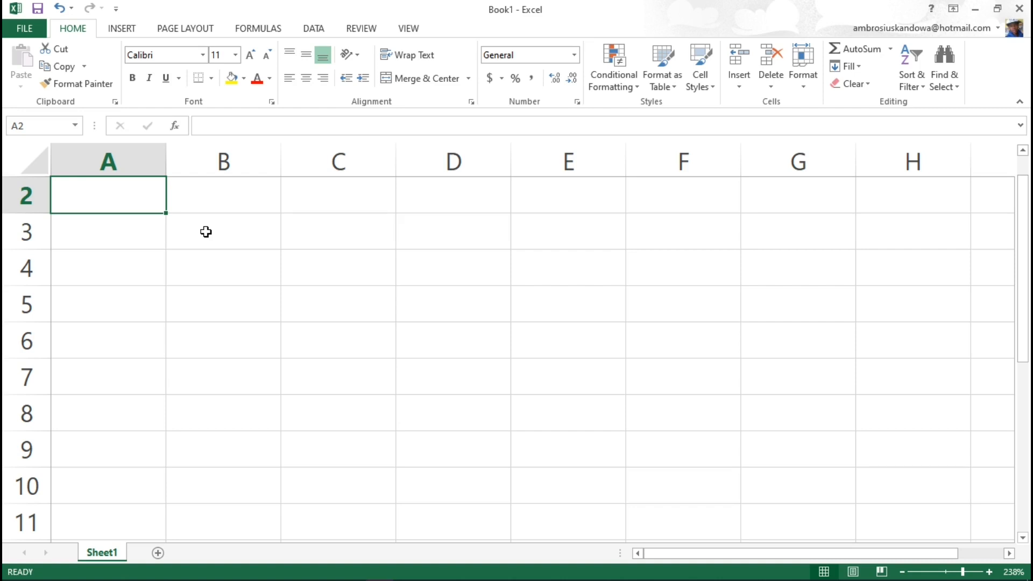
type("List of ")
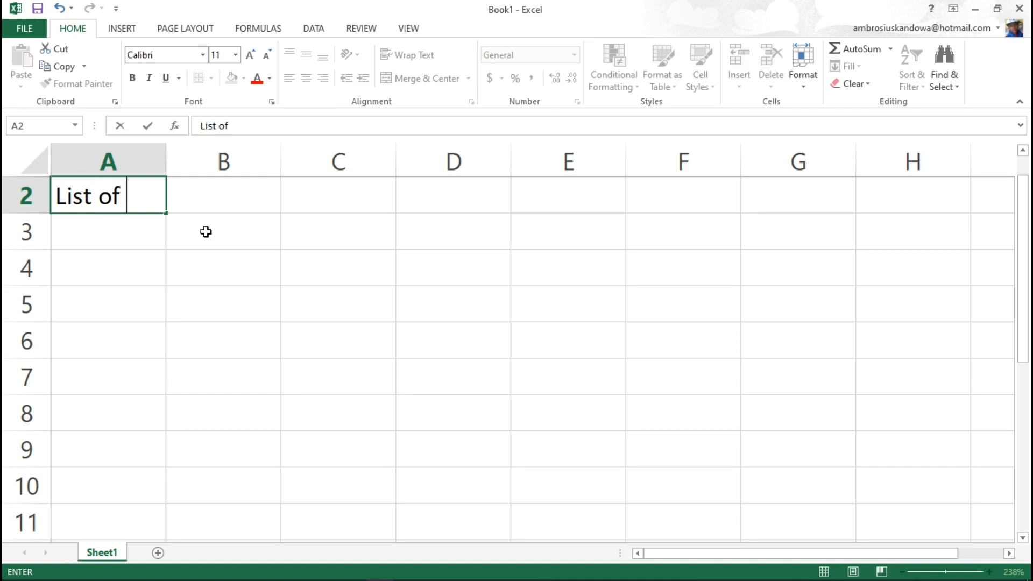
type("our movui")
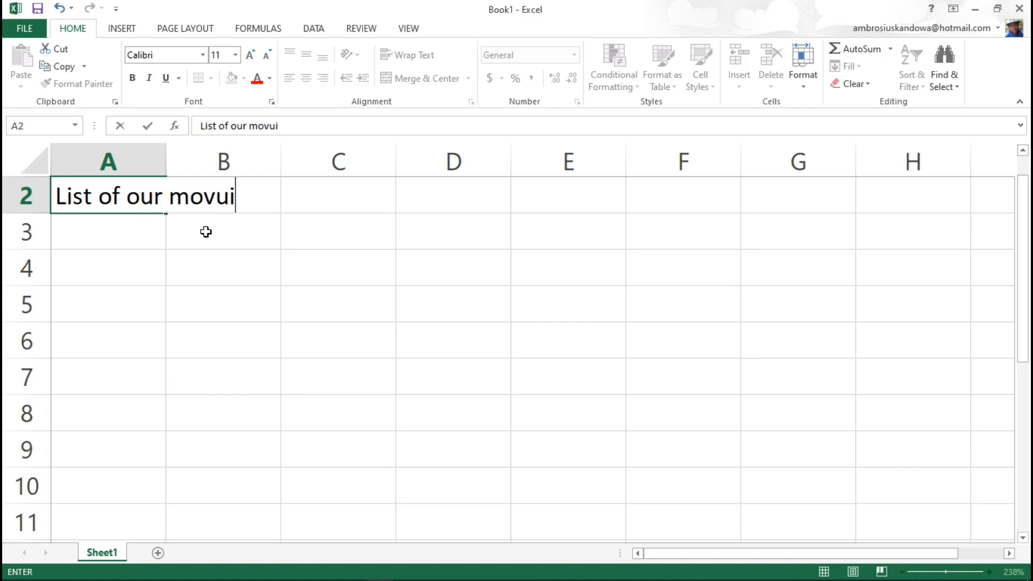
key("BackSpace")
key("BackSpace")
type("ies")
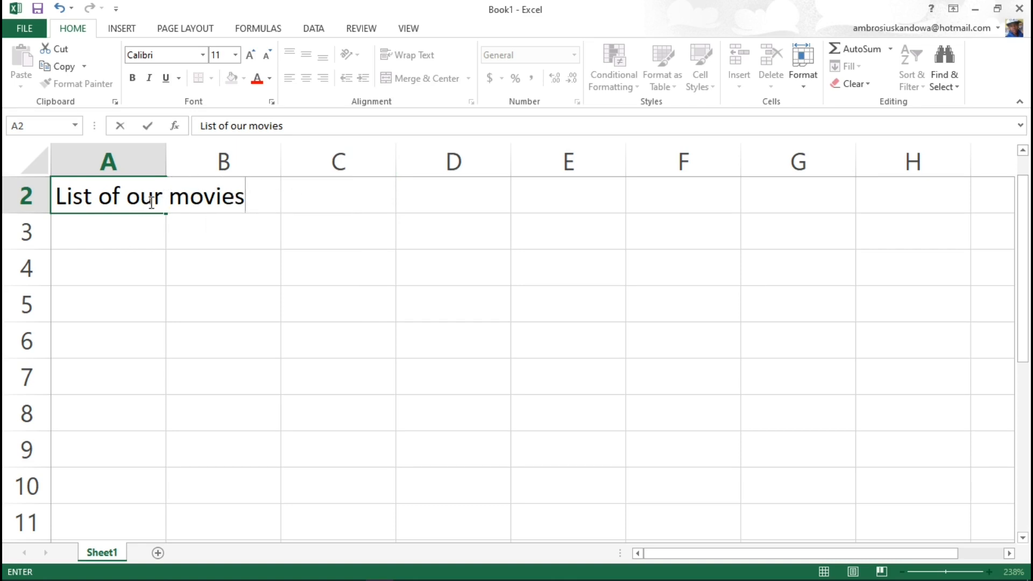
- Select the whole of column A and then only the title cell A2
left_click(244, 159)
left_click(123, 159)
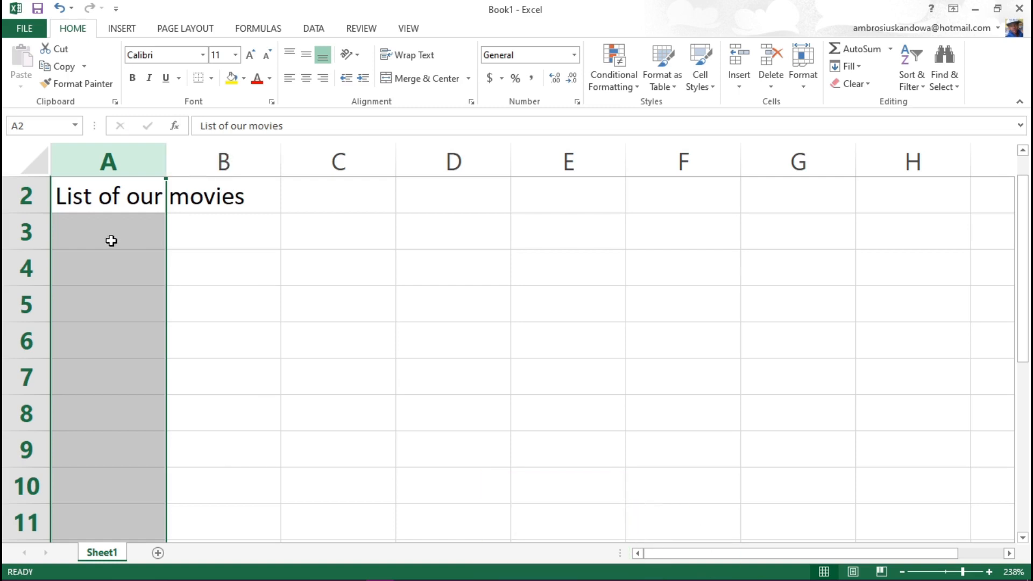
left_click(123, 198)
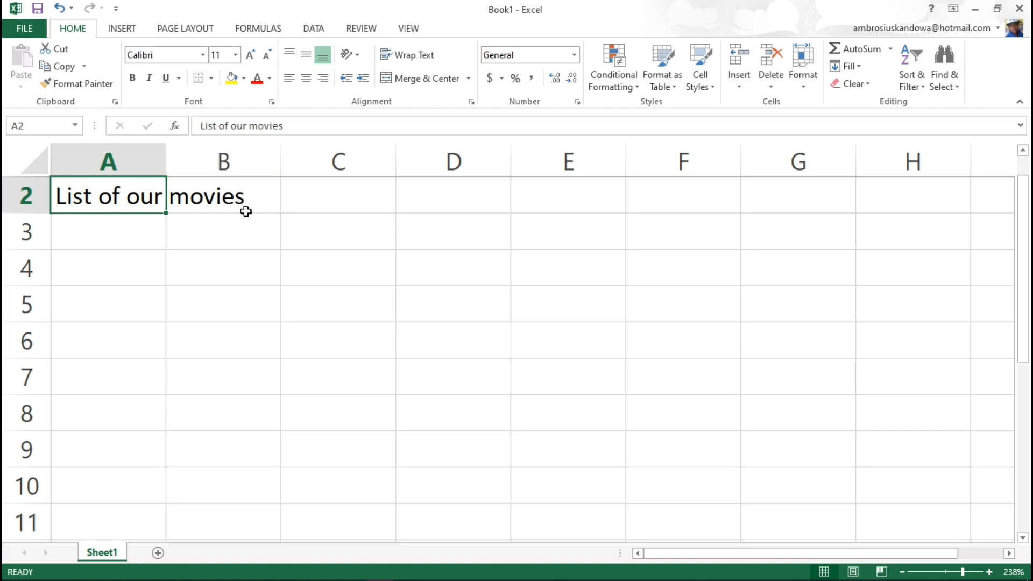
- Enter the trial text "dffgghghjj" in cell B2 beside the title and erase it again
left_click(249, 205)
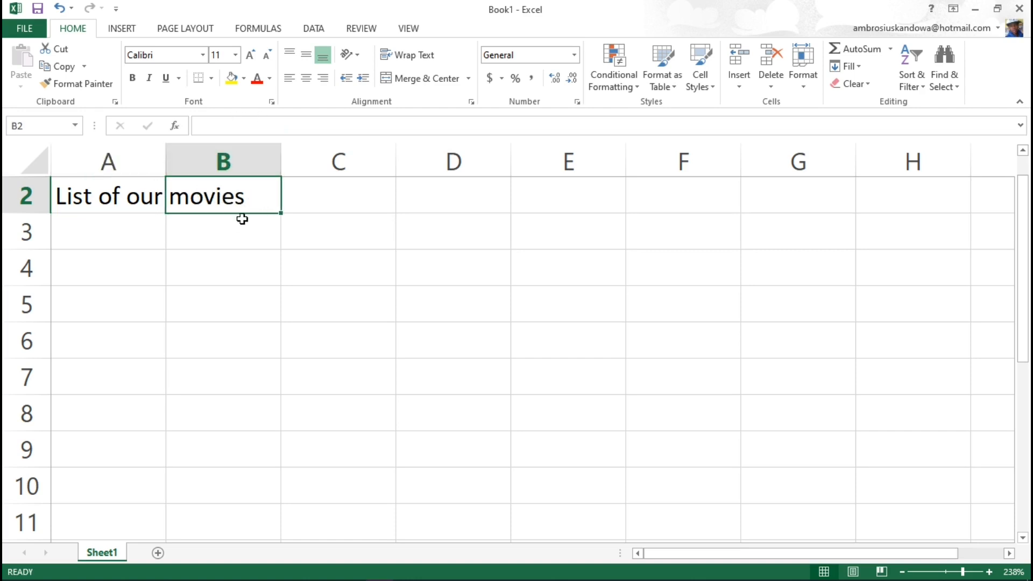
key("Delete")
type("dffgghghjj")
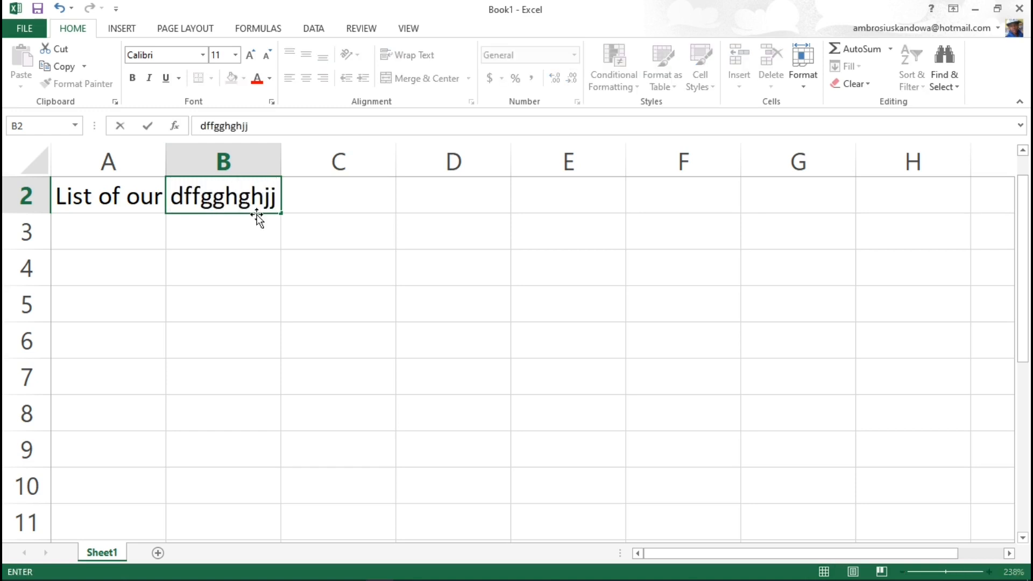
key("BackSpace")
key("BackSpace")
key("BackSpace")
key("BackSpace")
key("BackSpace")
key("BackSpace")
key("BackSpace")
key("BackSpace")
key("BackSpace")
key("BackSpace")
- Widen column A so the title in A2 fits inside it, and slightly reduce the height of row 2
left_click(121, 197)
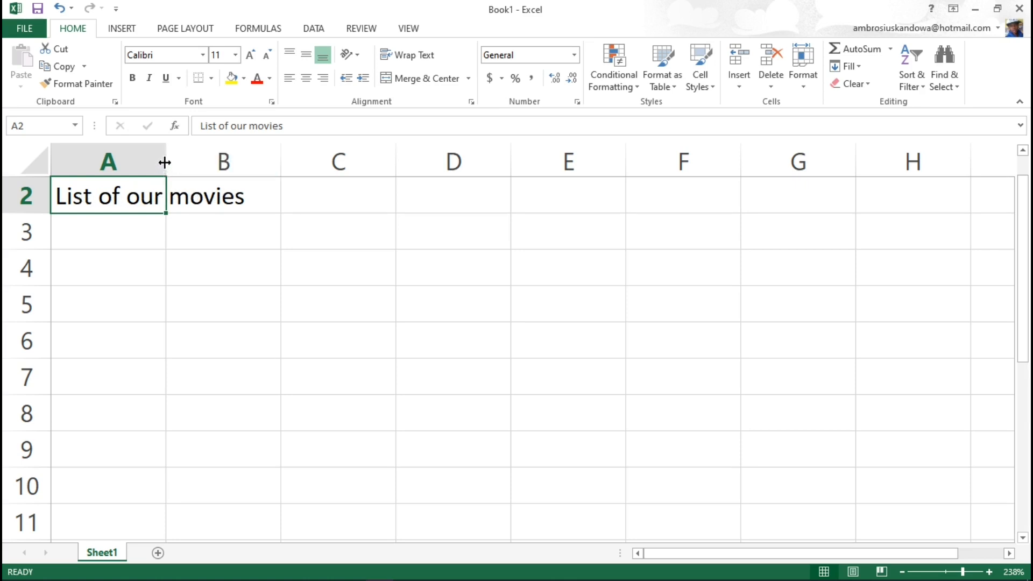
left_click_drag(167, 160, 167, 159)
left_click_drag(165, 159, 256, 157)
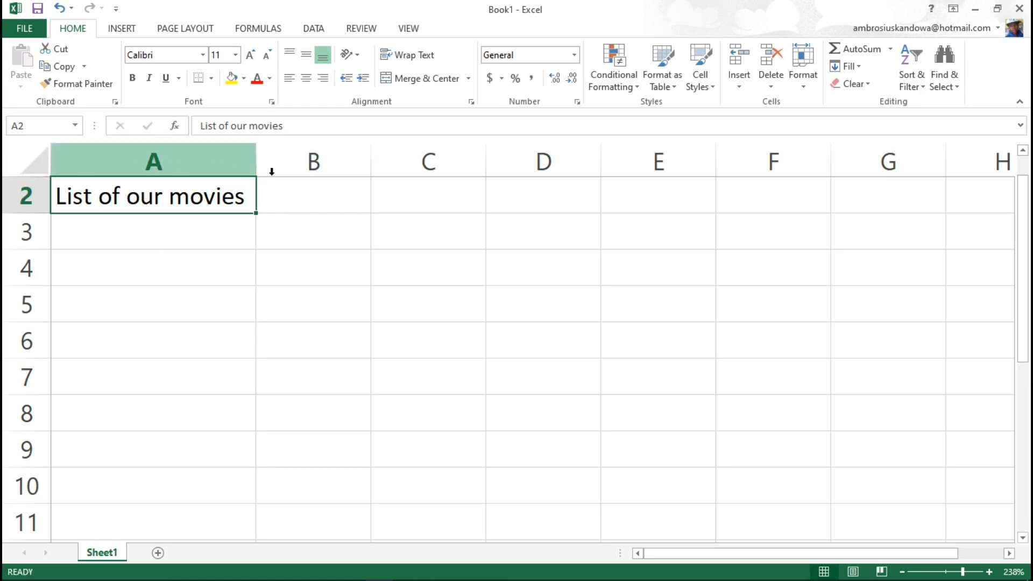
left_click_drag(256, 165, 256, 164)
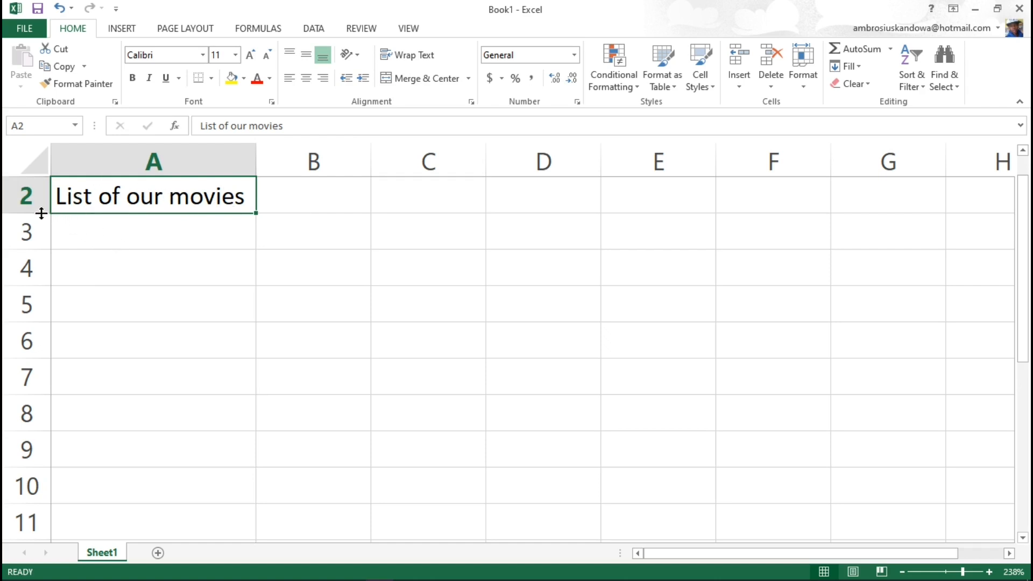
left_click_drag(41, 214, 41, 213)
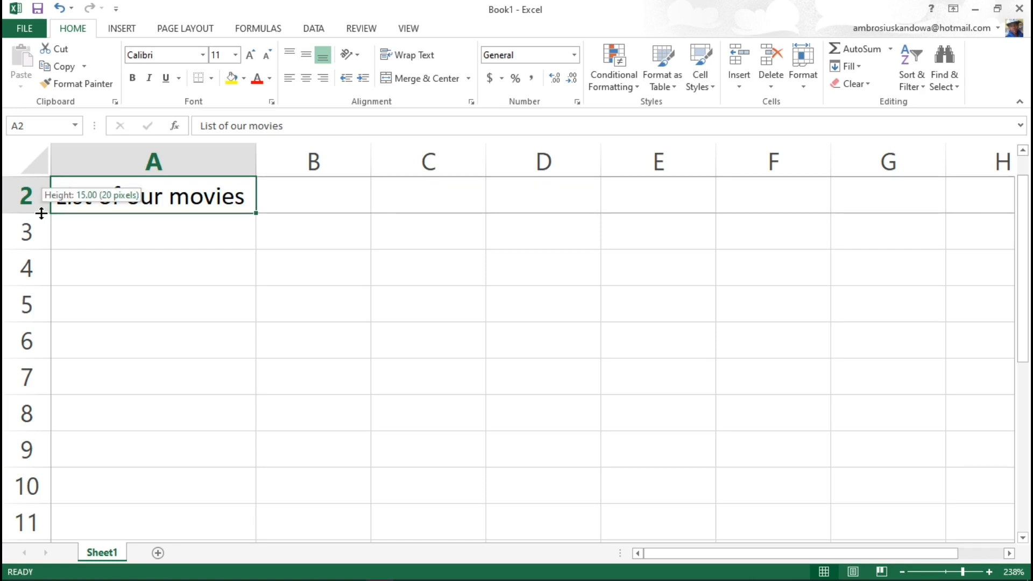
mouse_move(41, 214)
left_mouse_down()
mouse_move(41, 241)
mouse_move(42, 209)
left_mouse_up()
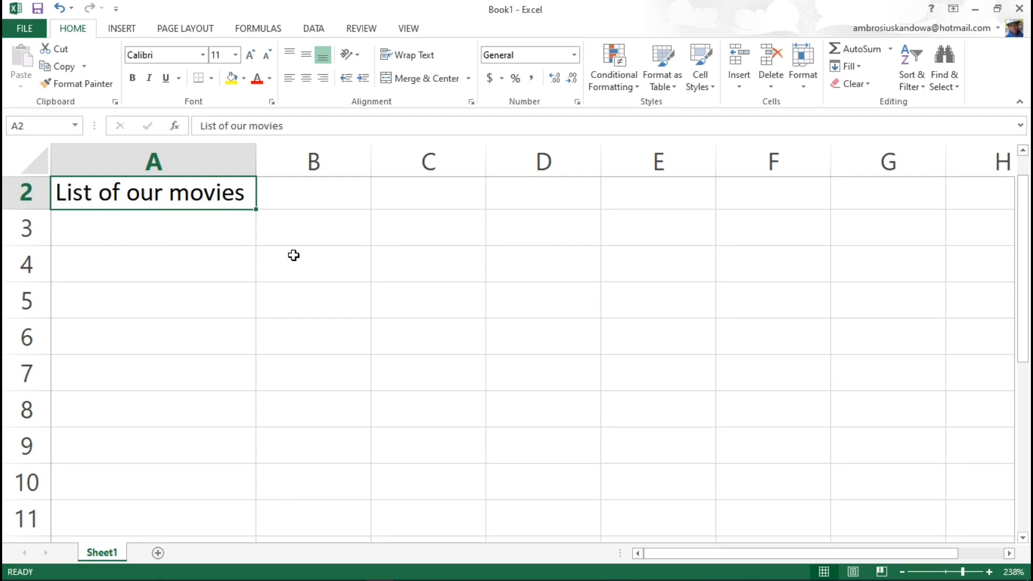
- Enter the column headings name, date, price, genre and rate in cells A3 to E3
left_click(86, 235)
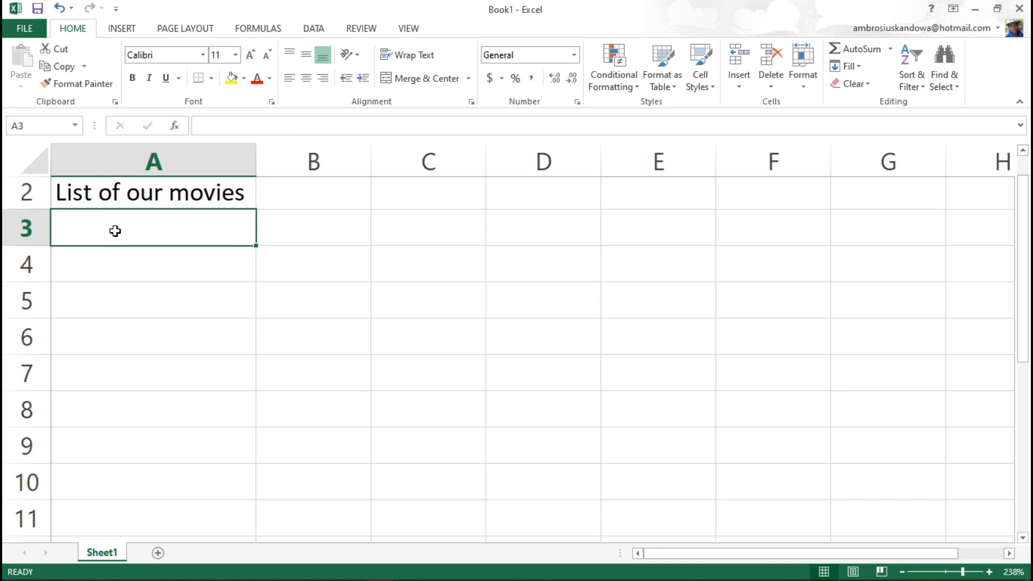
type("name")
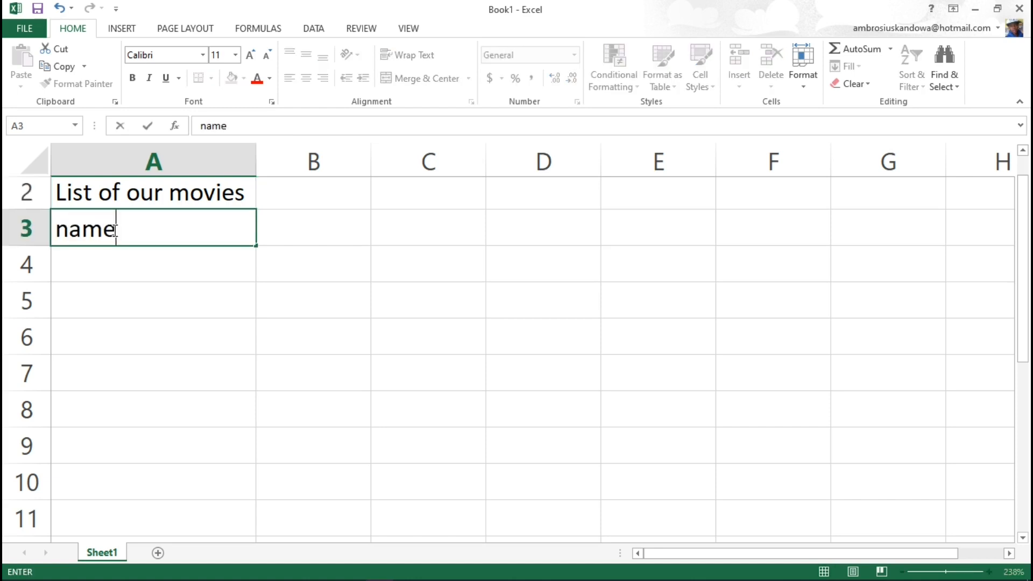
left_click(332, 229)
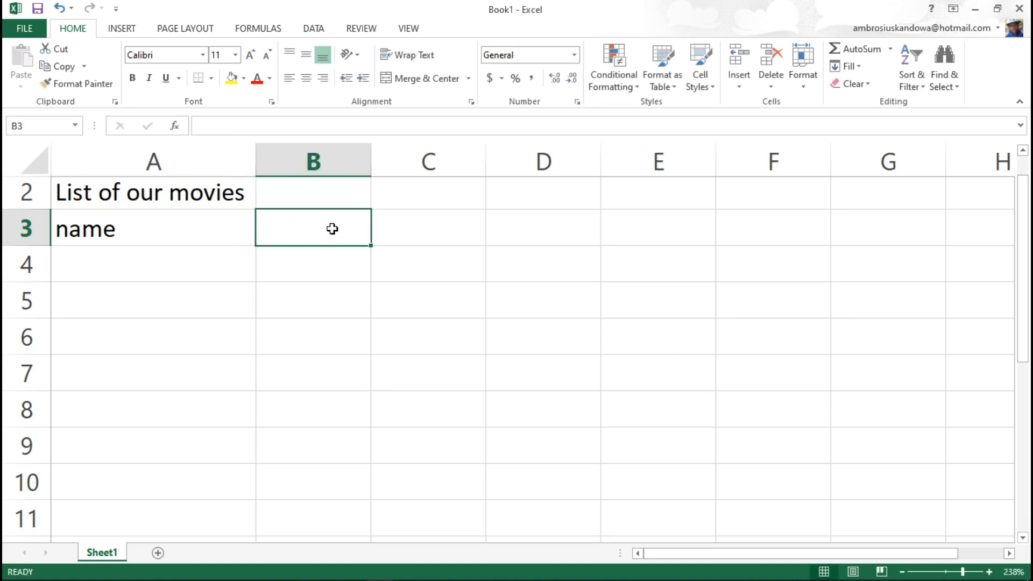
type("date")
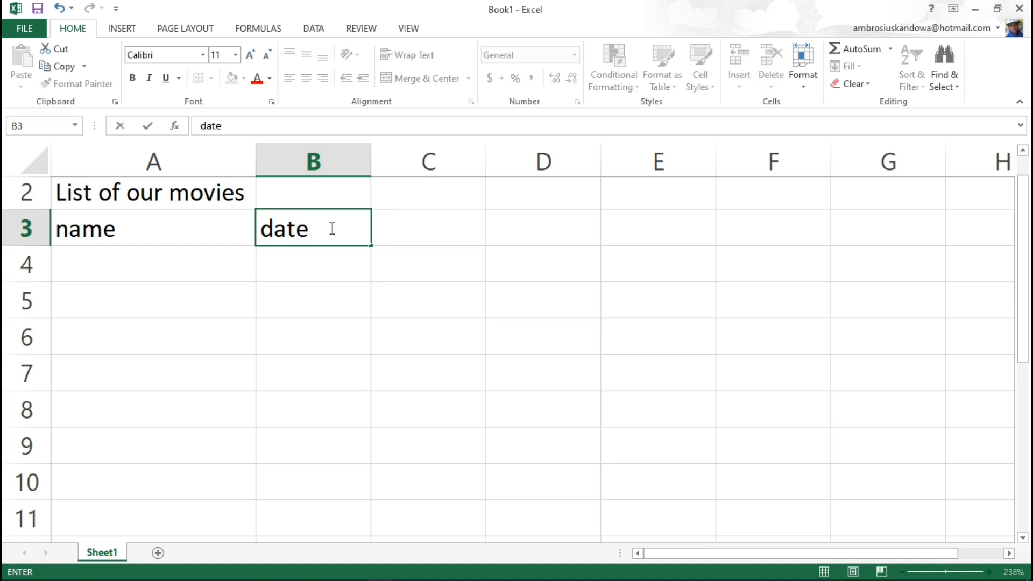
left_click(431, 231)
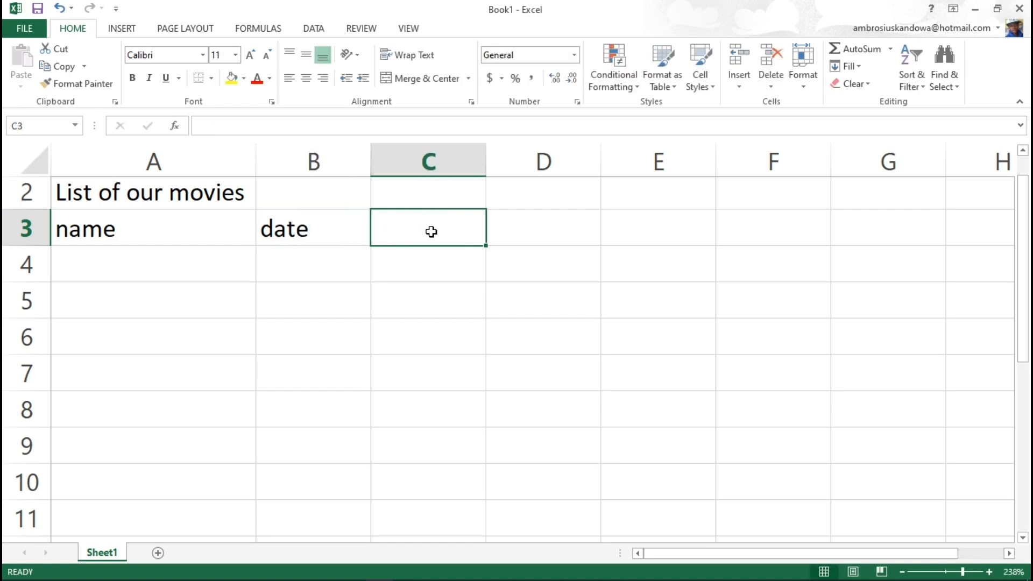
type("price")
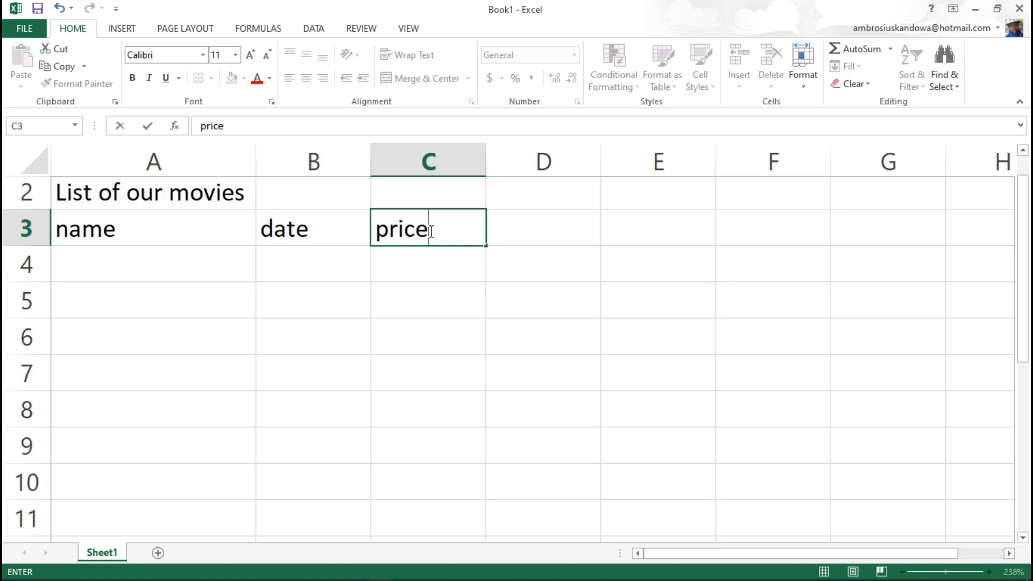
left_click(556, 225)
type("genre")
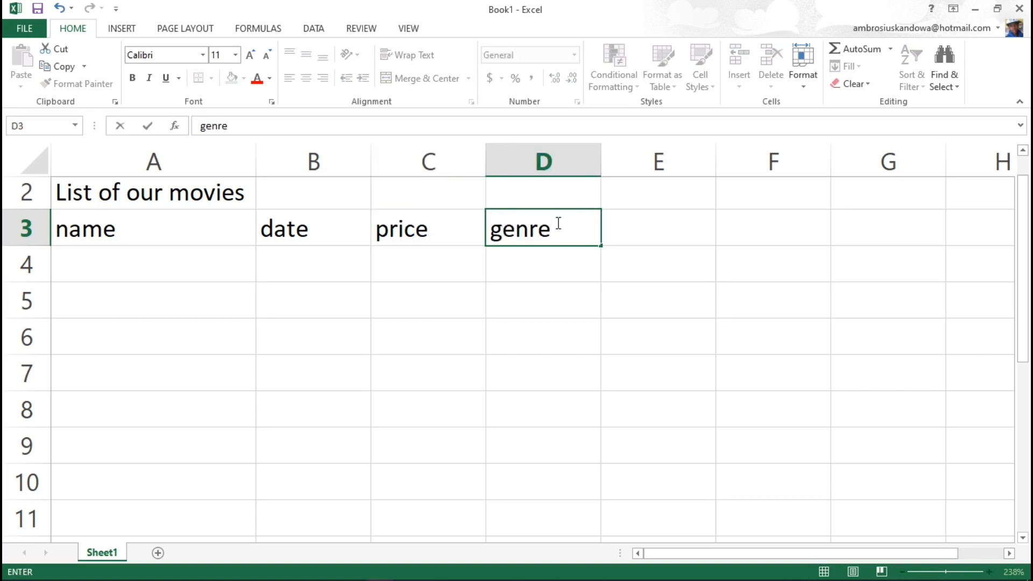
left_click(653, 227)
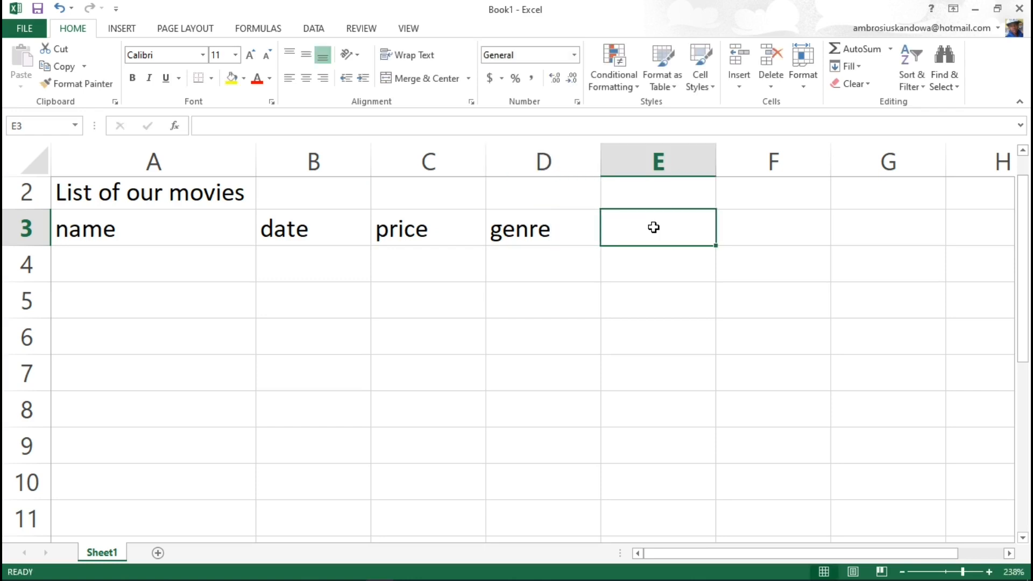
type("rate")
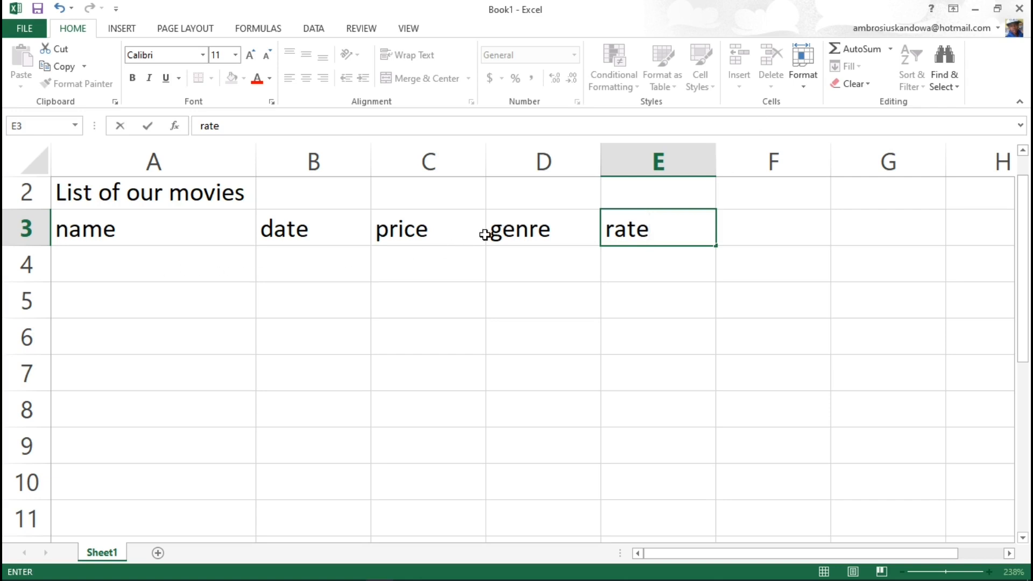
- Enter the first movie, "Boyz in the Hood", in cell A4 with the date 1993 in B4
left_click(93, 266)
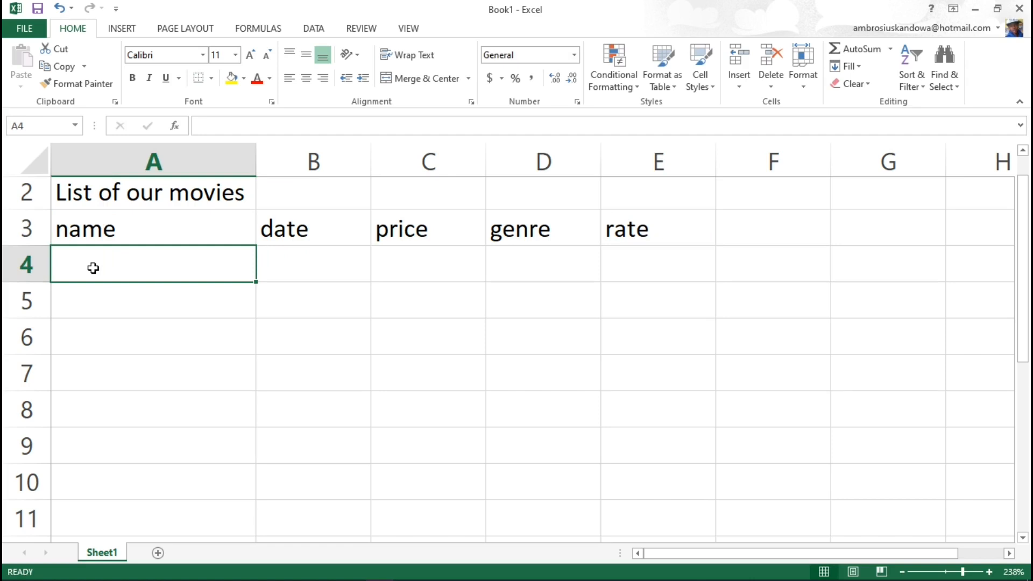
type("Boyz ")
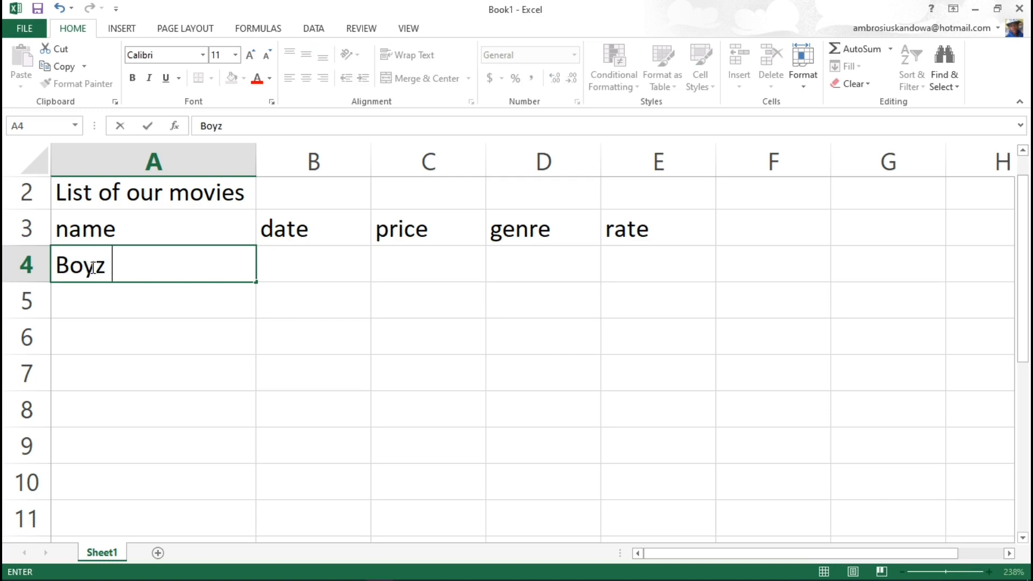
type("in the")
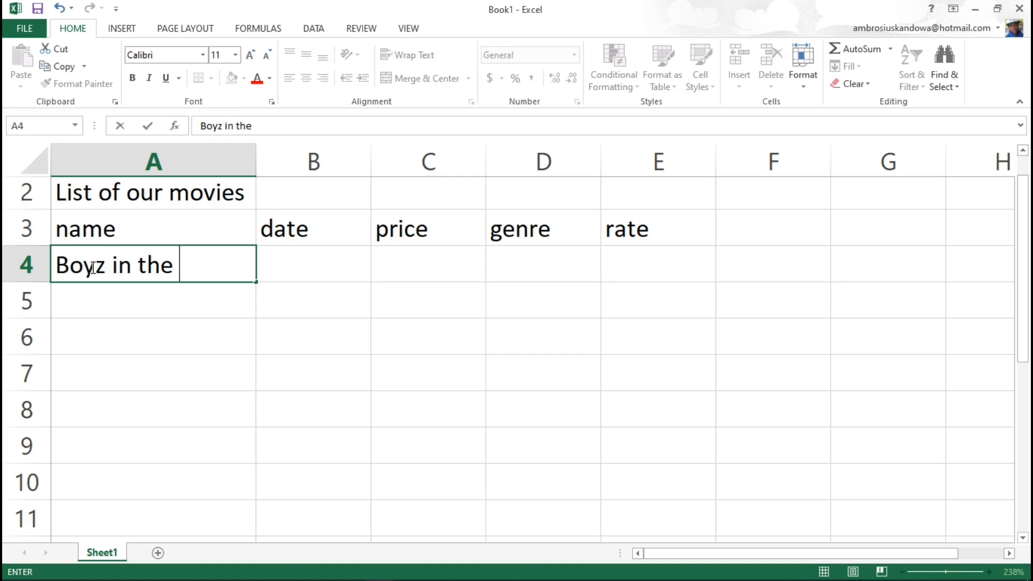
type(" Hoo")
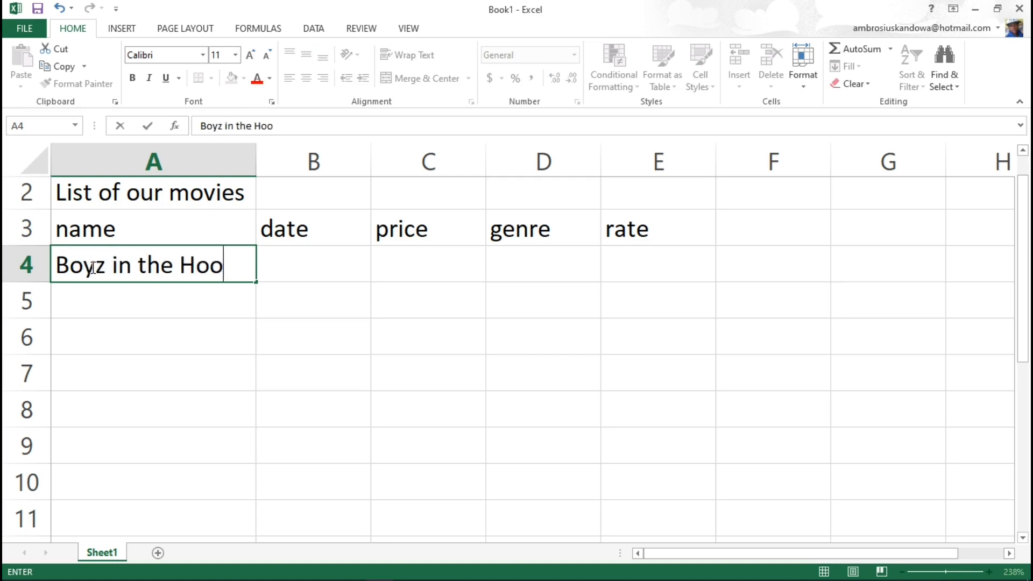
type("d")
left_click(310, 265)
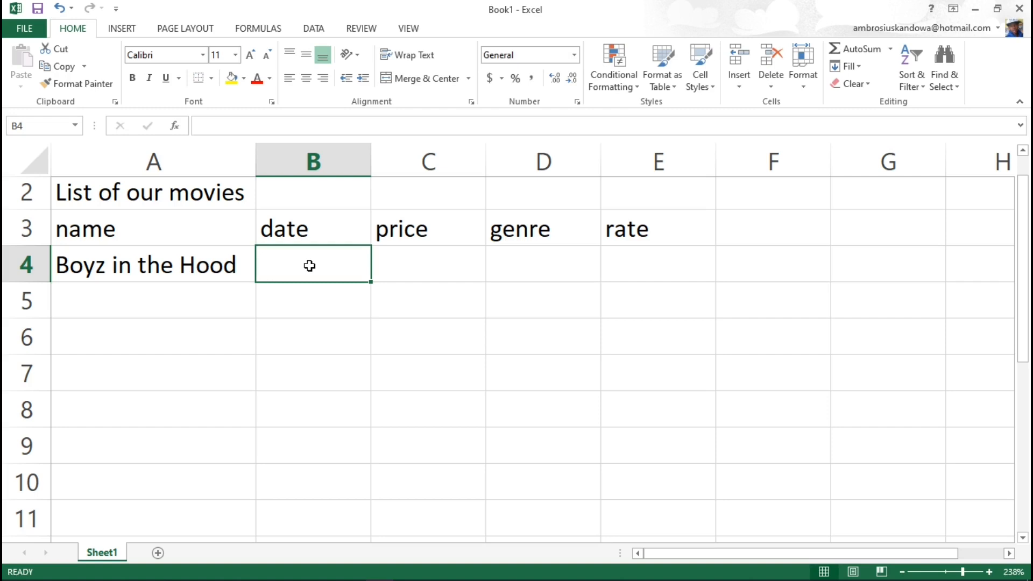
type("199")
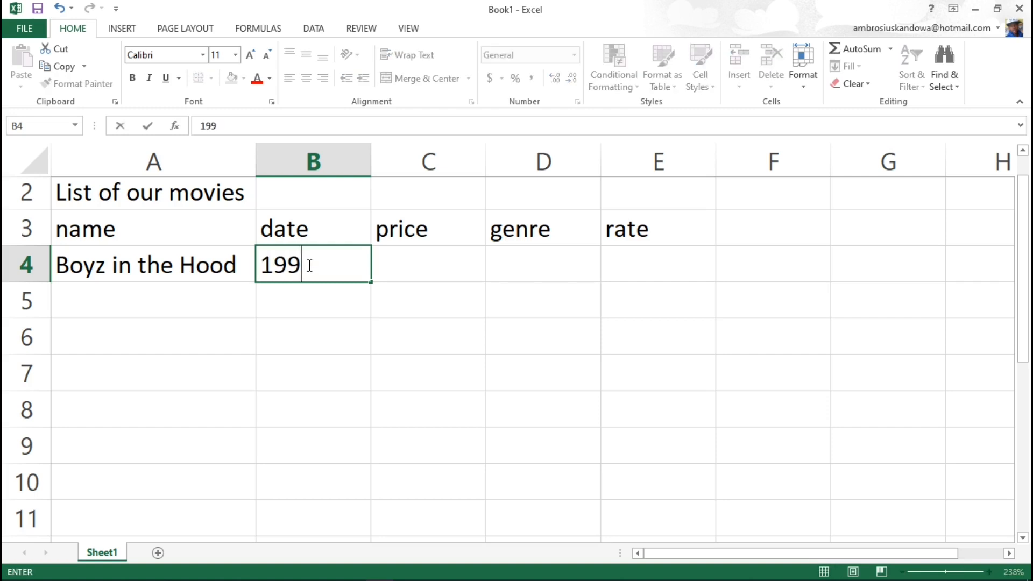
type("3")
- Complete the first movie's row with price 2 in C4, genre "action" in D4 and rate 16 in E4
left_click(427, 266)
type("2")
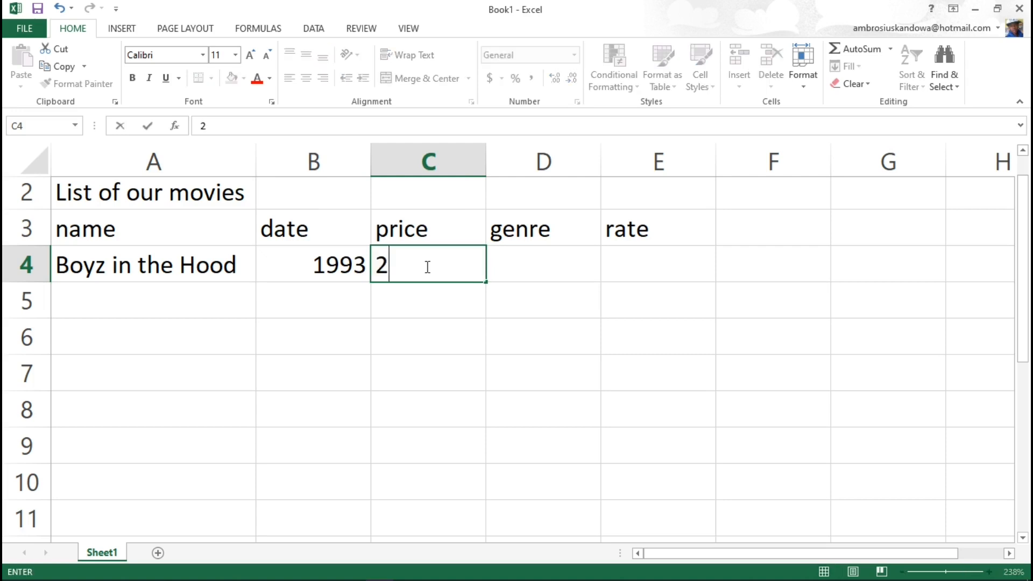
left_click(524, 266)
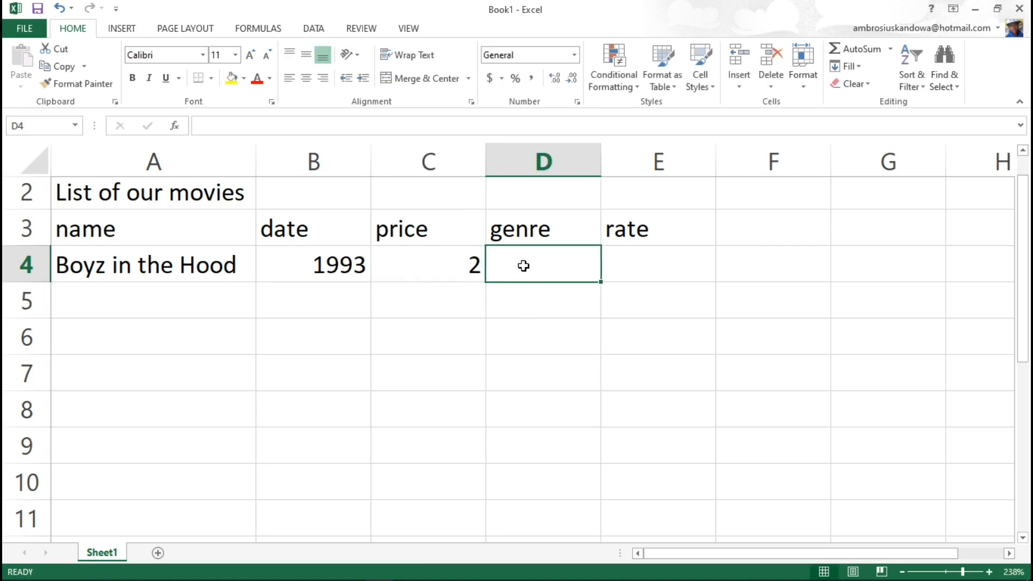
type("action")
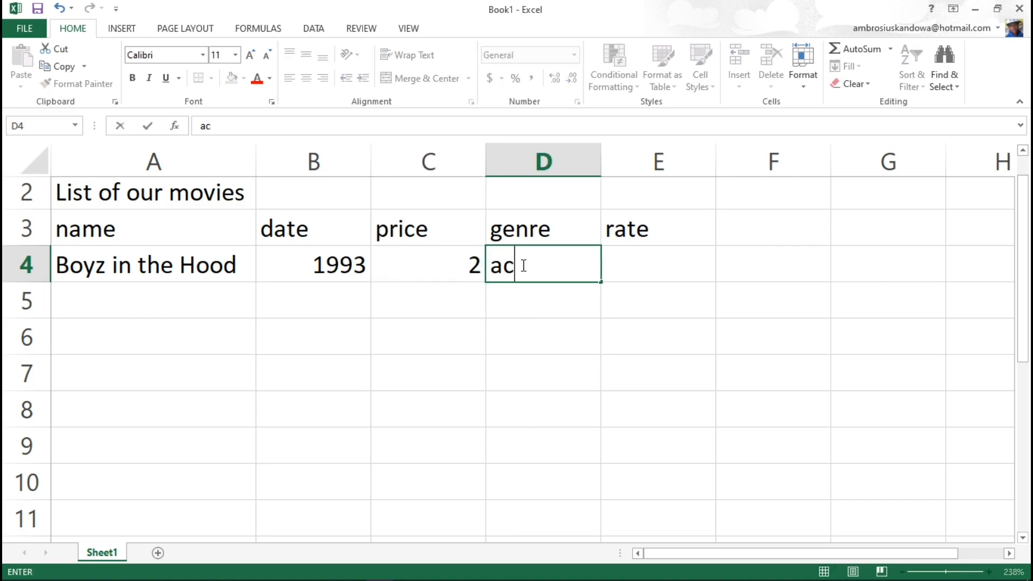
left_click(660, 268)
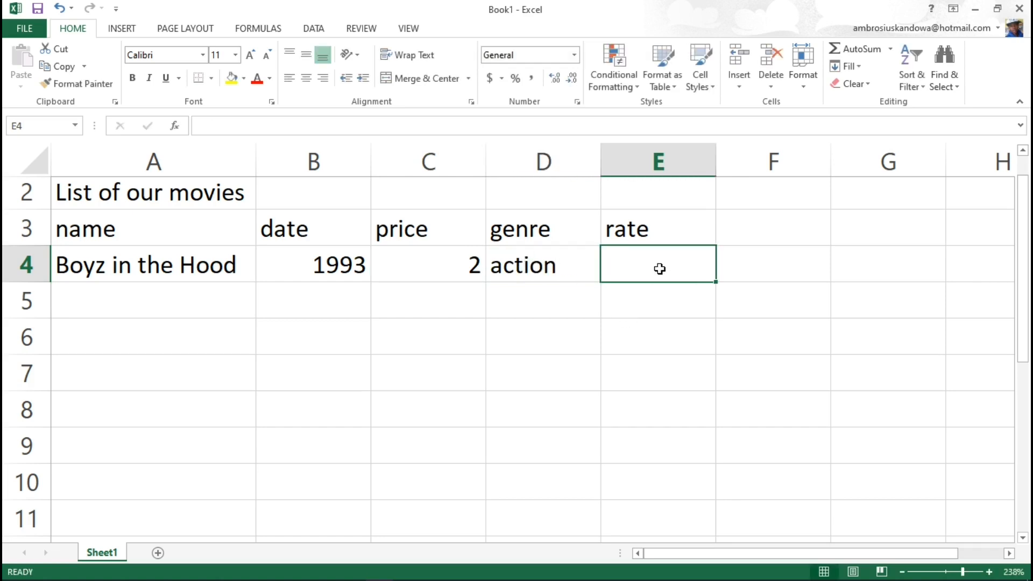
type("16")
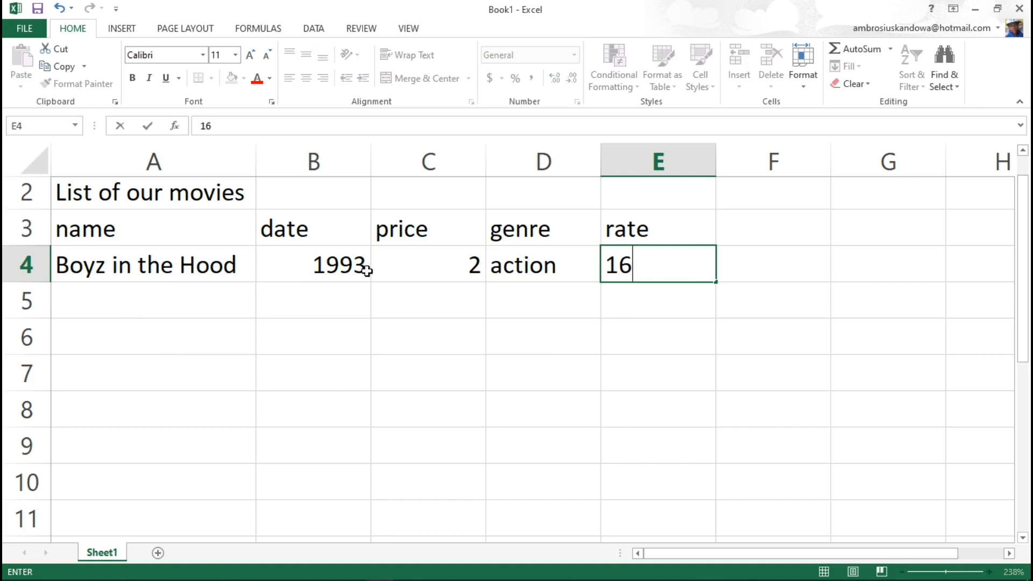
left_click(115, 266)
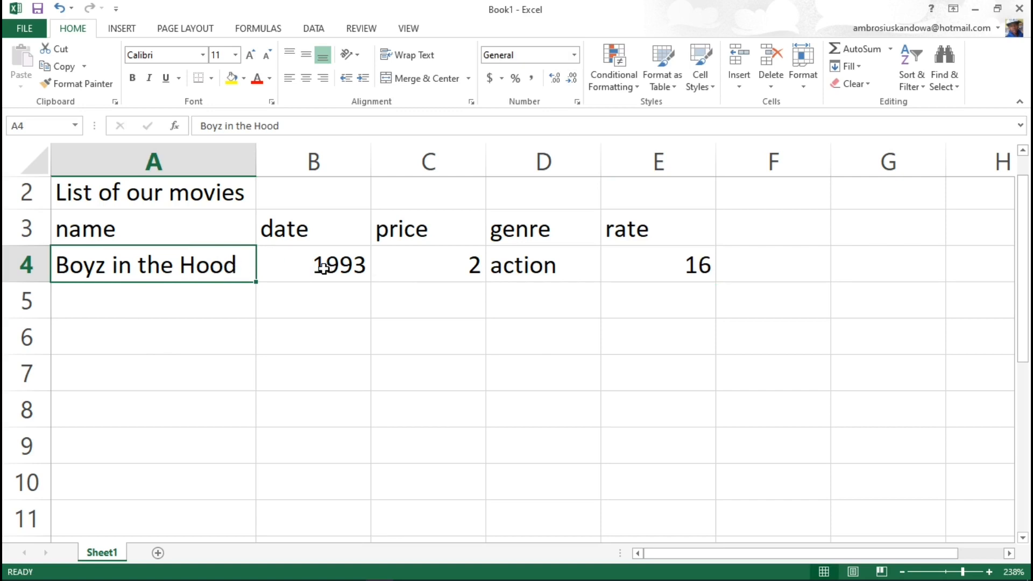
- Select the name, date and price cells of the first movie's row one after another to examine their contents
left_click(300, 273)
left_click(445, 272)
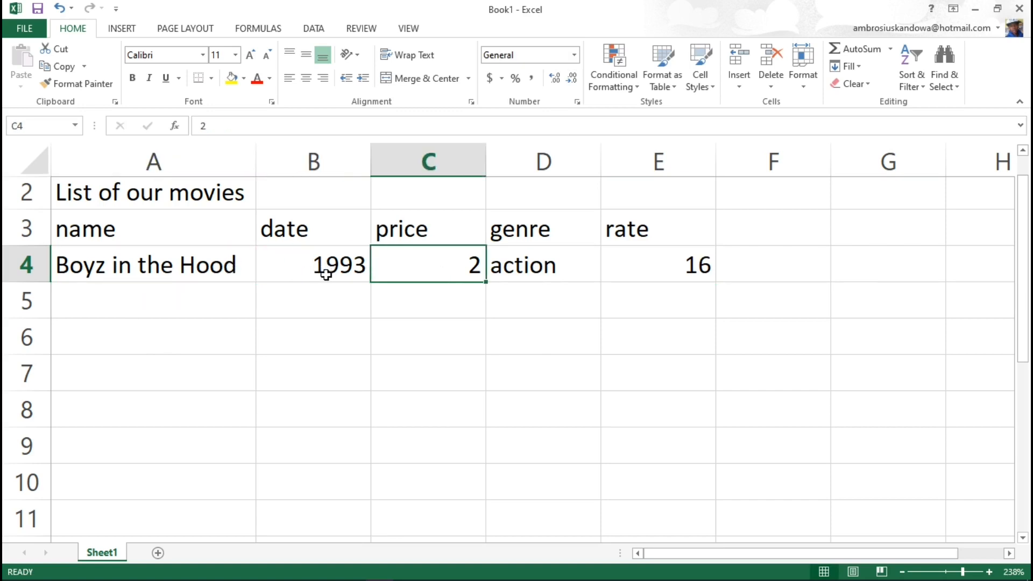
left_click(134, 271)
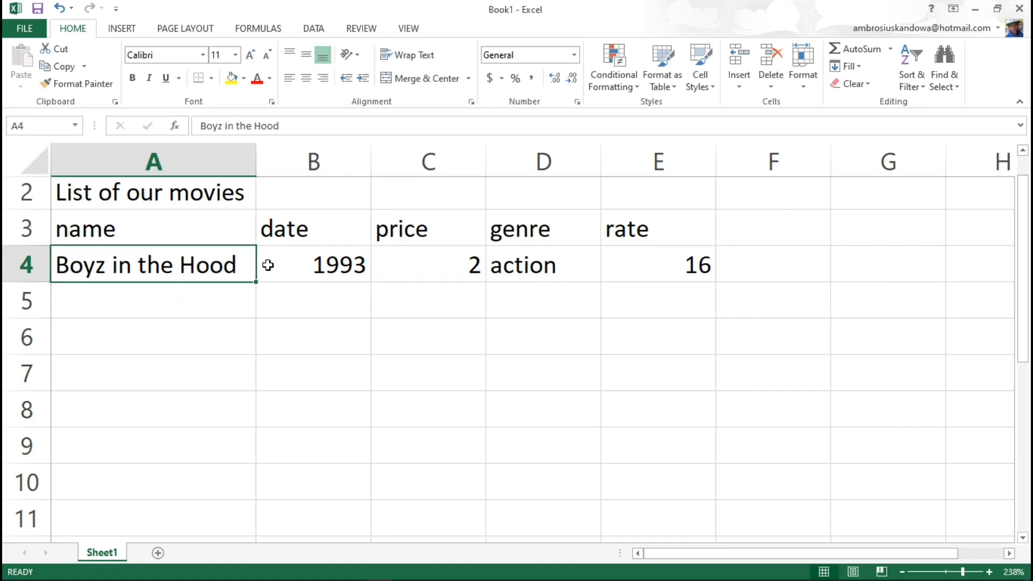
left_click(345, 268)
left_click(447, 264)
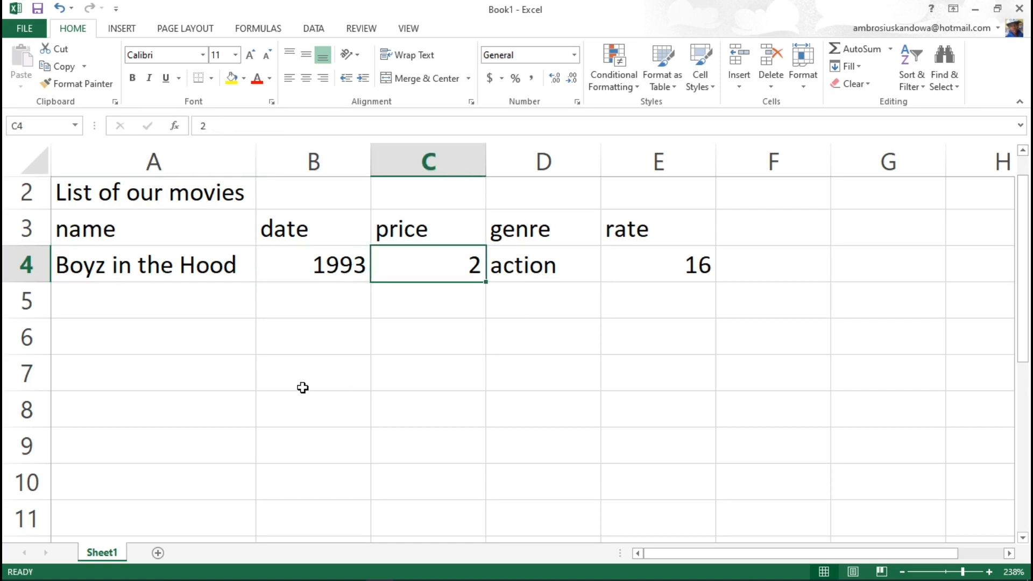
left_click(257, 366)
left_click(311, 265)
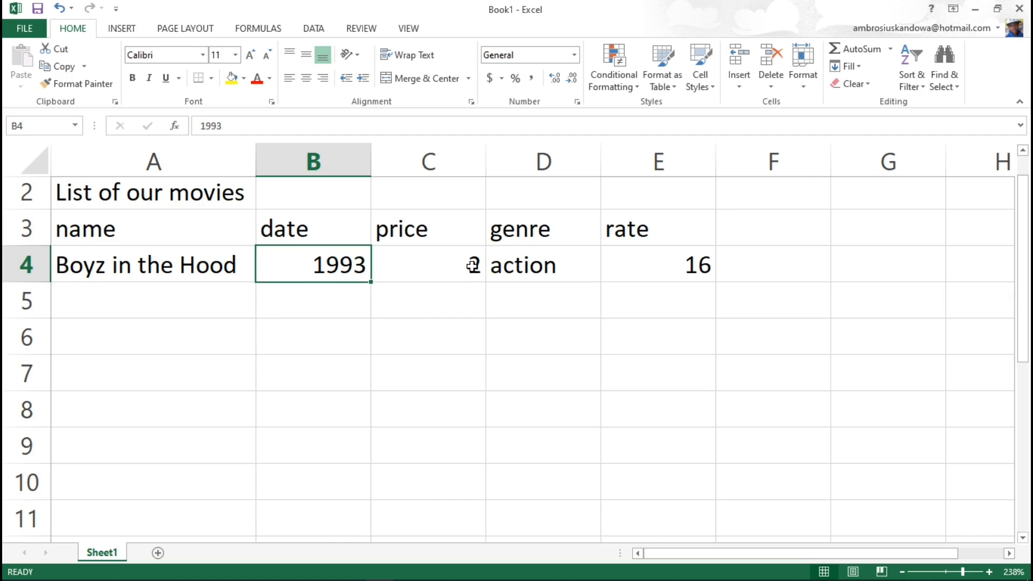
left_click(473, 265)
left_click(321, 375)
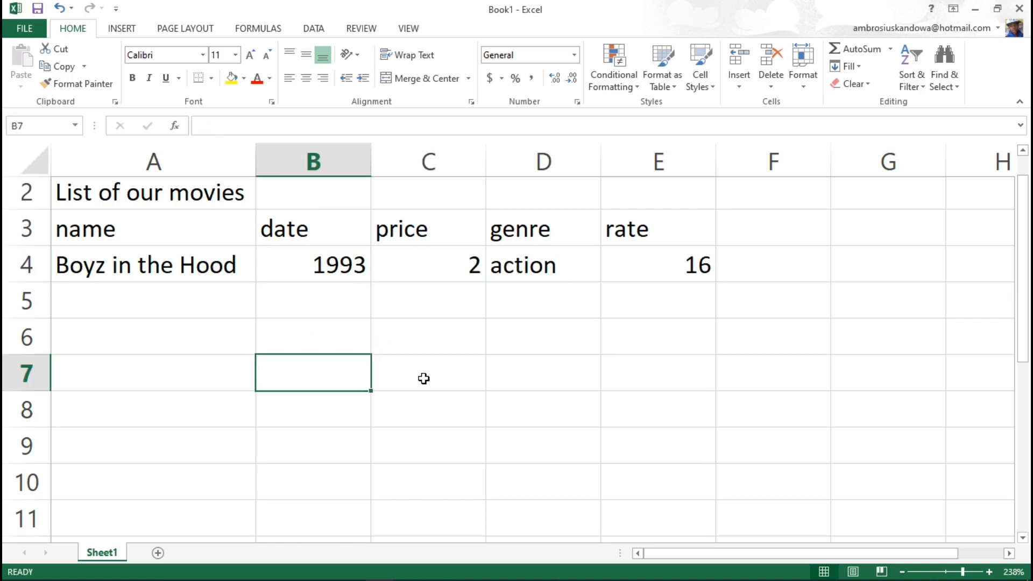
type("fgf")
key("BackSpace")
key("BackSpace")
key("BackSpace")
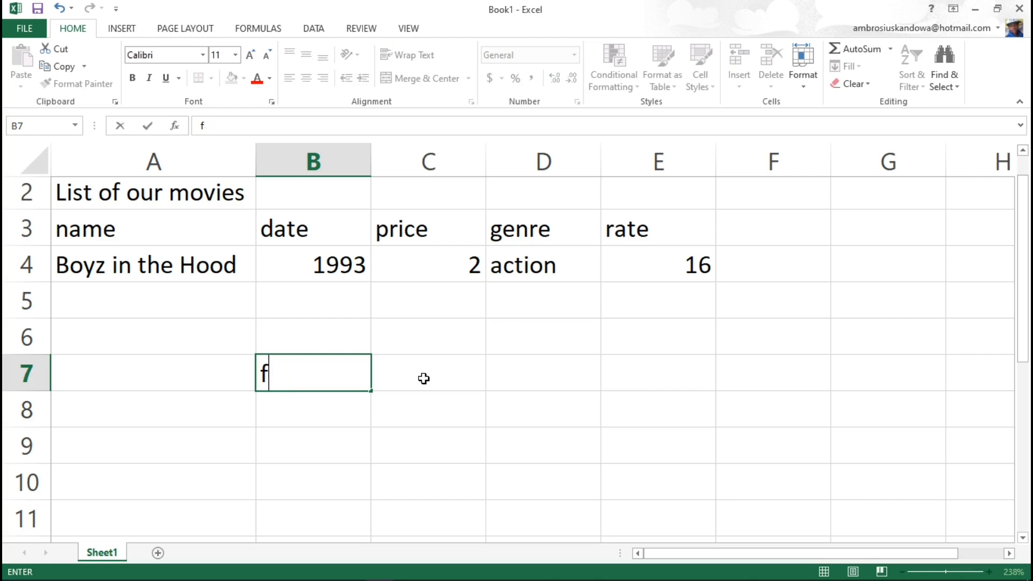
- Starting from the name heading in A3, move the cell selection down, up and sideways through the sheet, ending at A8
left_click(142, 262)
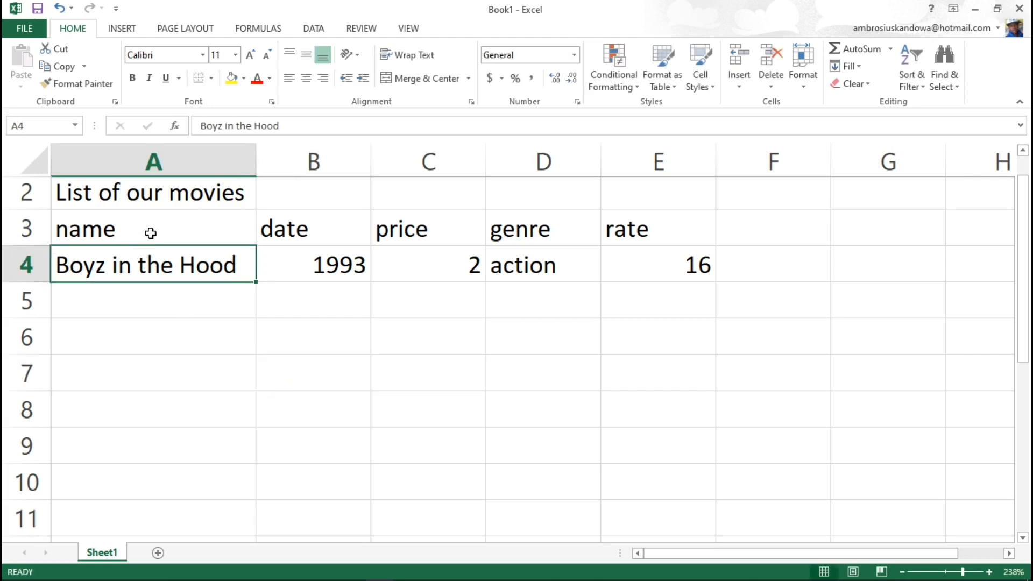
left_click(150, 231)
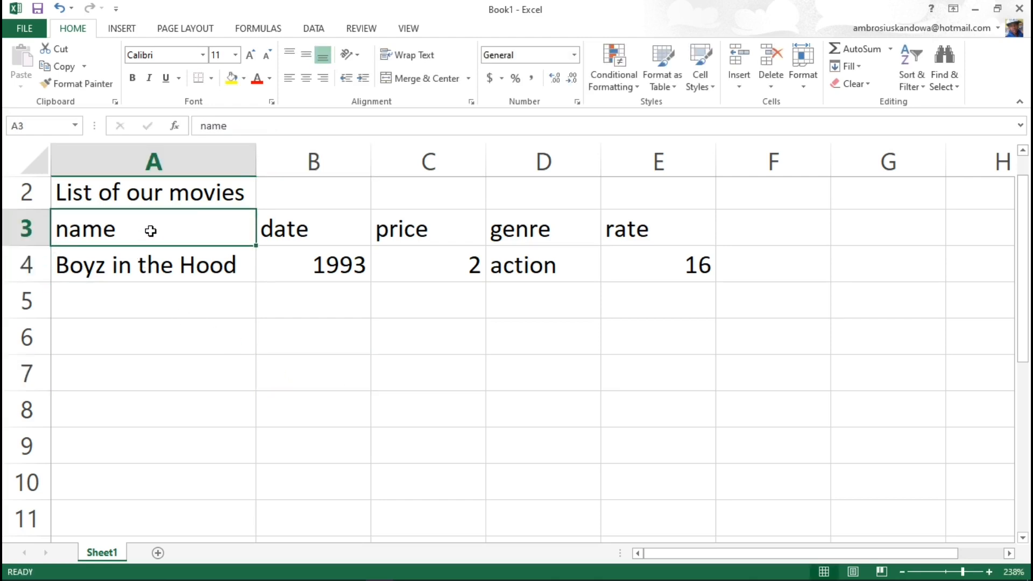
key("Down")
key("Down")
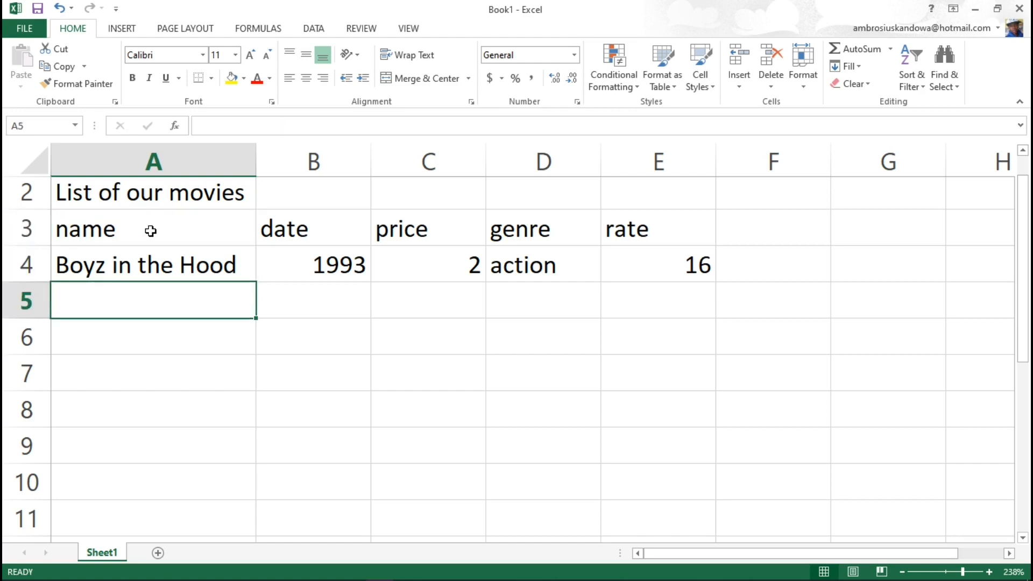
key("Down")
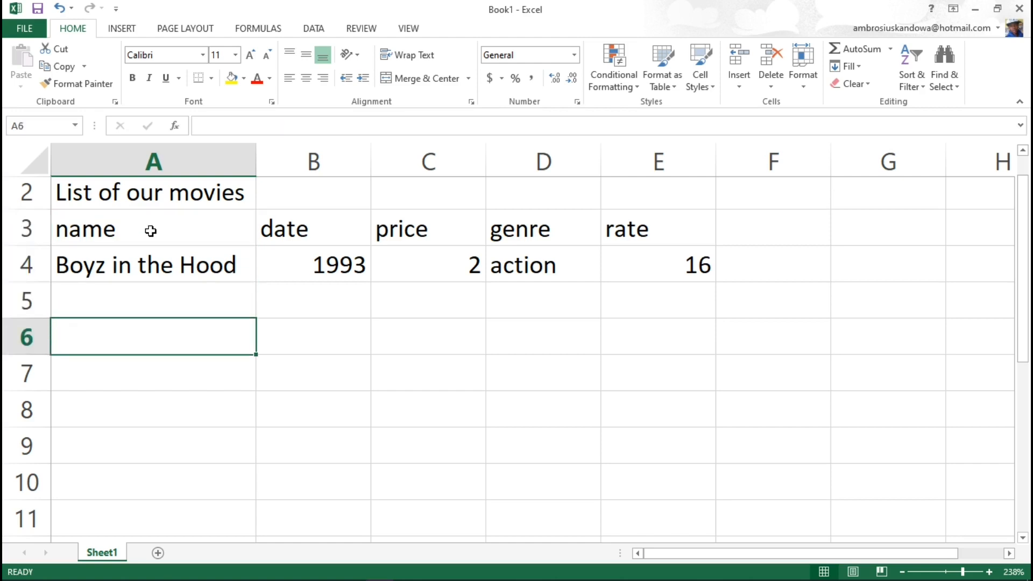
key("Up")
key("Up")
key("Up")
key("Down")
key("Down")
key("Down")
key("Down")
key("Down")
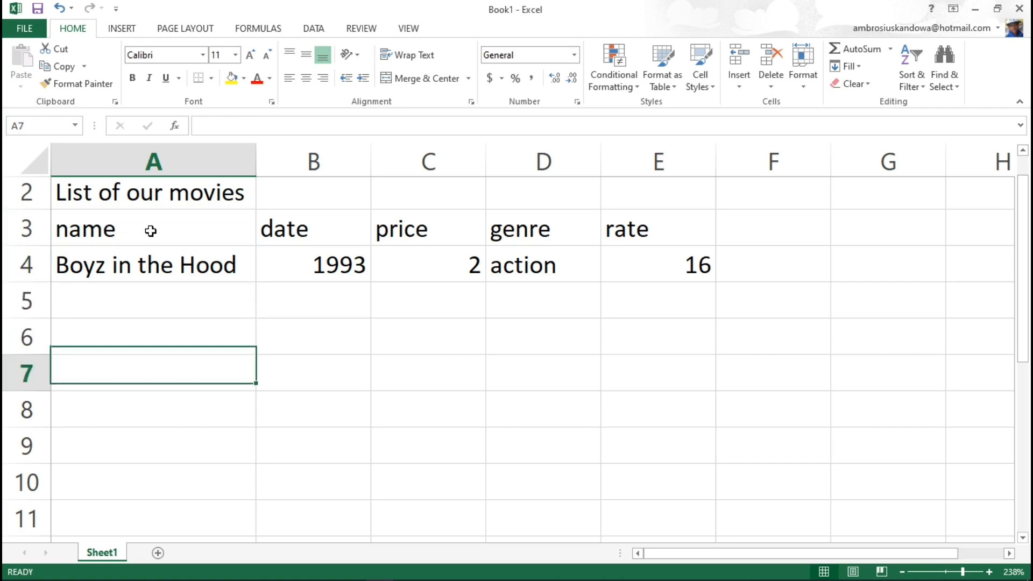
key("Right")
key("Right")
key("Right")
key("Left")
key("Left")
key("Left")
key("Left")
key("Left")
key("Left")
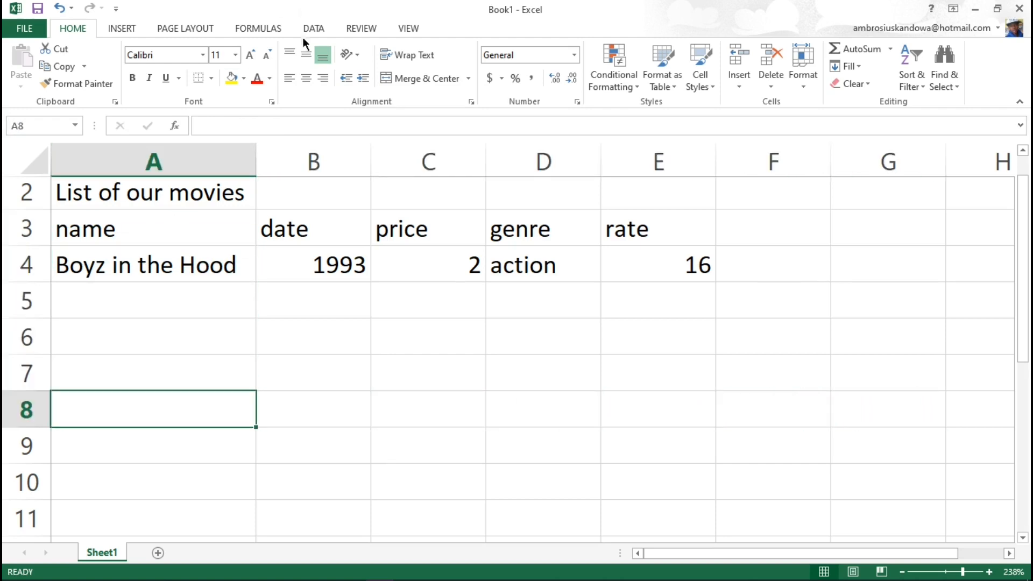
- Select B9 and move the active cell along row 9 out to H9 and back to C9
left_click(181, 227)
left_click(269, 437)
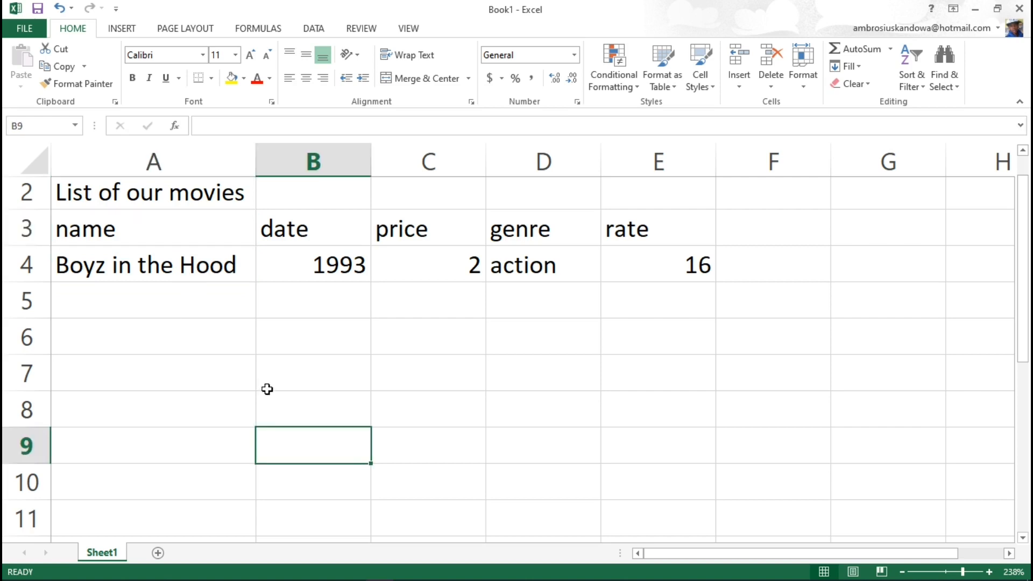
key("Right")
key("Right")
key("Right")
key("Right")
key("Right")
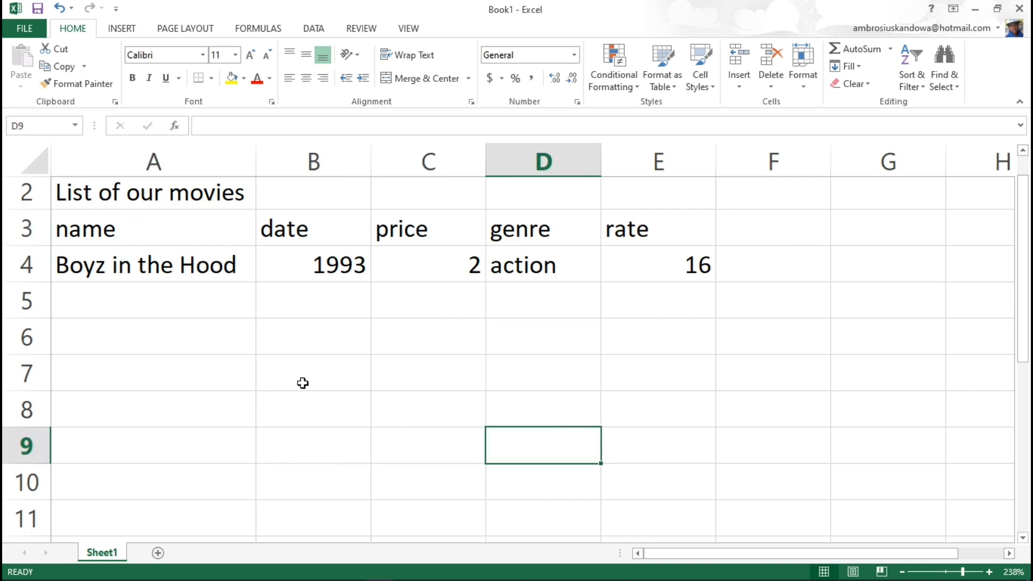
key("Right")
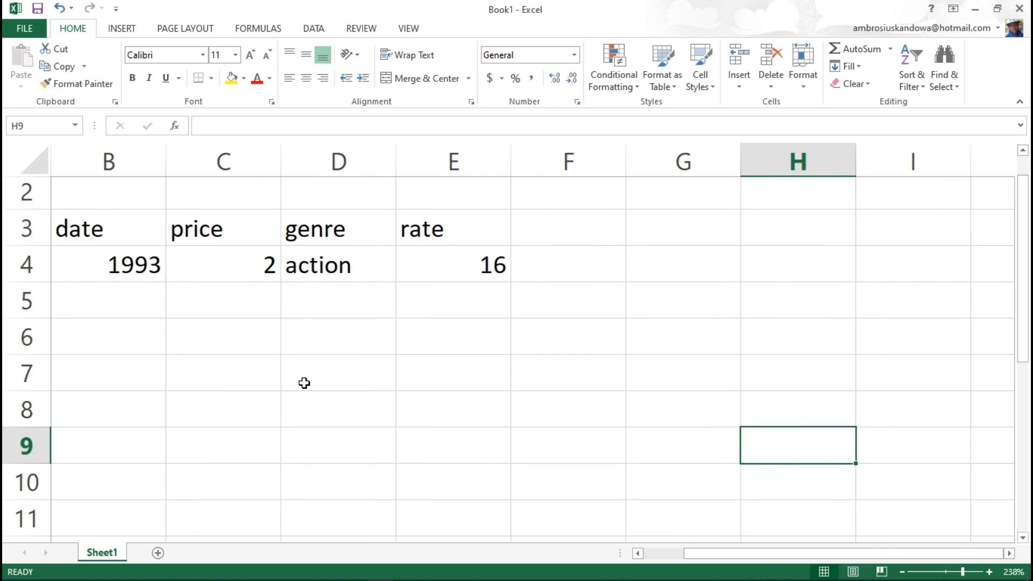
key("Left")
key("Left")
key("Left")
key("Left")
key("Left")
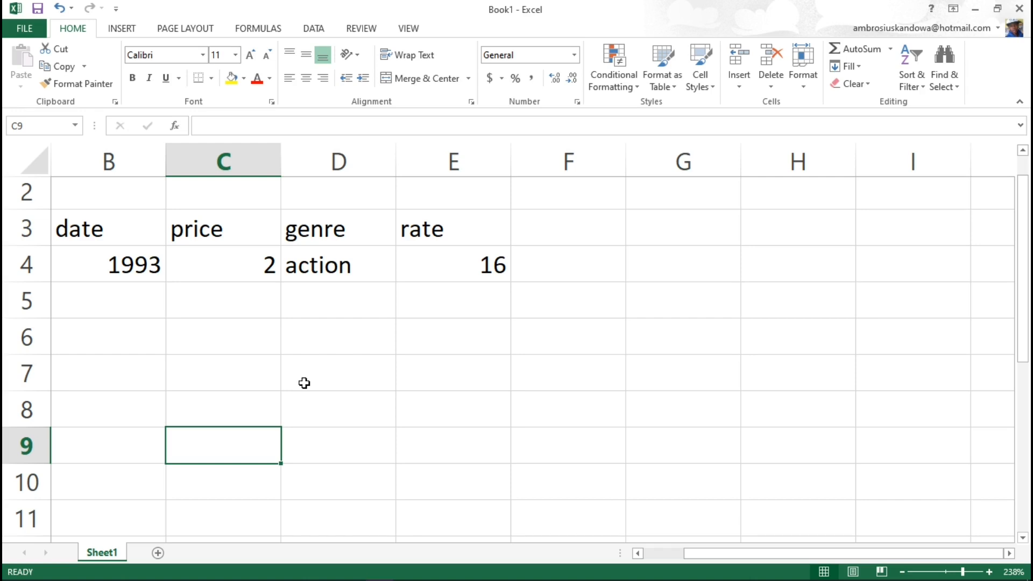
- Move the active cell up column C to C2 and back down to C10
key("Up")
key("Up")
key("Up")
key("Up")
key("Up")
key("Up")
key("Up")
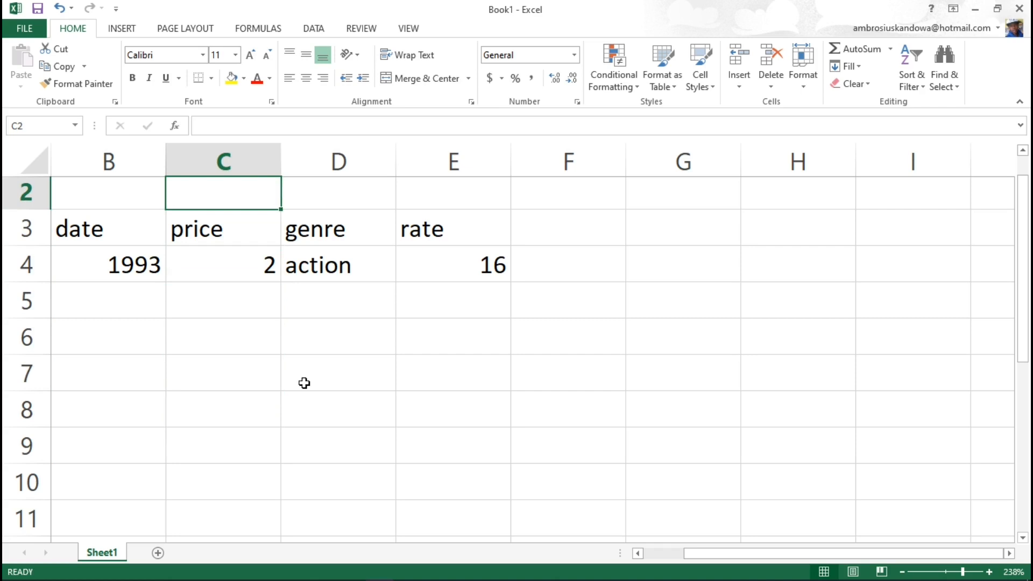
key("Down")
key("Down")
key("Down")
key("Down")
key("Down")
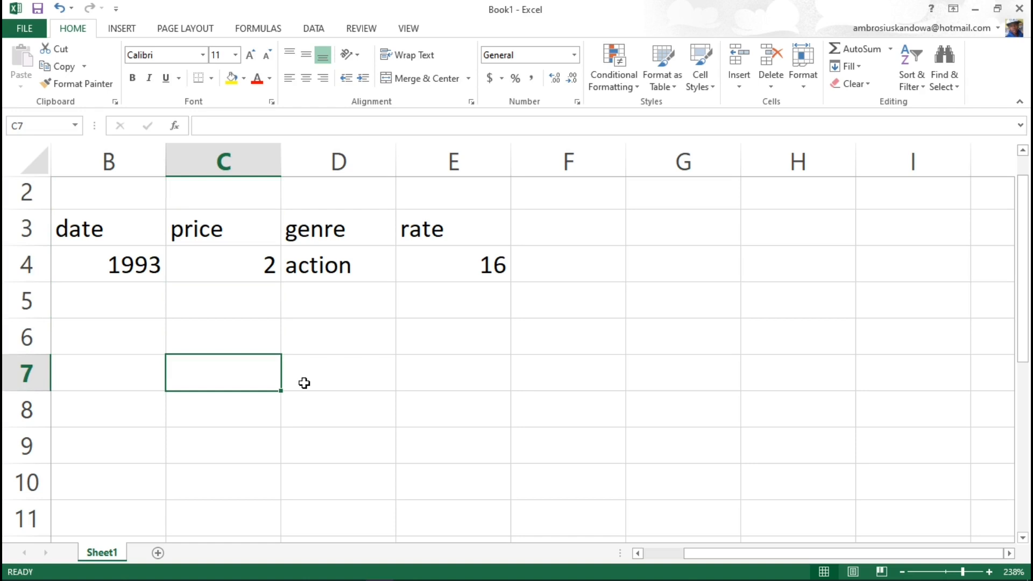
key("Down")
key("Down")
key("Down")
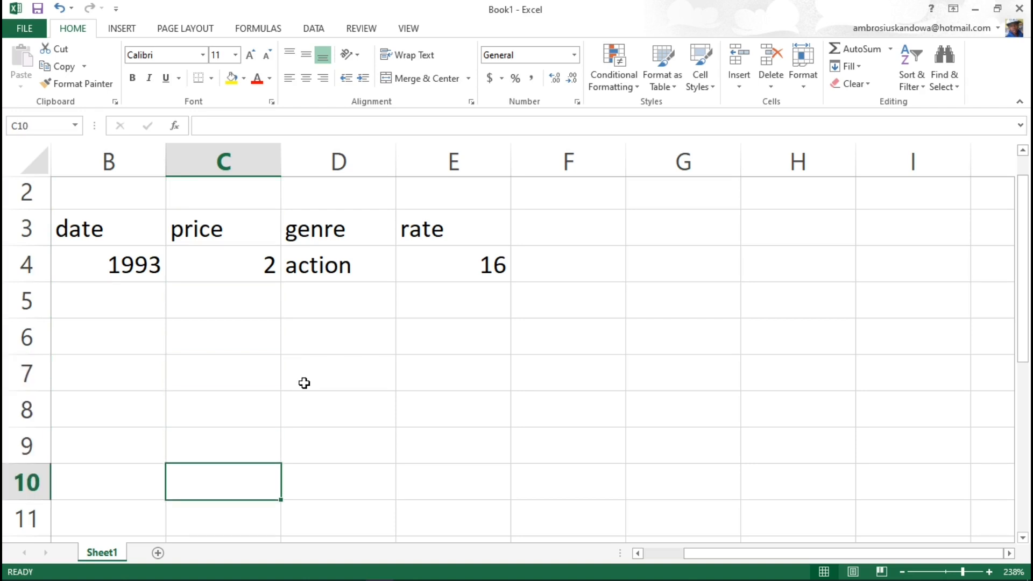
- From C6, step the active cell over to E7 and back to D7, and travel down column D to D12 and up again
left_click(201, 342)
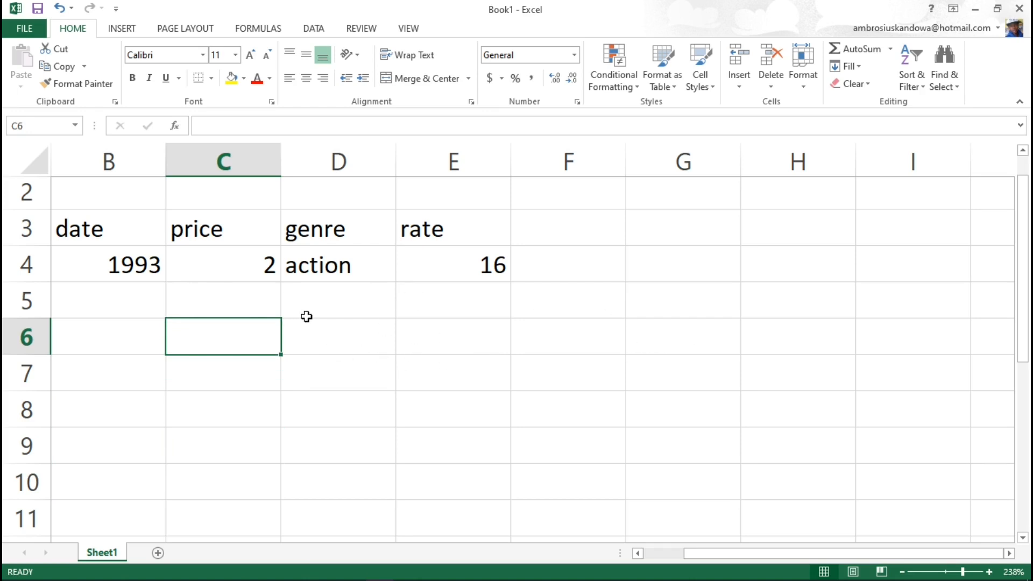
key("Down")
key("Right")
key("Up")
key("Right")
key("Down")
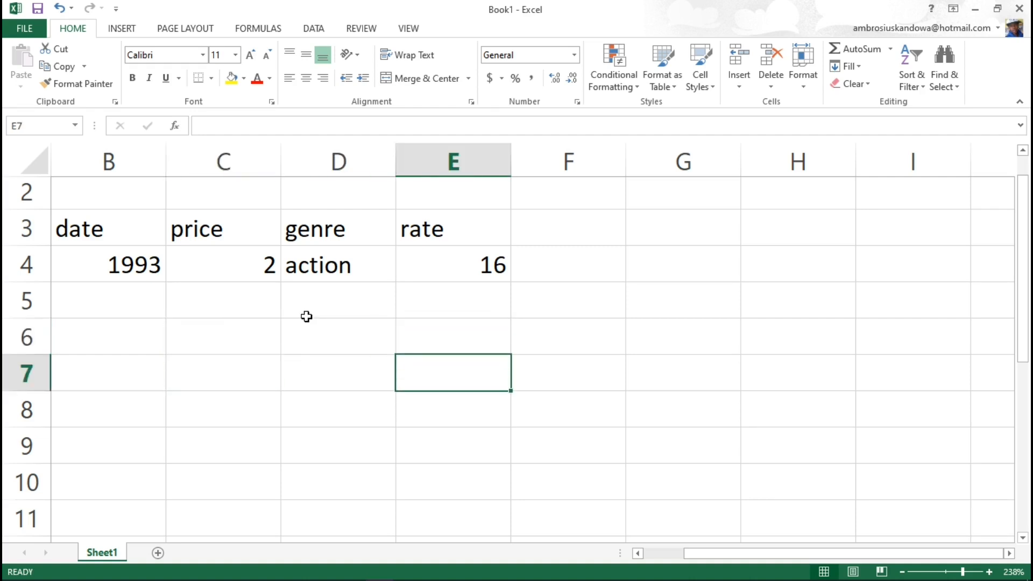
key("Left")
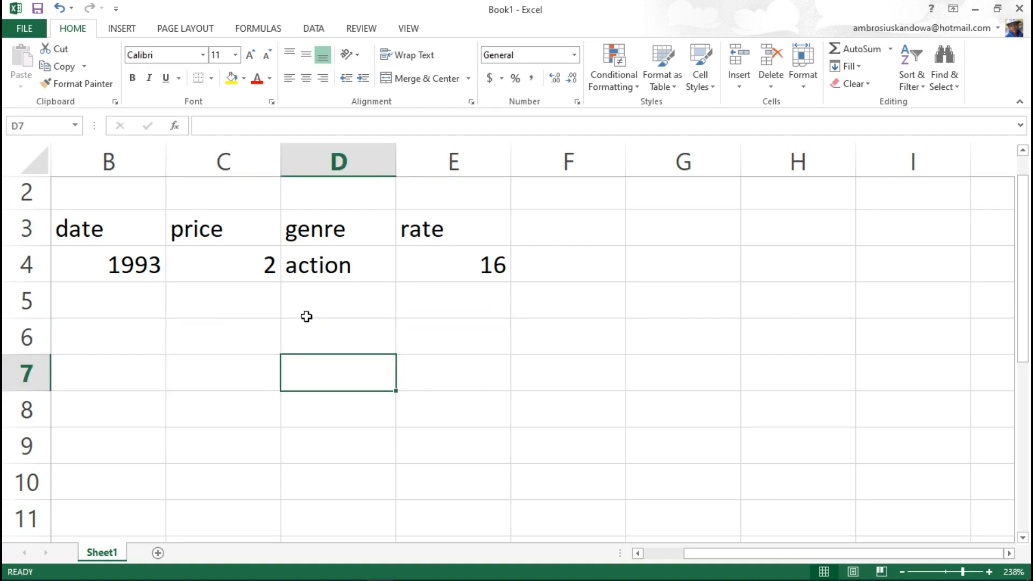
key("Down")
key("Down")
key("Down")
key("Down")
key("Down")
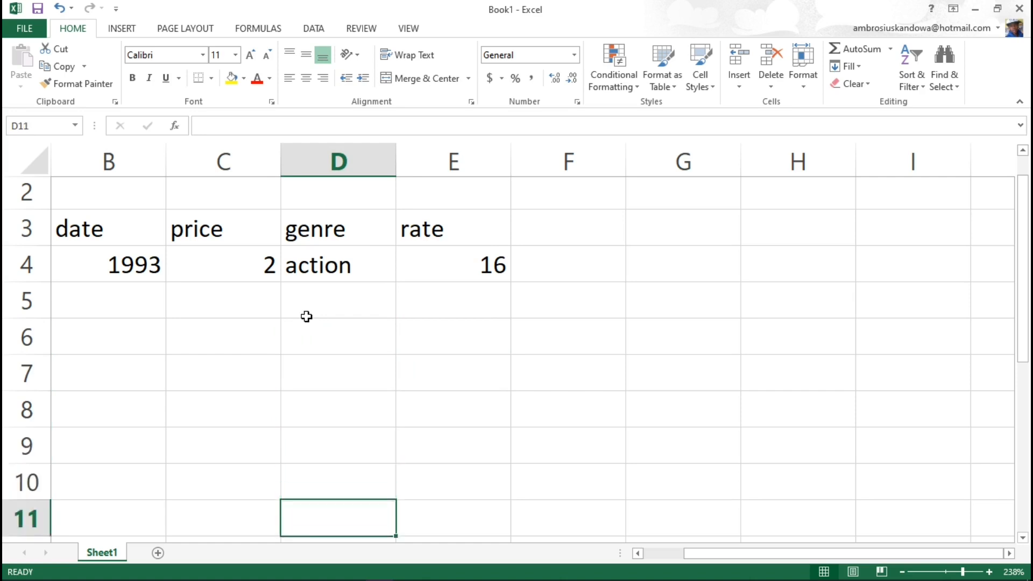
key("Up")
key("Up")
key("Up")
key("Up")
key("Up")
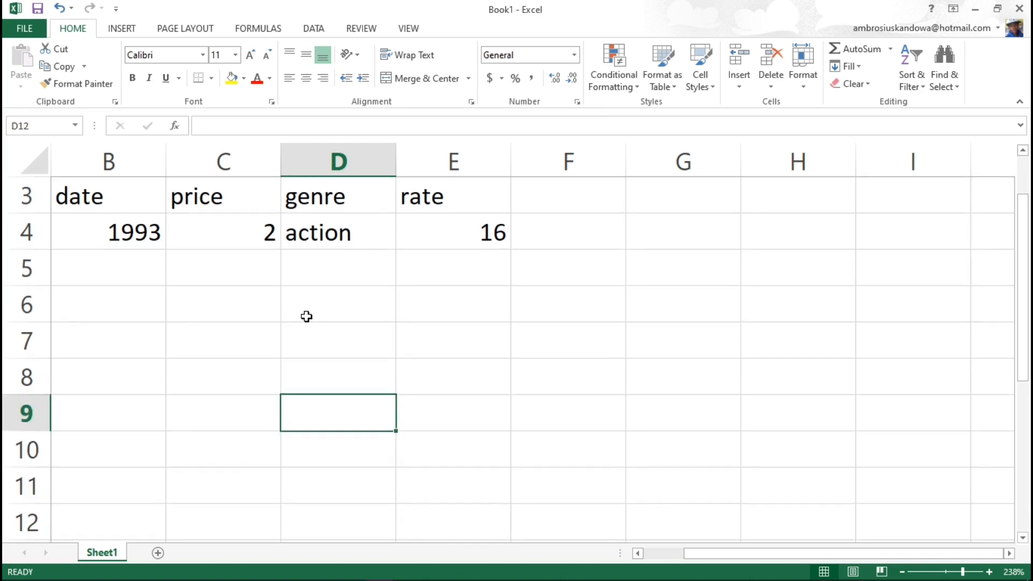
- Move the active cell across row 7 to I7 and back to D7
key("Right")
key("Right")
key("Right")
key("Right")
key("Right")
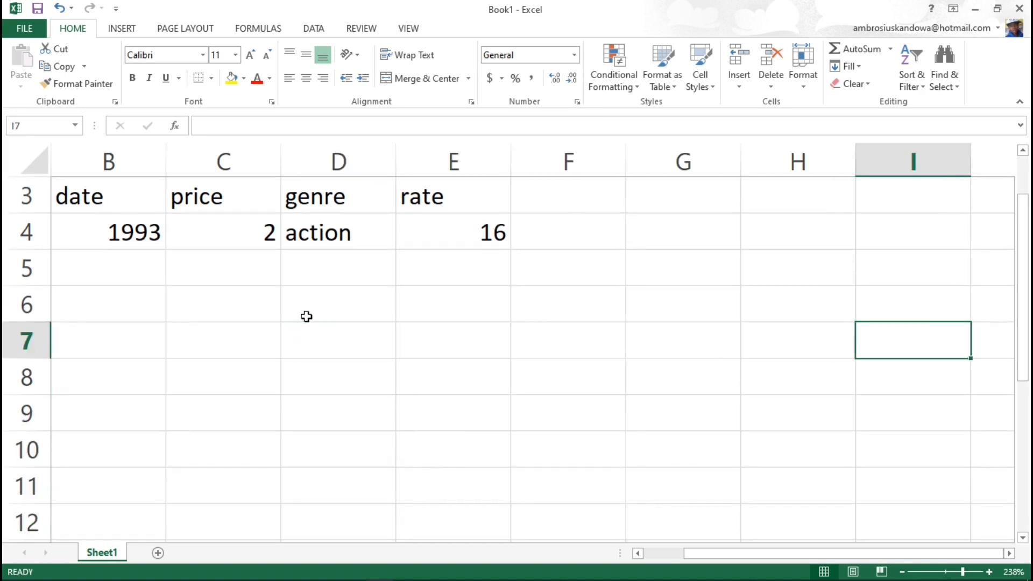
key("Left")
key("Left")
key("Left")
key("Left")
key("Left")
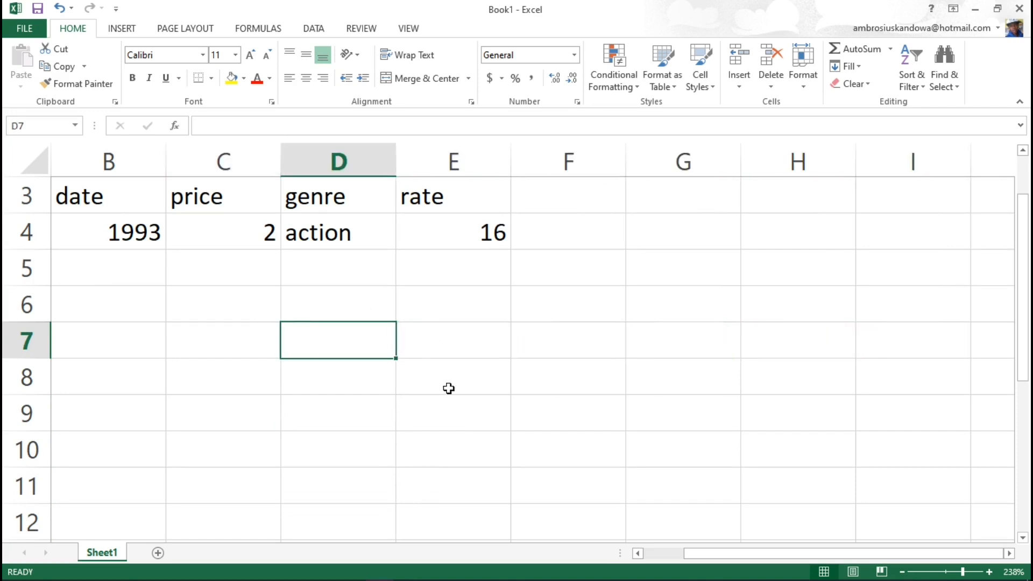
- Step the active cell around the empty cells between rows 6 and 9, through F6 and D8 to C9
key("Left")
key("Up")
key("Right")
key("Right")
key("Right")
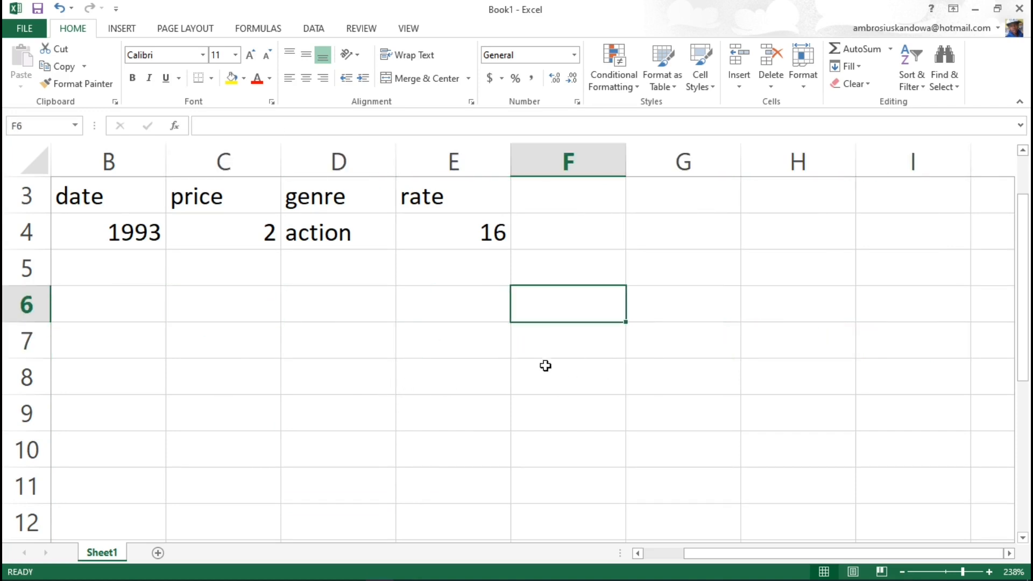
key("Down")
key("Down")
key("Left")
key("Left")
key("Left")
key("Left")
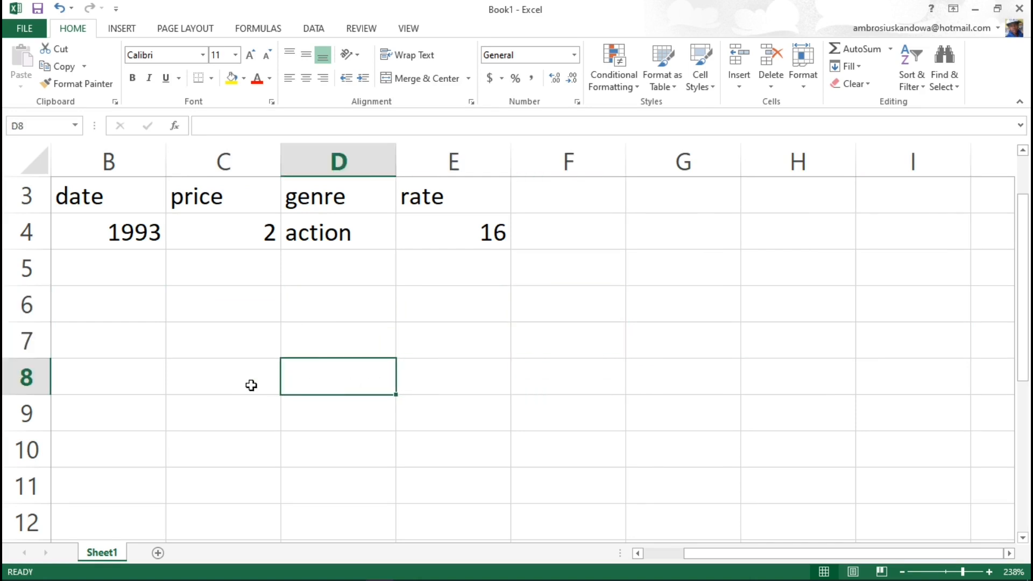
key("Down")
key("Right")
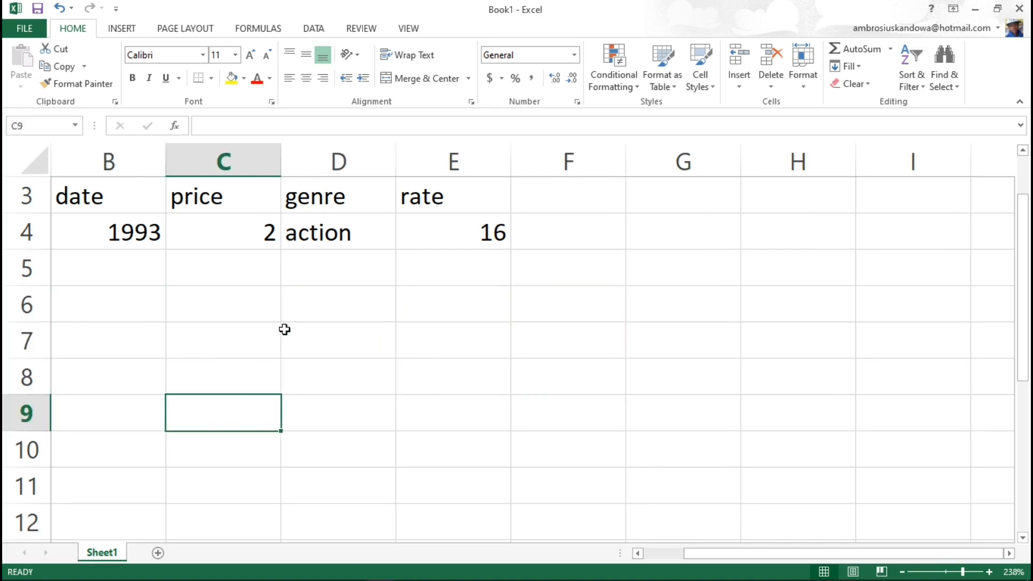
- Enter the movie name "Think like a Man" in cell A5
scroll(203, 335, "up", 1)
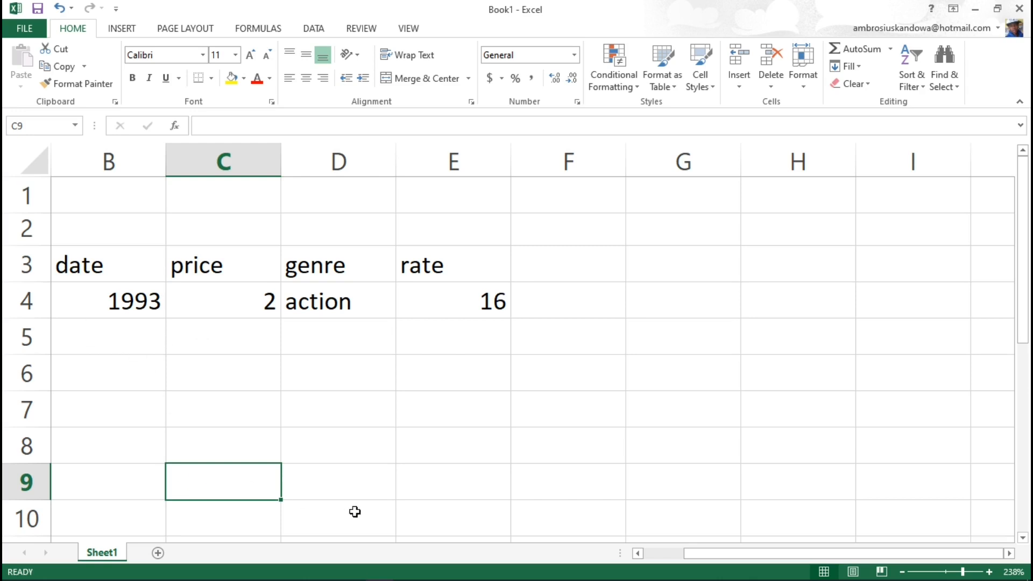
left_click_drag(726, 562, 692, 559)
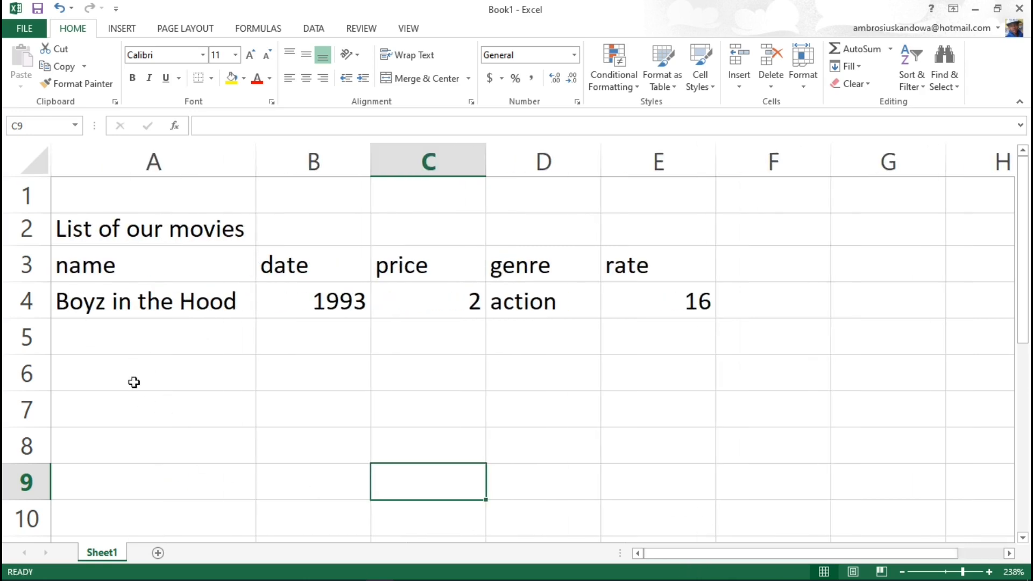
left_click(80, 346)
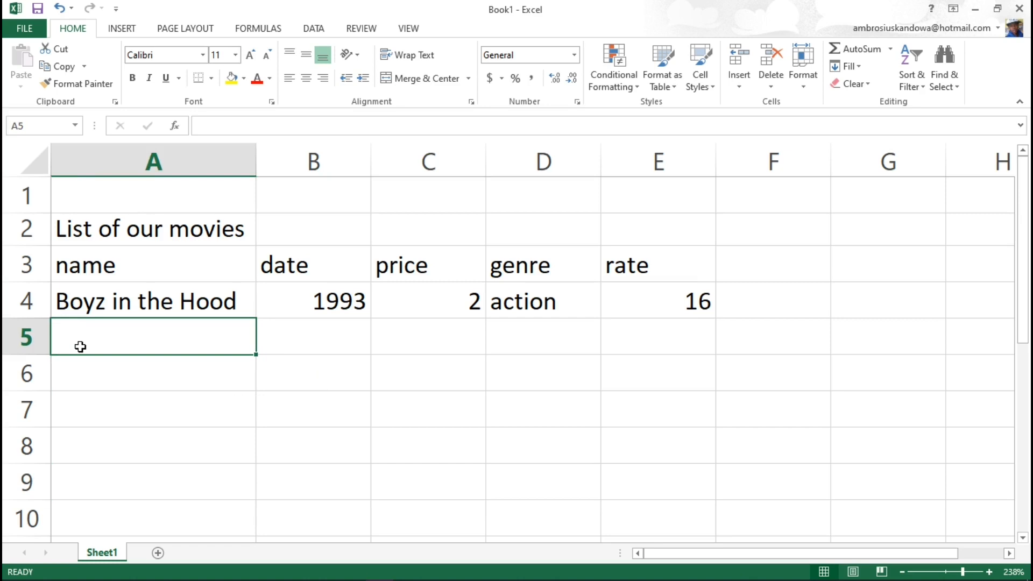
type("Th")
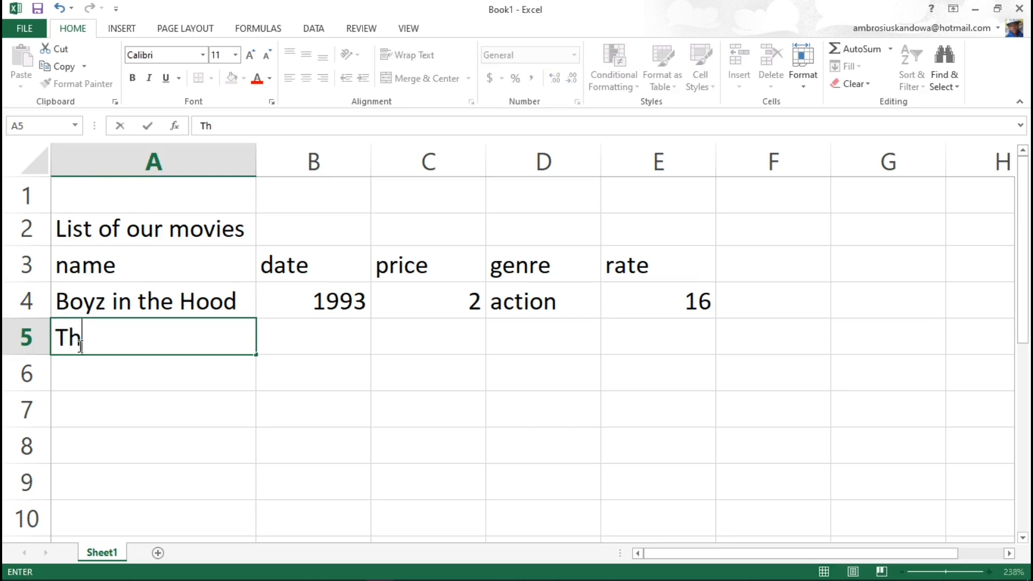
type("ink lik")
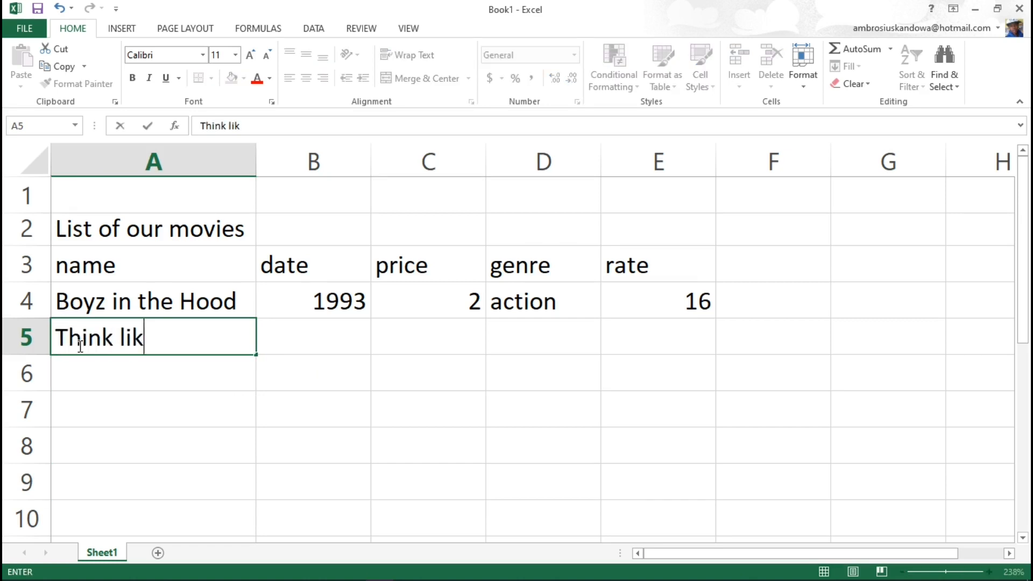
type("e a Ma")
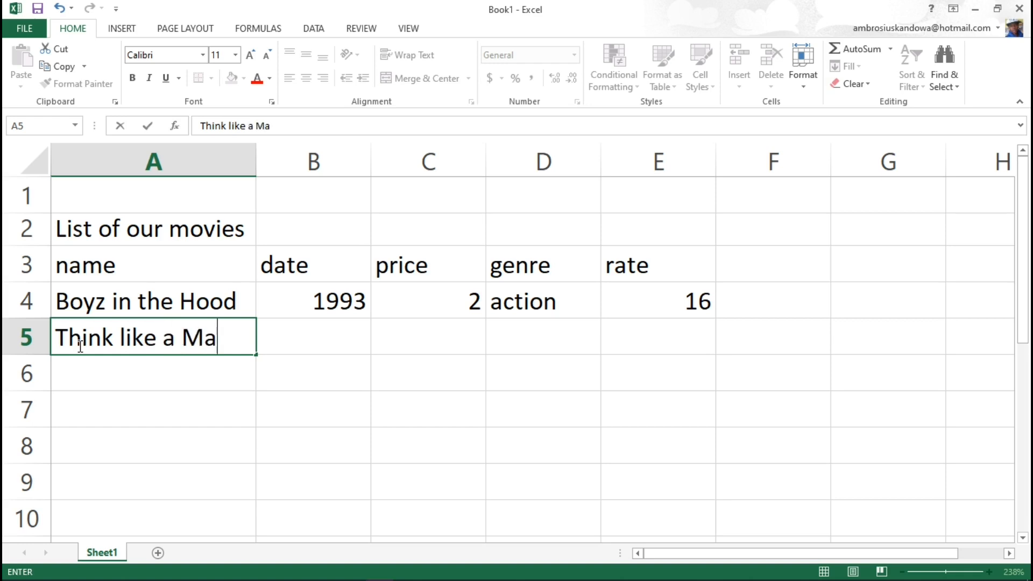
type("n")
- Fill in the rest of row 5 with date 2011, price 5, genre romantic and rate 16
left_click(324, 335)
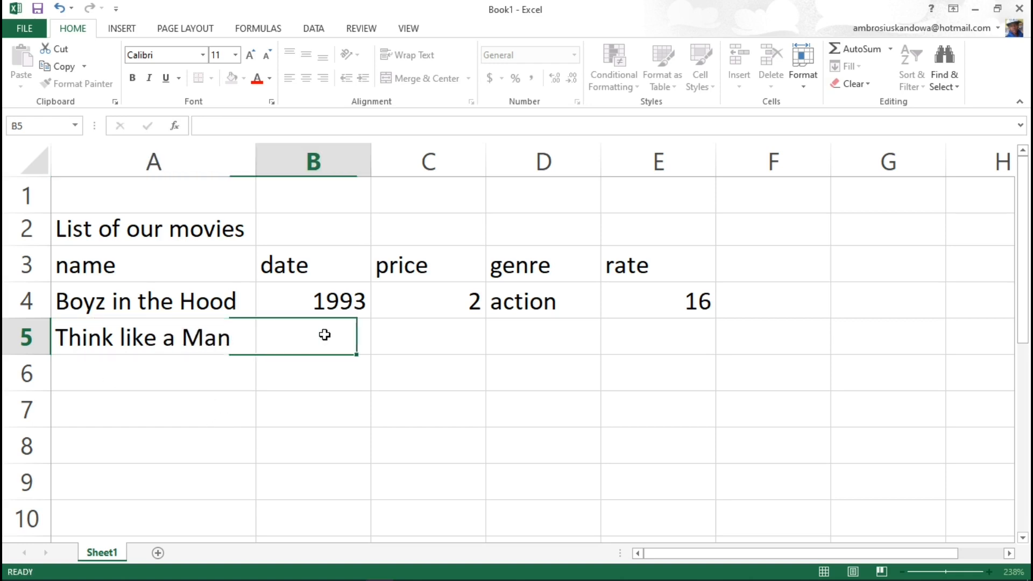
type("2011")
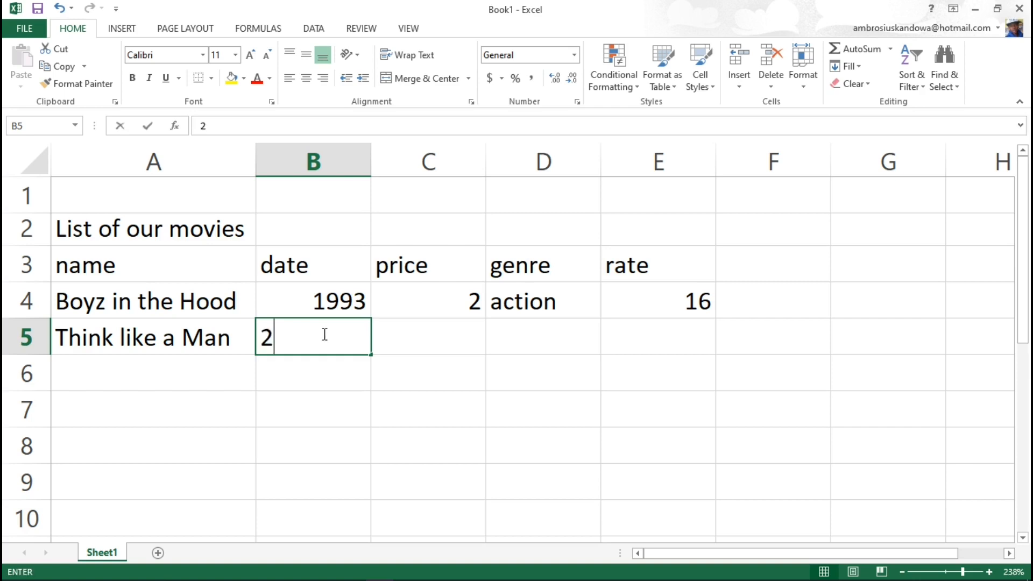
left_click(436, 348)
type("5")
left_click(536, 335)
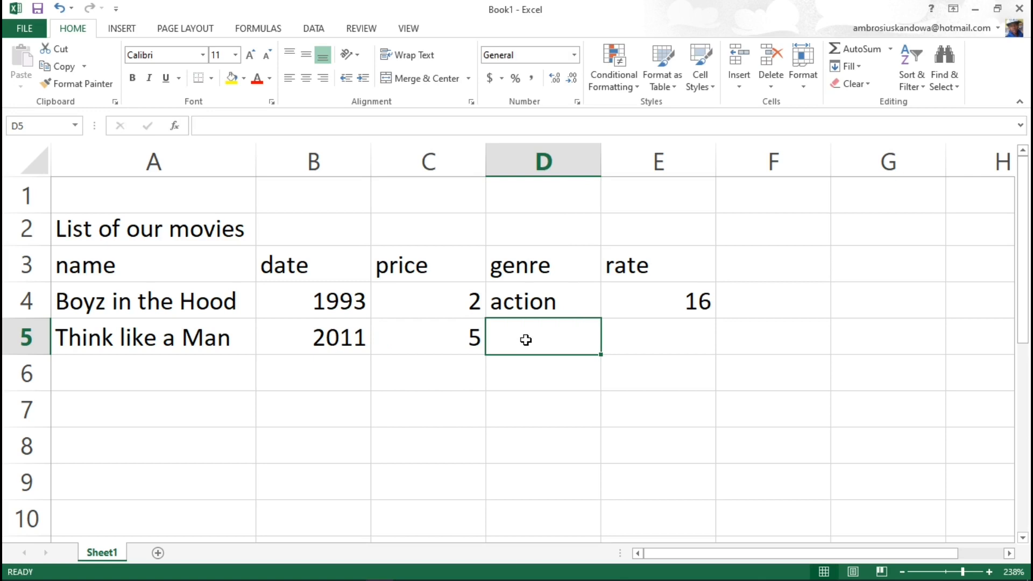
type("romantic")
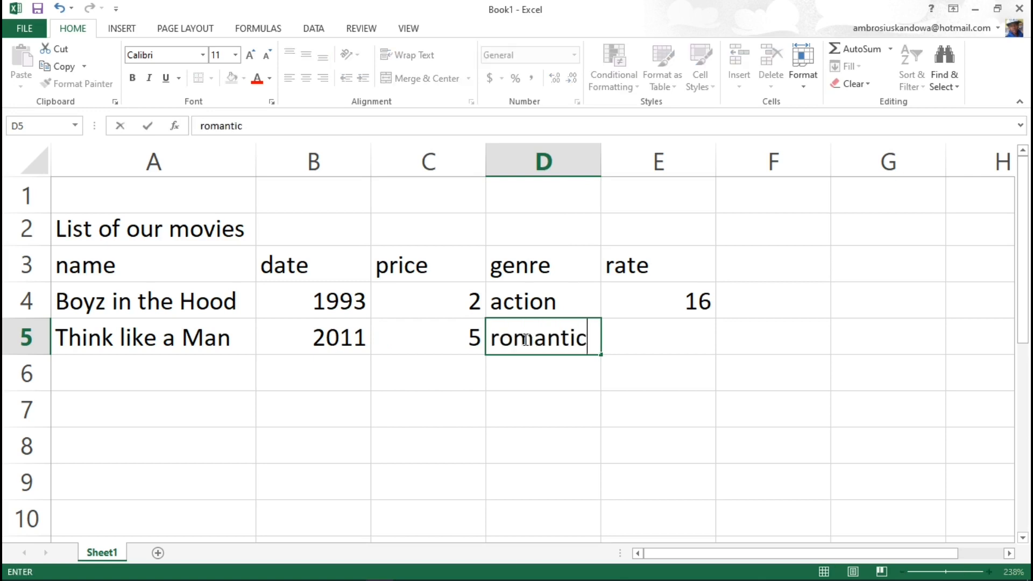
left_click(632, 335)
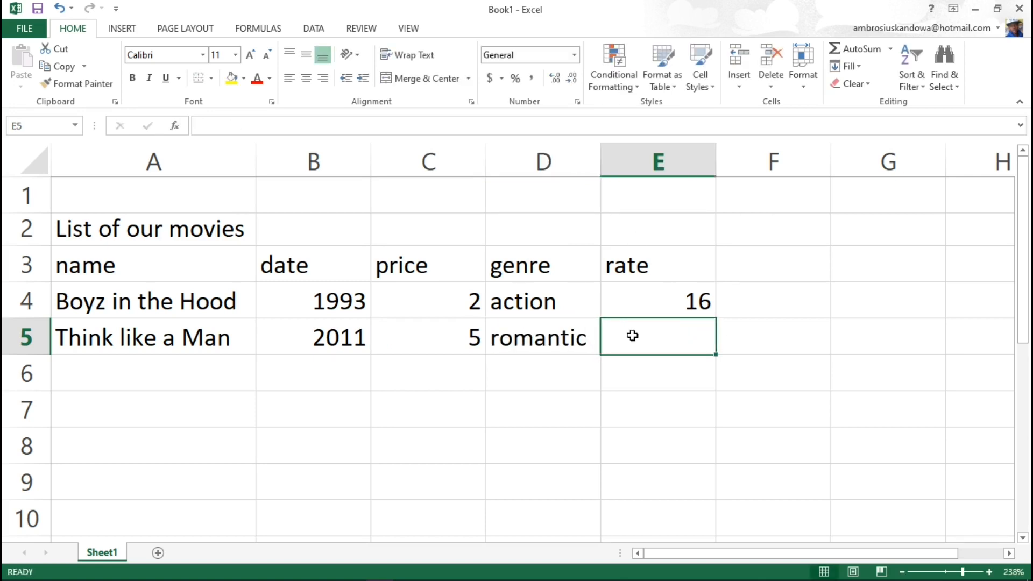
type("16")
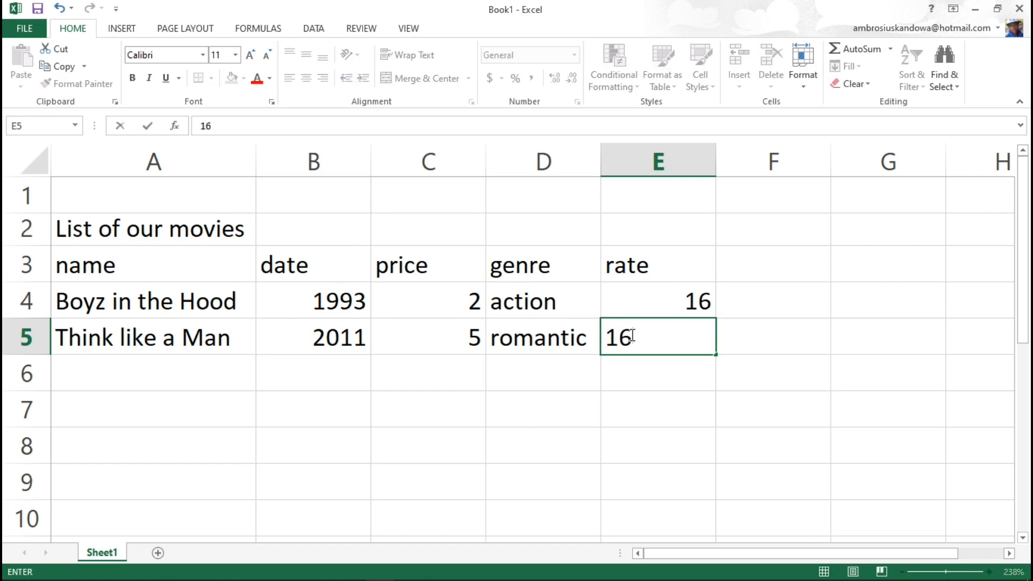
left_click(204, 386)
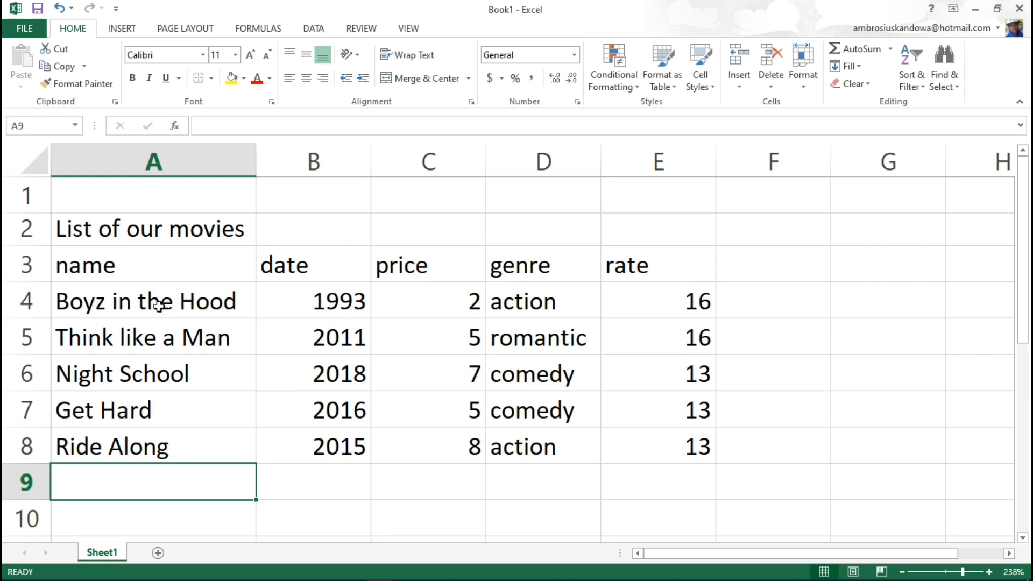
- Overwrite the movie name in A4 with "fgghgh", erase that text and undo the change
left_click(115, 304)
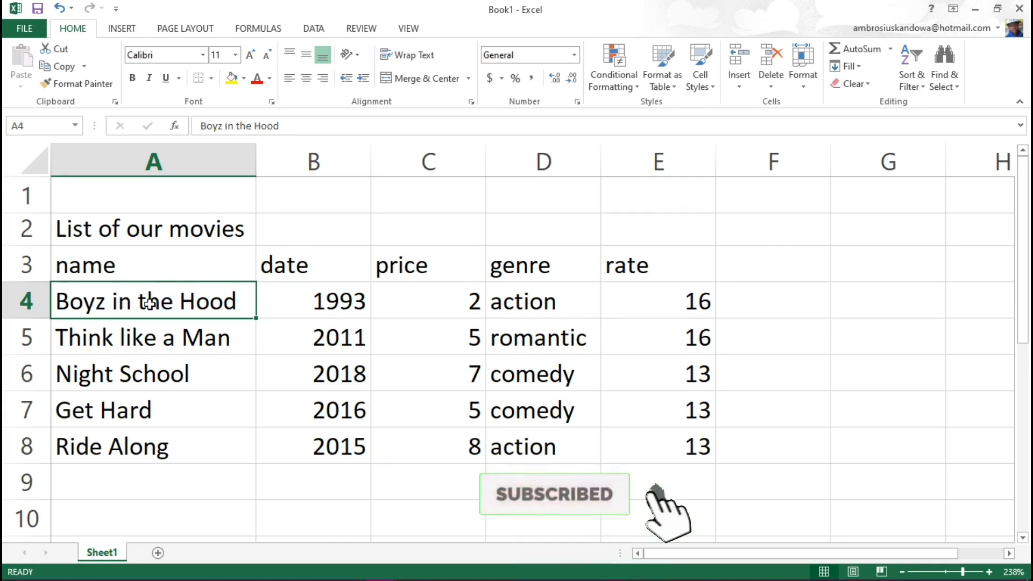
type("fgghgh")
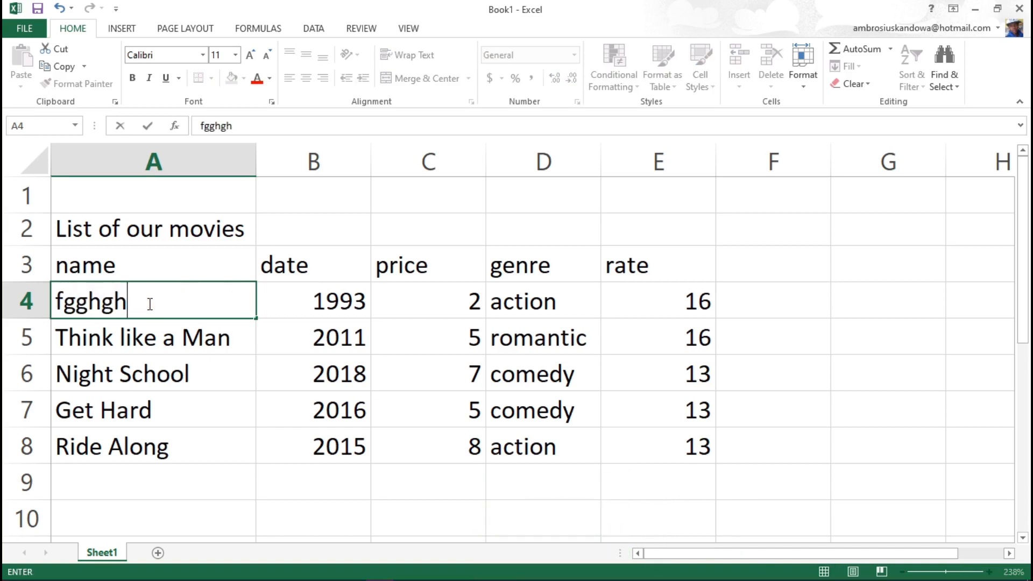
key("BackSpace")
key("BackSpace")
key("BackSpace")
key("BackSpace")
key("BackSpace")
key("BackSpace")
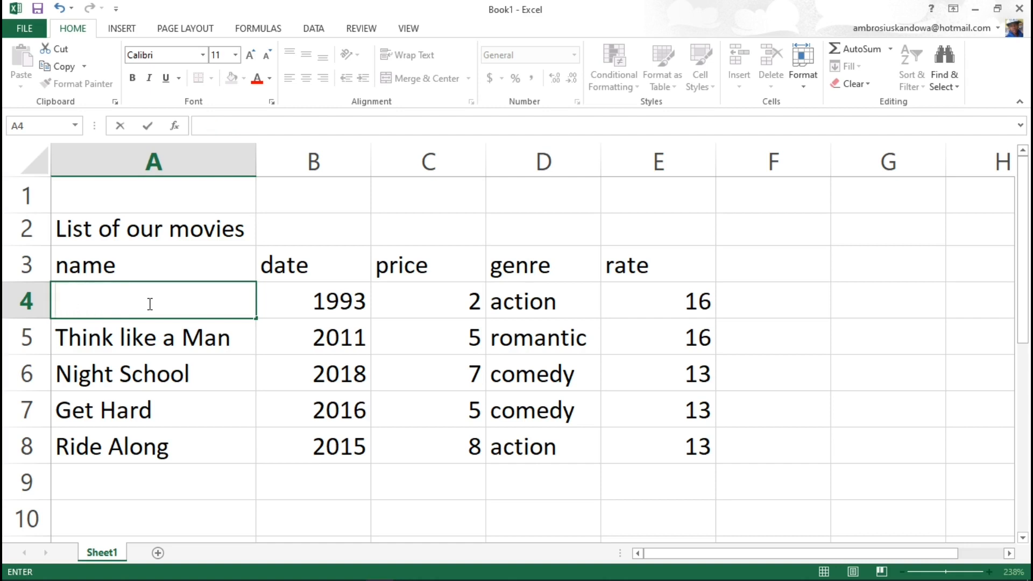
left_click(59, 8)
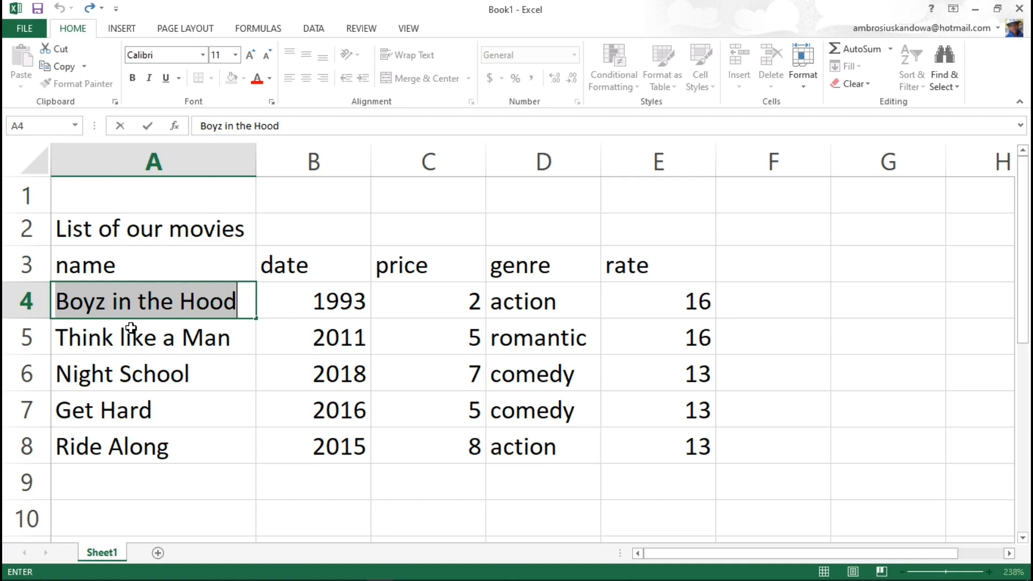
- Replace the name in A4 with "fggf", erase it and undo the replacement
type("fggf")
key("BackSpace")
key("BackSpace")
key("BackSpace")
key("BackSpace")
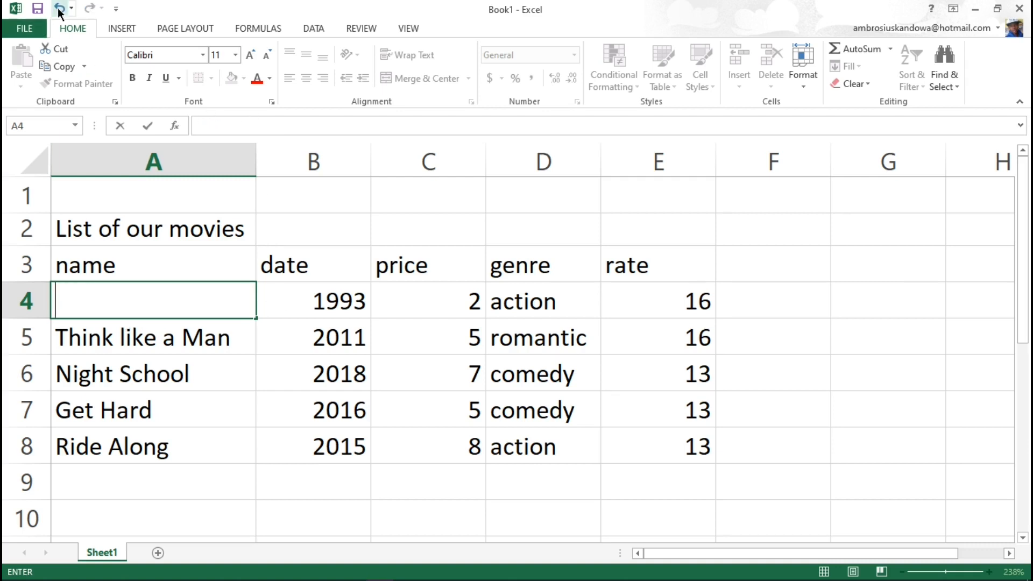
left_click(58, 9)
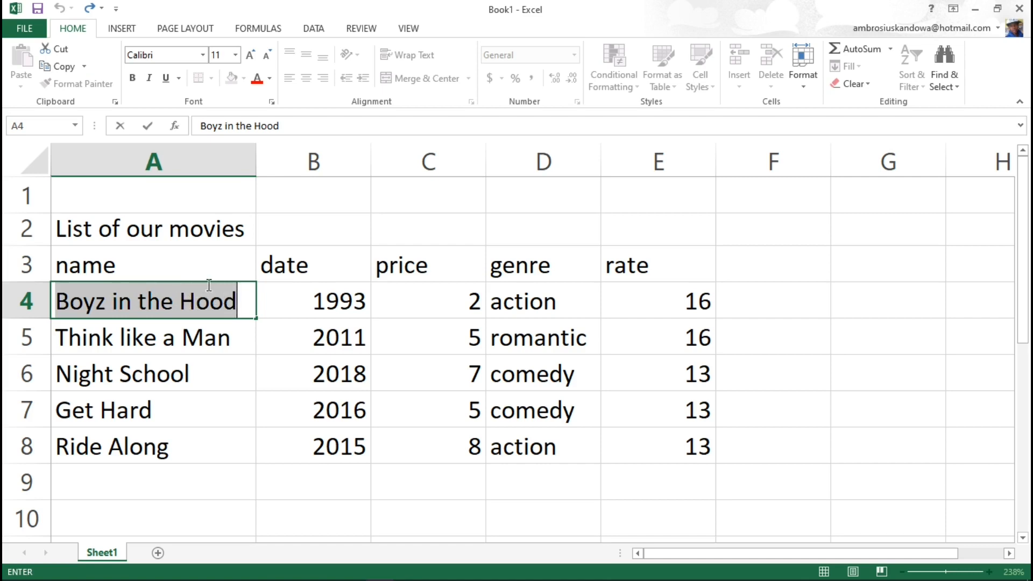
- Edit the text inside cell A4, inserting a "d" mid-name and deleting it again
left_click(103, 334)
left_click(112, 312)
double_click(148, 300)
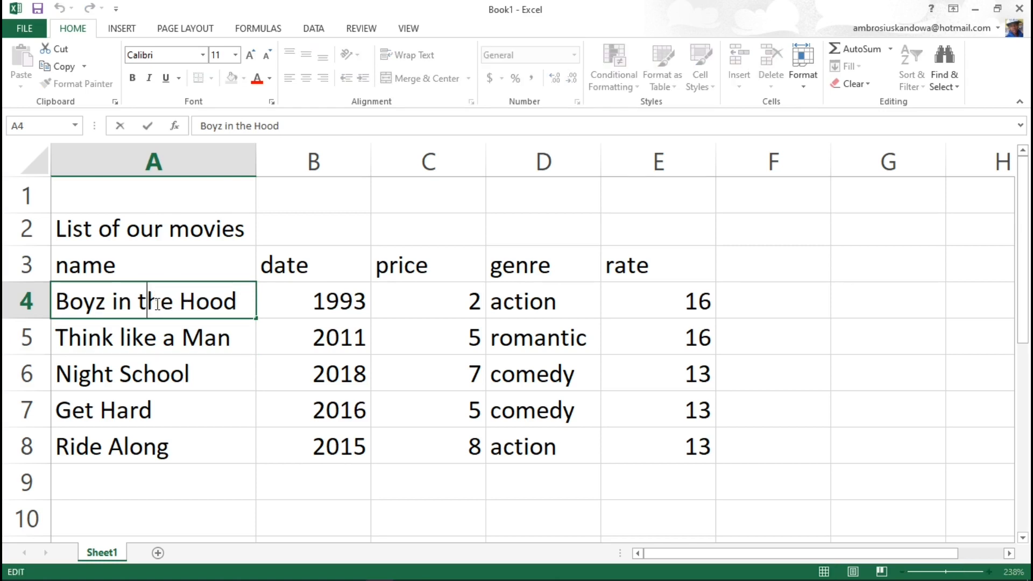
type("d")
key("BackSpace")
left_click(115, 337)
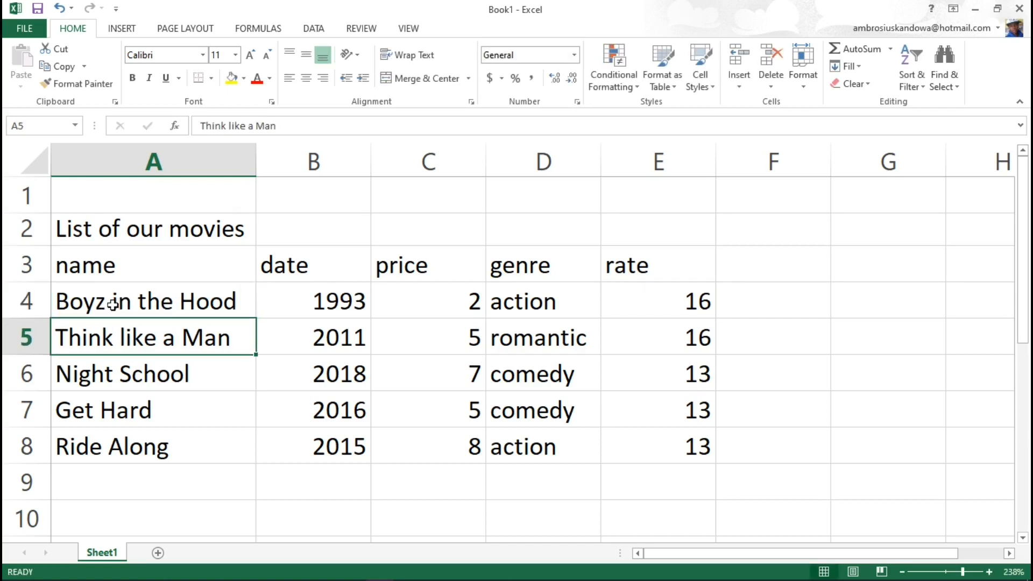
- Compare the contents of cells A4, A5 and A6 with what the formula bar shows for each
left_click(112, 305)
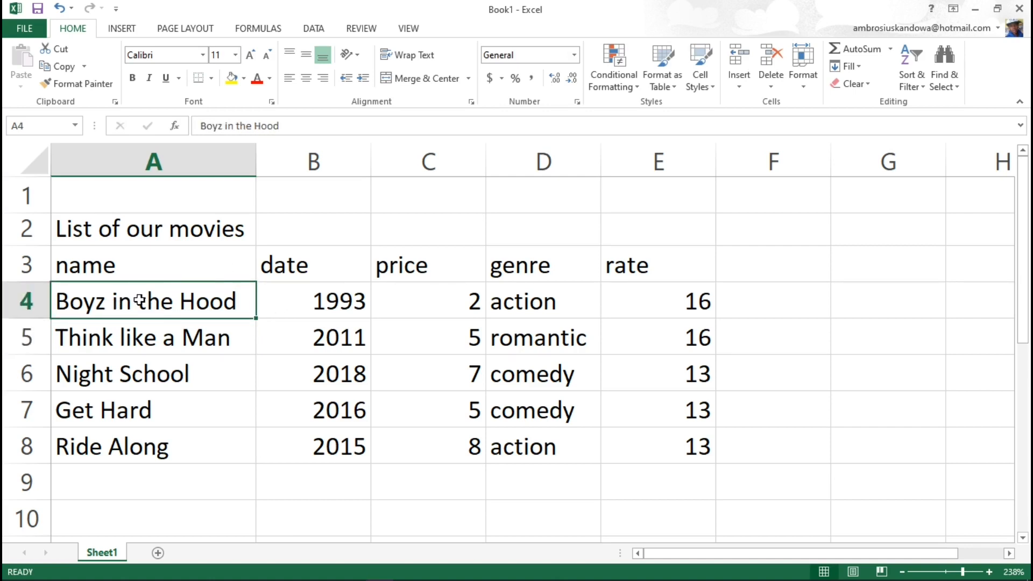
left_click(136, 338)
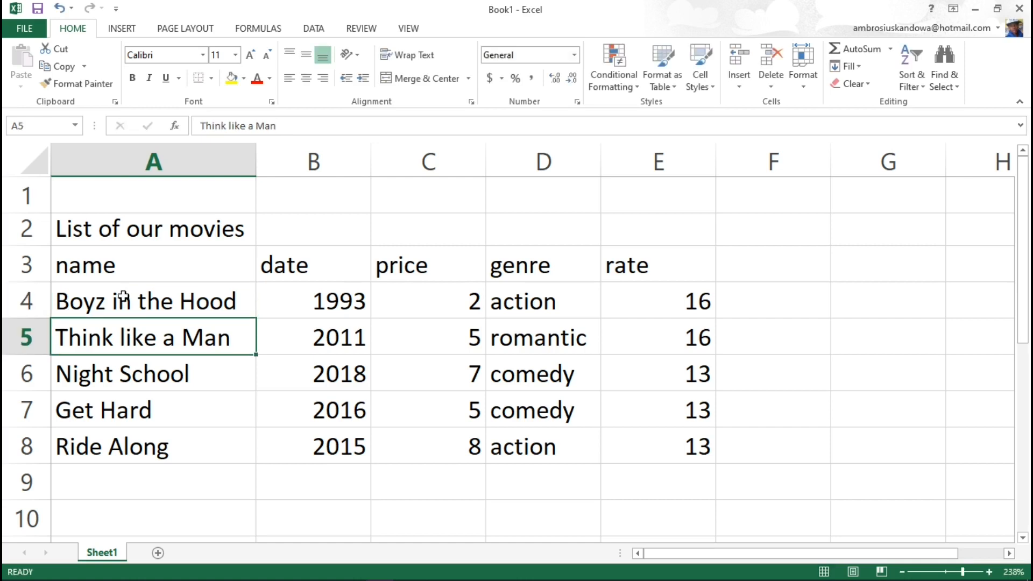
left_click(125, 303)
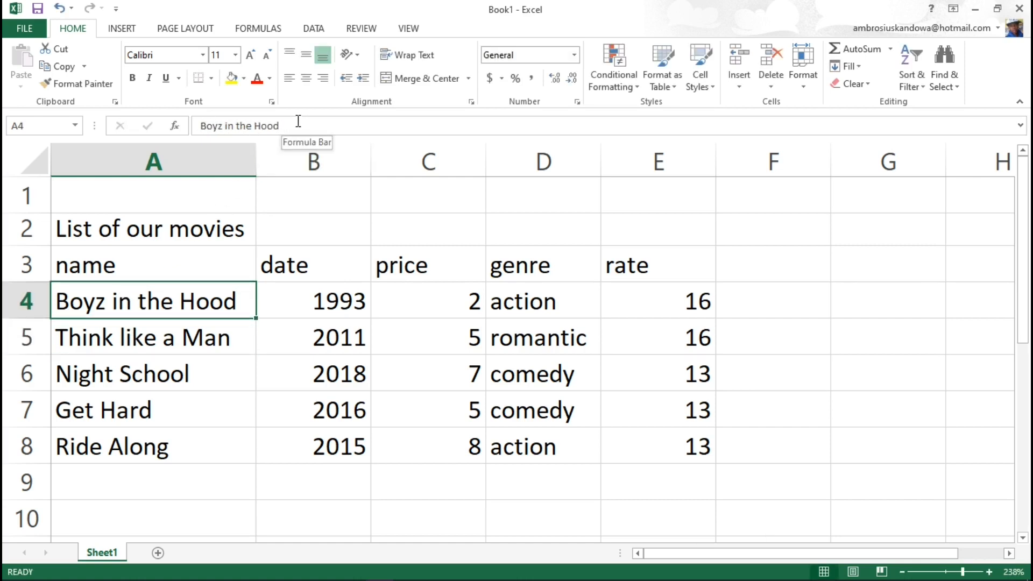
left_click(159, 336)
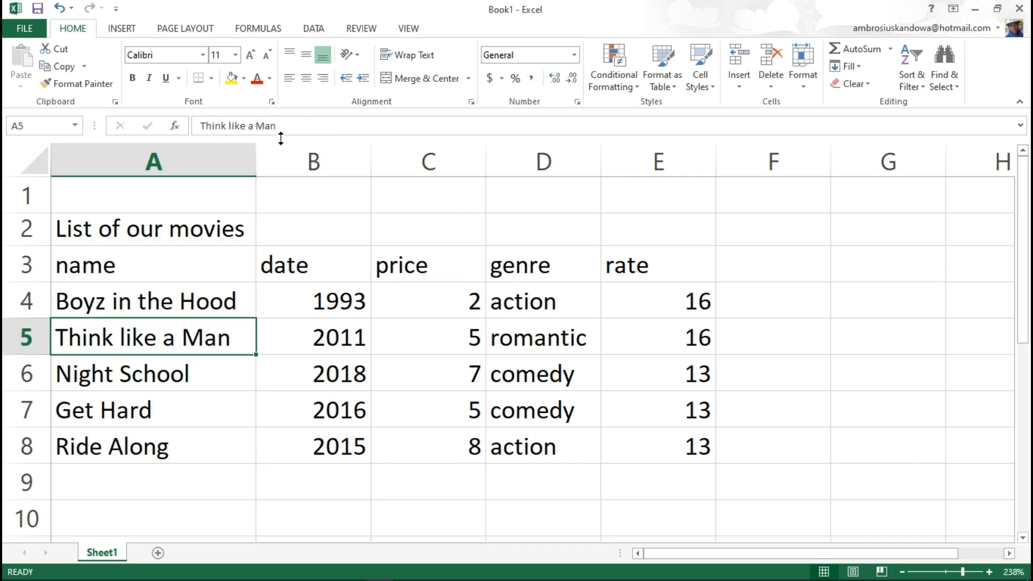
left_click(134, 375)
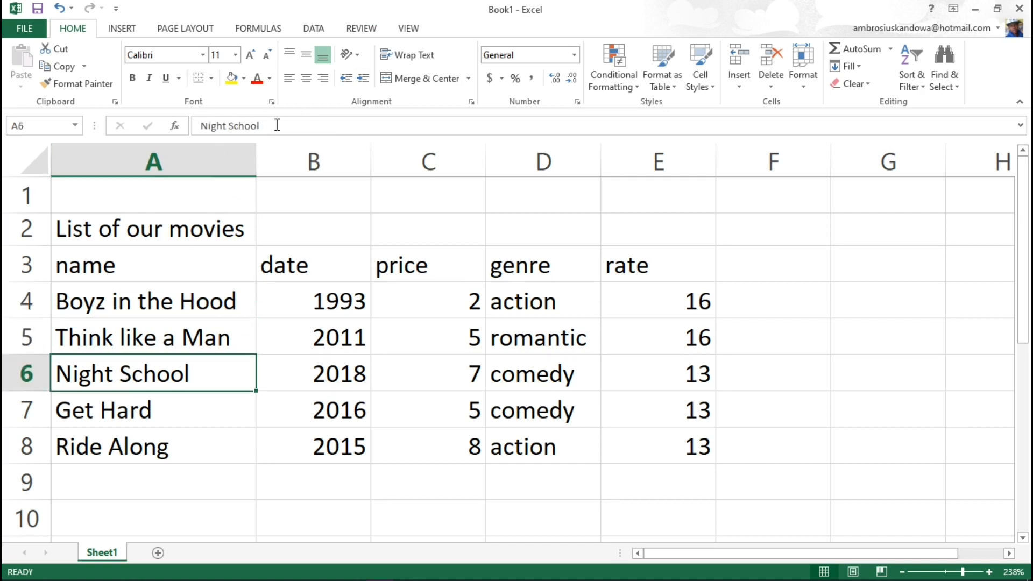
left_click(130, 317)
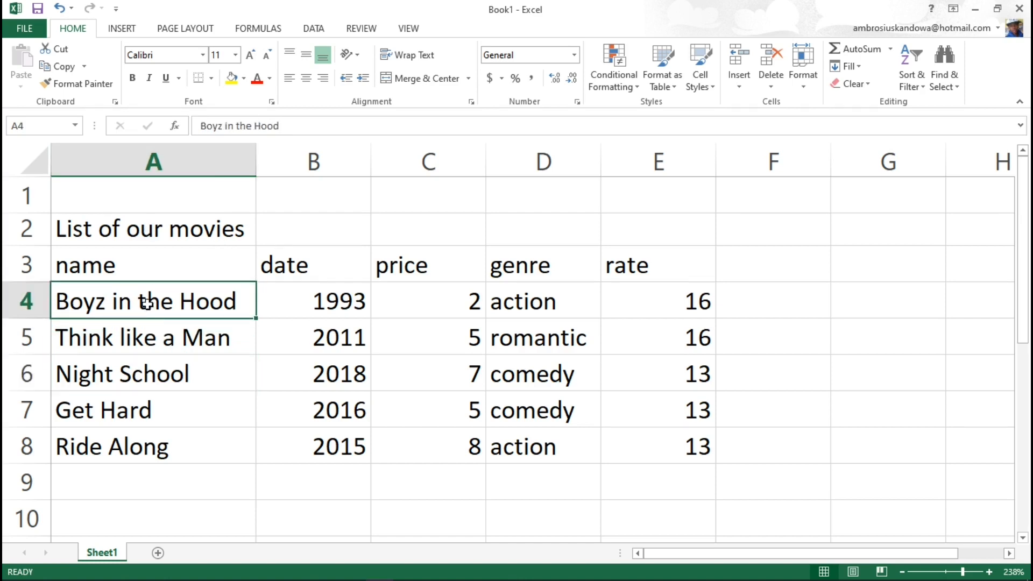
- Try editing the end of the movie name in A5 through the formula bar with the test letters "asd"
left_click(129, 339)
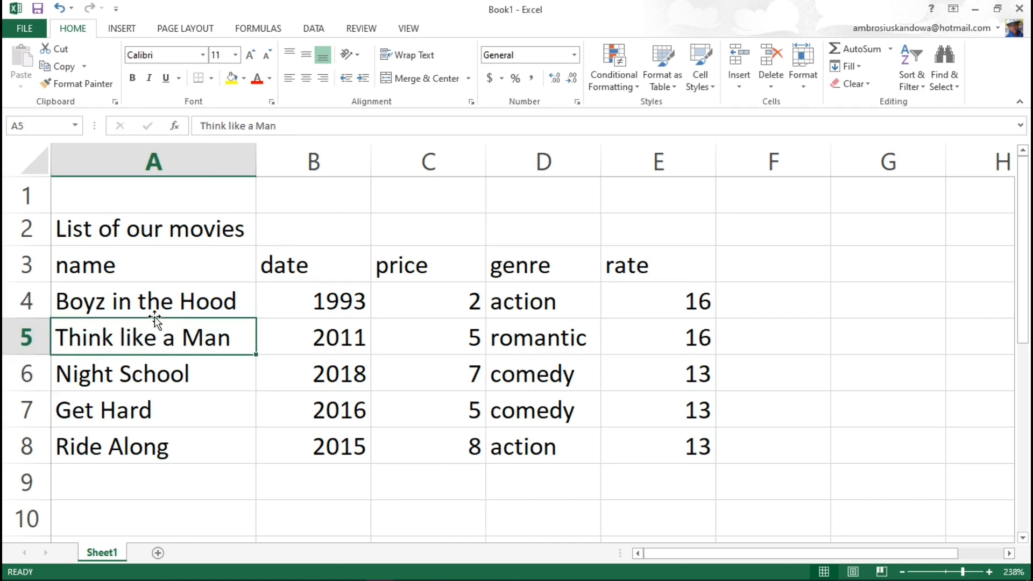
left_click(283, 125)
key("BackSpace")
type("asd")
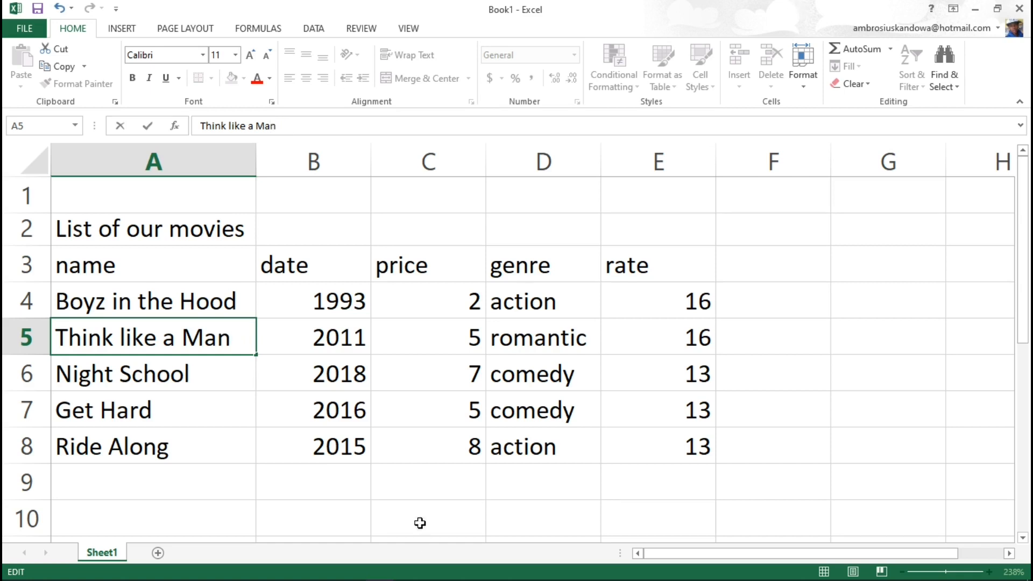
- Open the movie name in A4 for in-cell editing, then leave it for A5 without changing the text
double_click(147, 301)
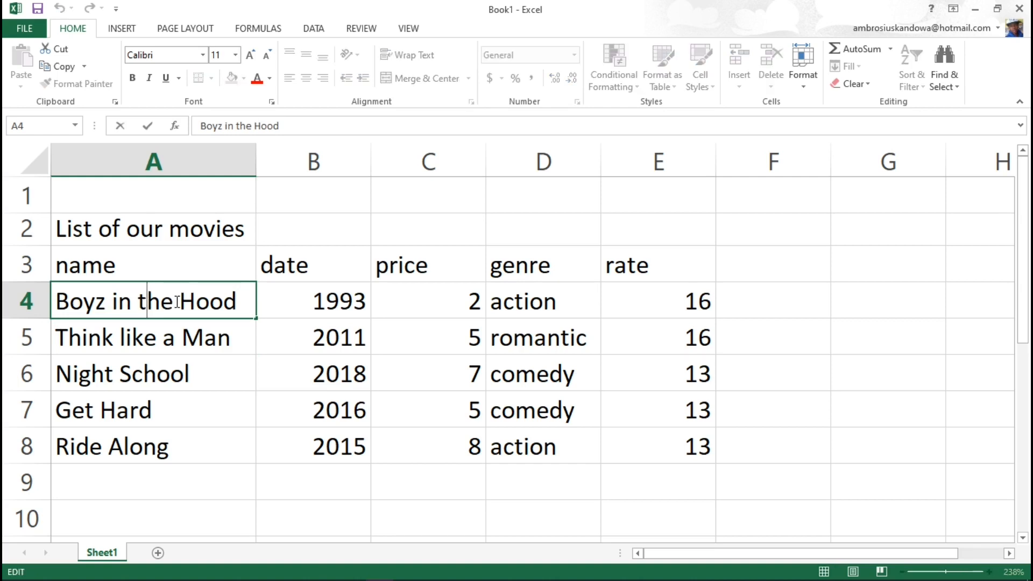
left_click(178, 302)
left_click(172, 340)
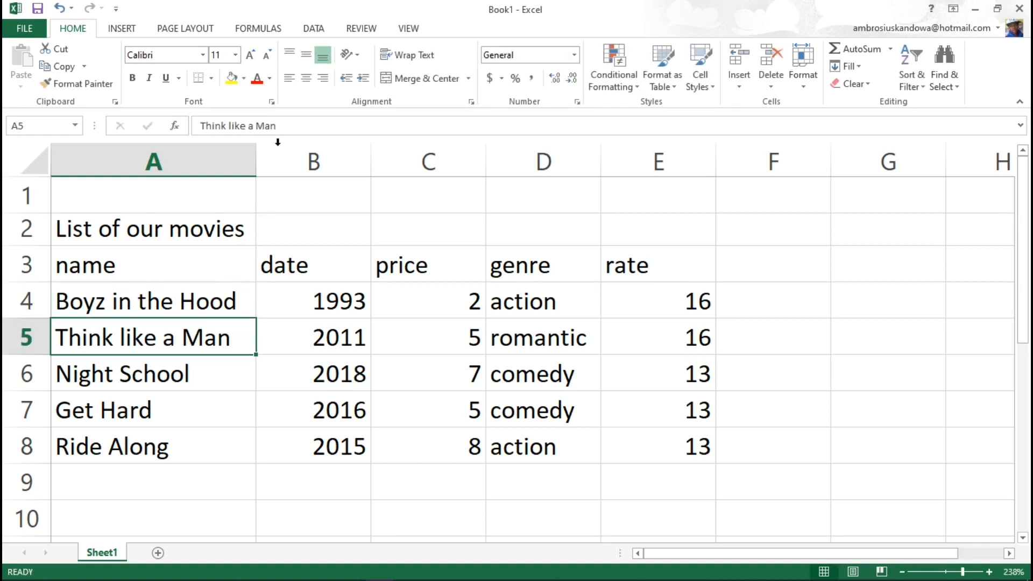
- Append "gh" to the movie name in A6 through the formula bar and delete it again
left_click(160, 374)
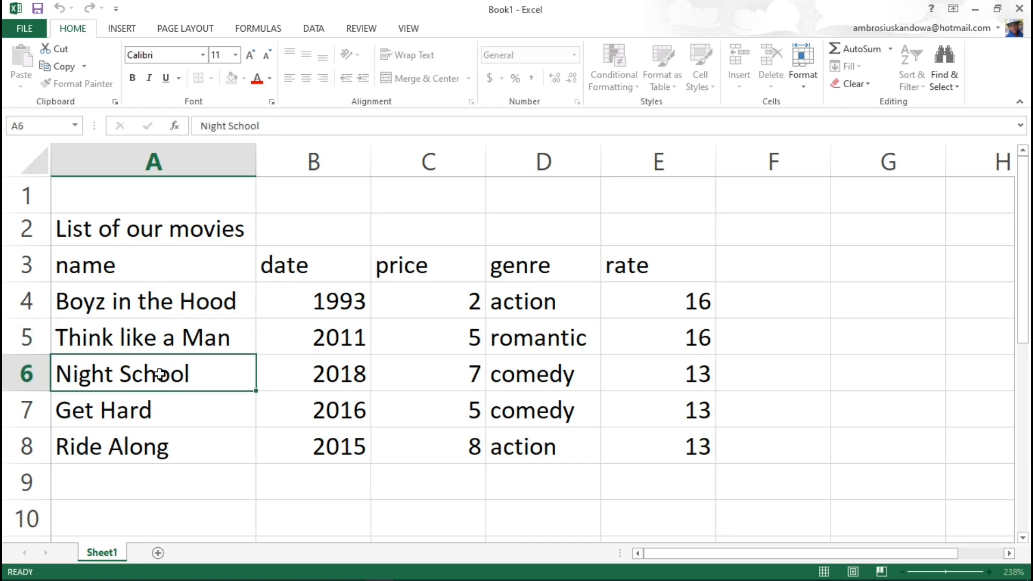
left_click(266, 126)
type("gh")
key("BackSpace")
key("BackSpace")
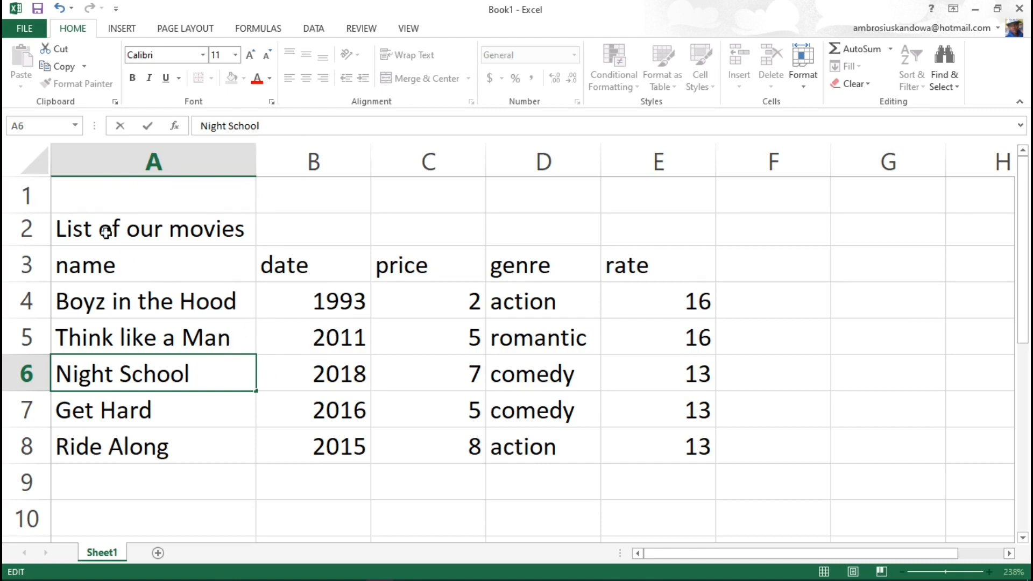
- Make the title "List of our movies" in A2 bold
left_click(83, 228)
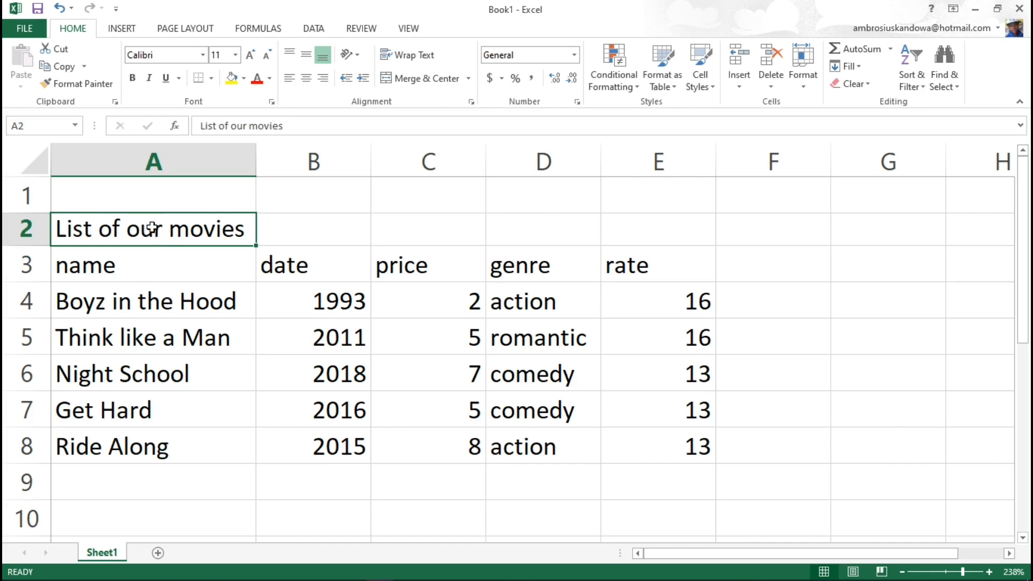
left_click(132, 78)
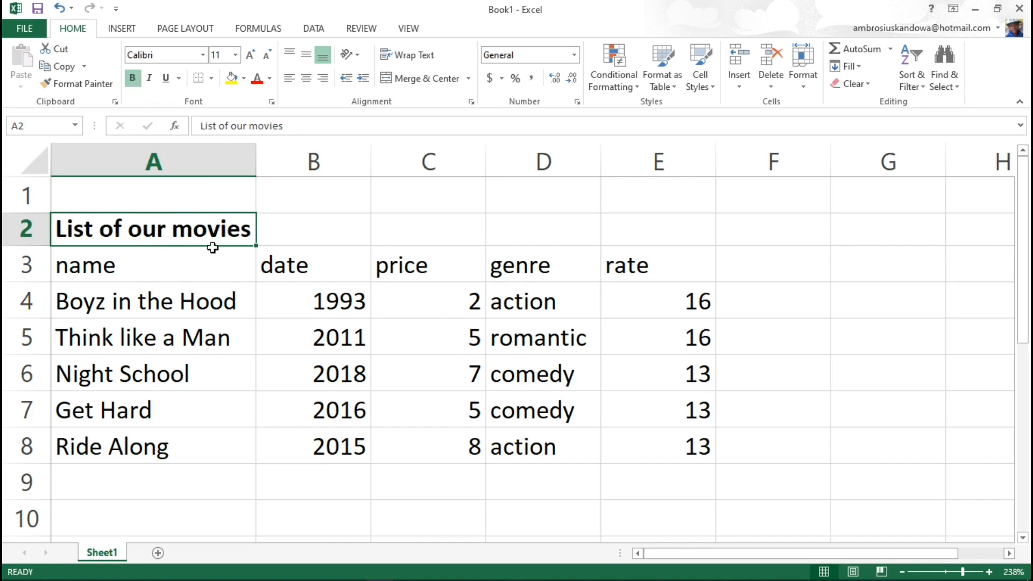
- Make the title in A2 italic, trying an underline on it and removing the underline again
left_click(153, 81)
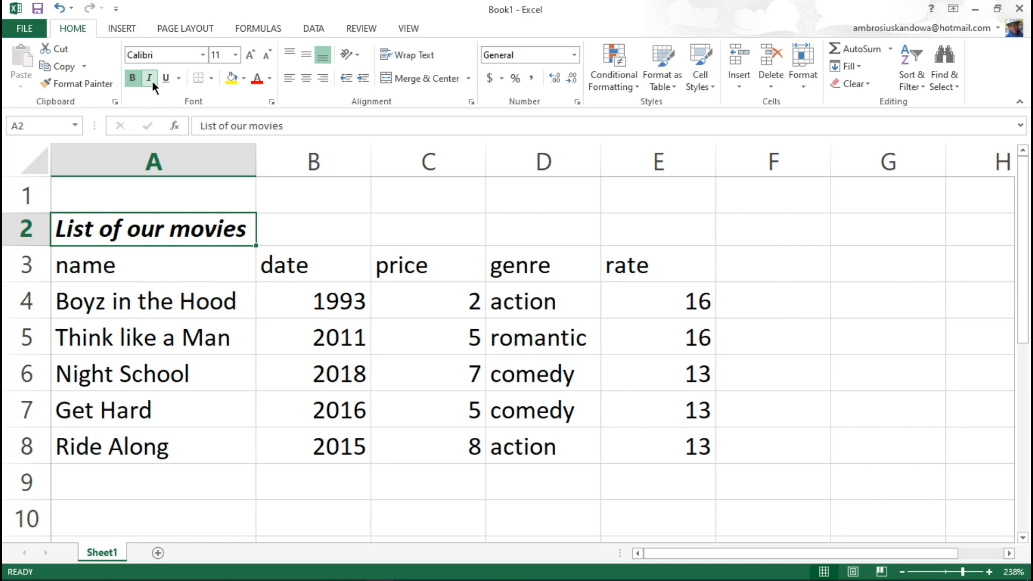
left_click(165, 79)
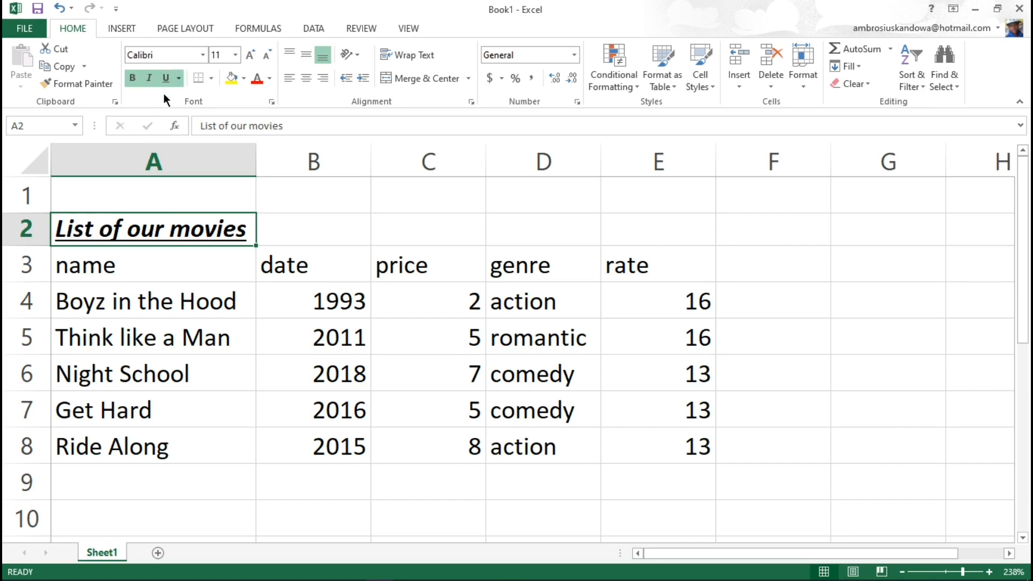
left_click(169, 78)
left_click(151, 79)
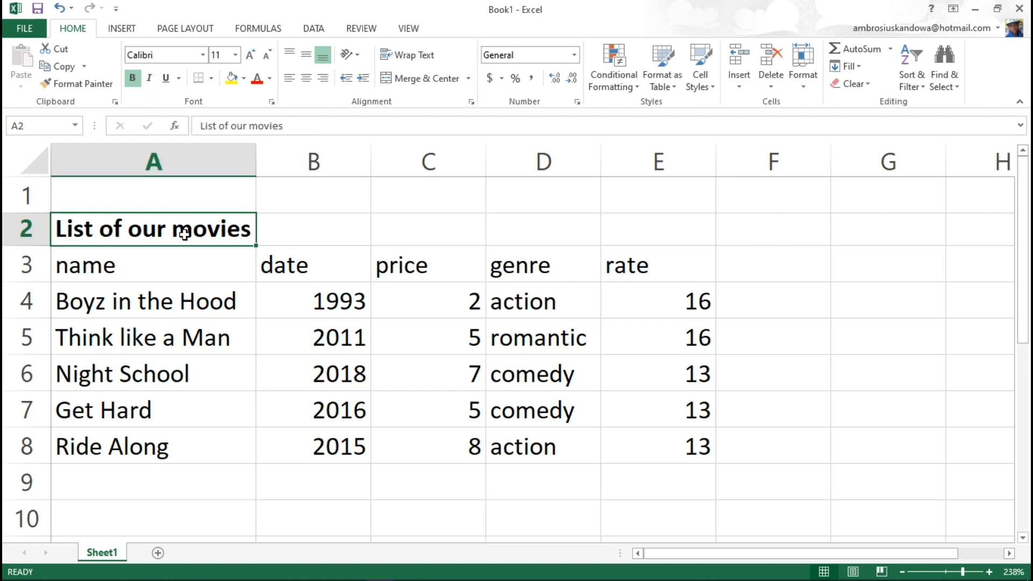
left_click(150, 80)
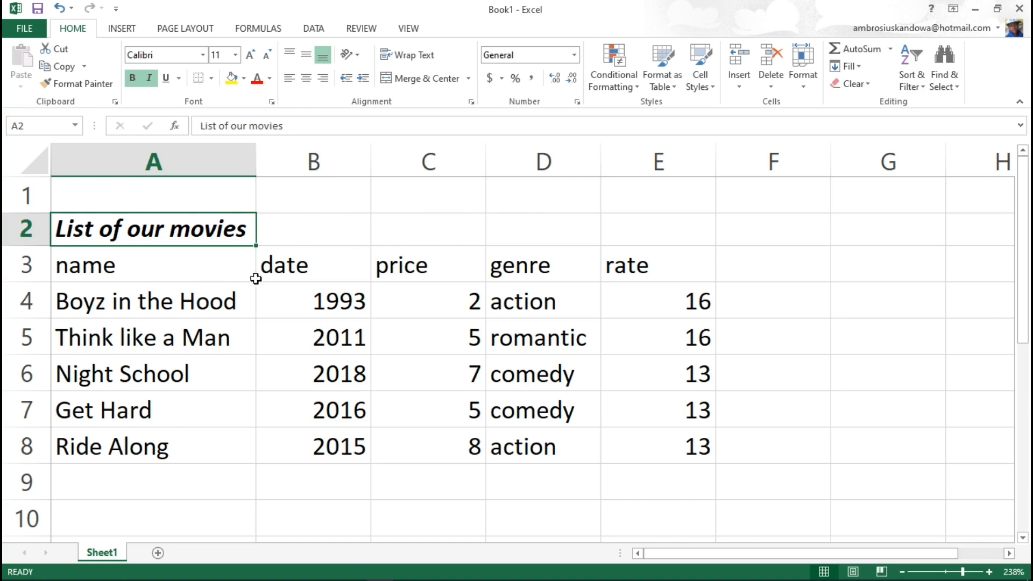
- Merge and center the title across A2:E2, and look at the other merge options without choosing one
left_click_drag(176, 219, 629, 228)
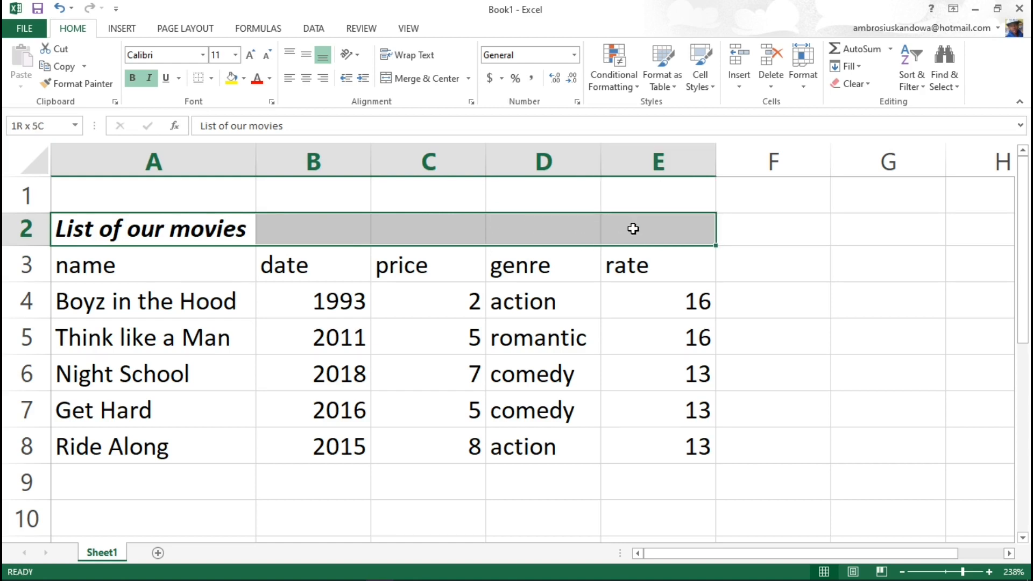
left_click_drag(633, 229, 634, 228)
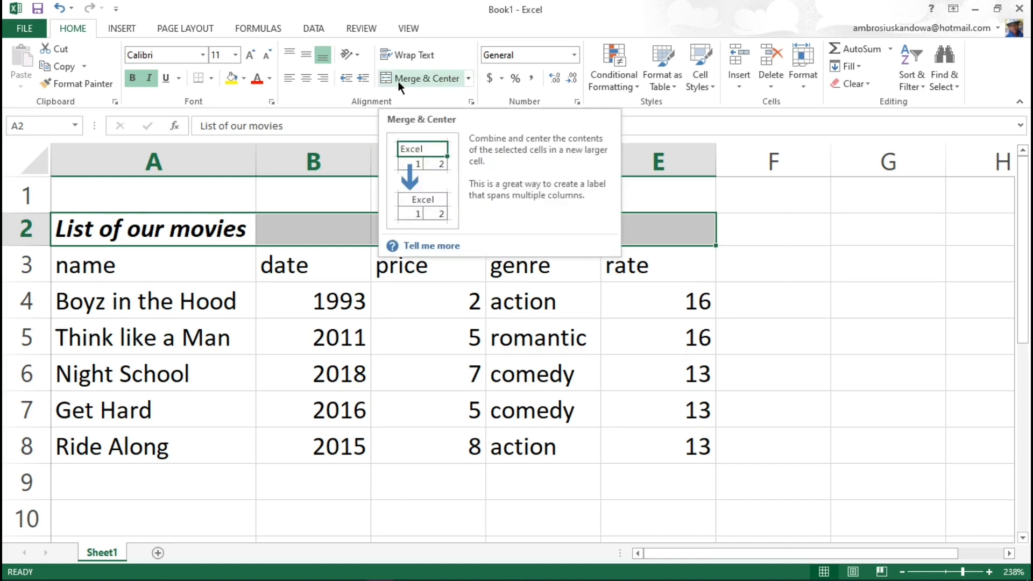
left_click(426, 77)
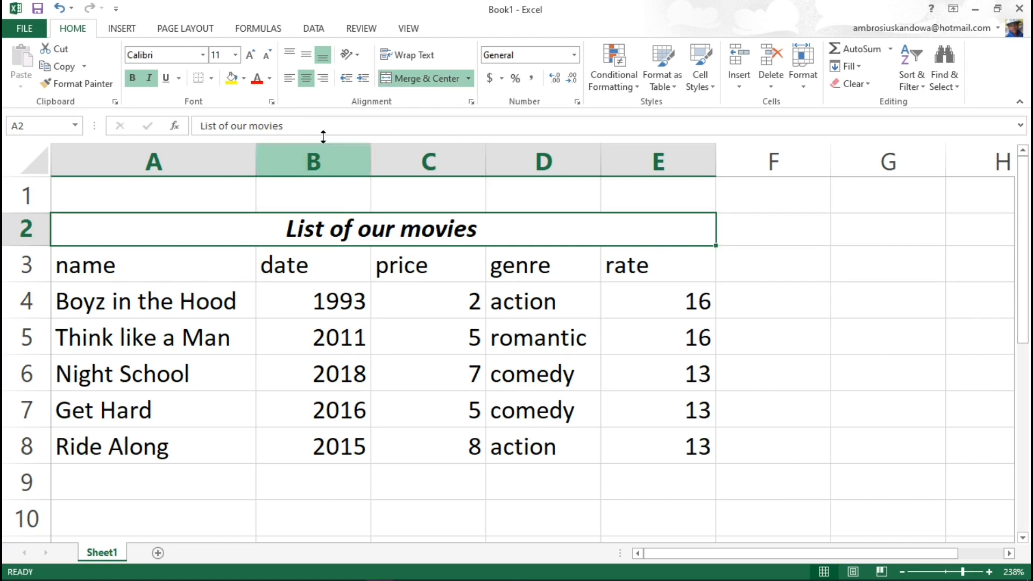
left_click(469, 79)
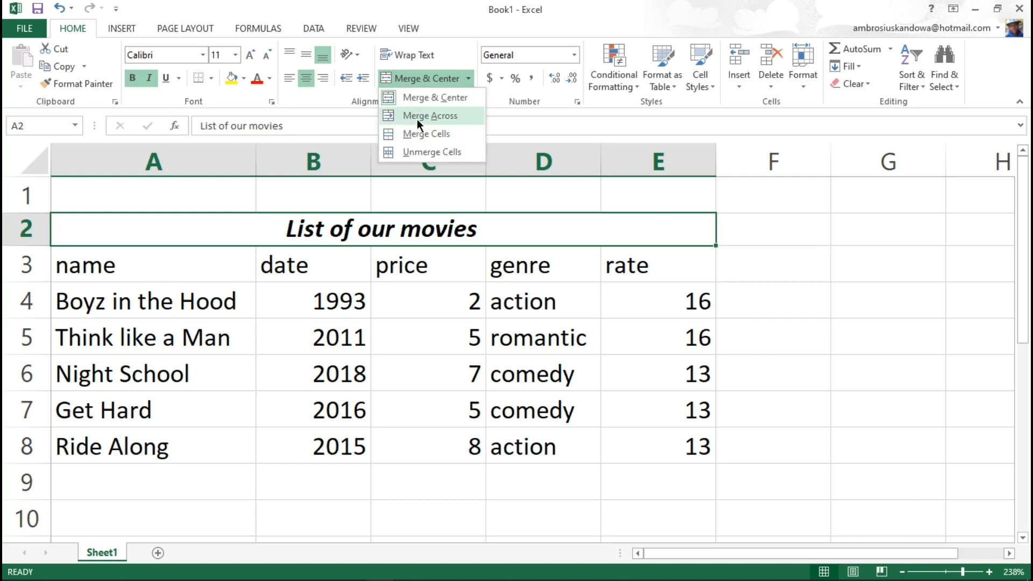
left_click(421, 3)
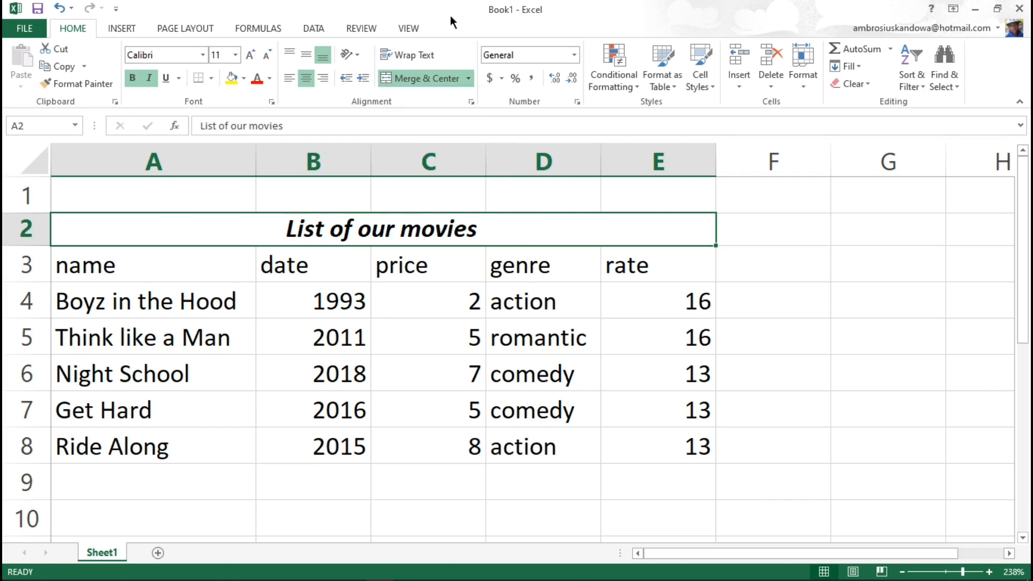
- Make the column headings in A3:E3 bold
left_click(25, 264)
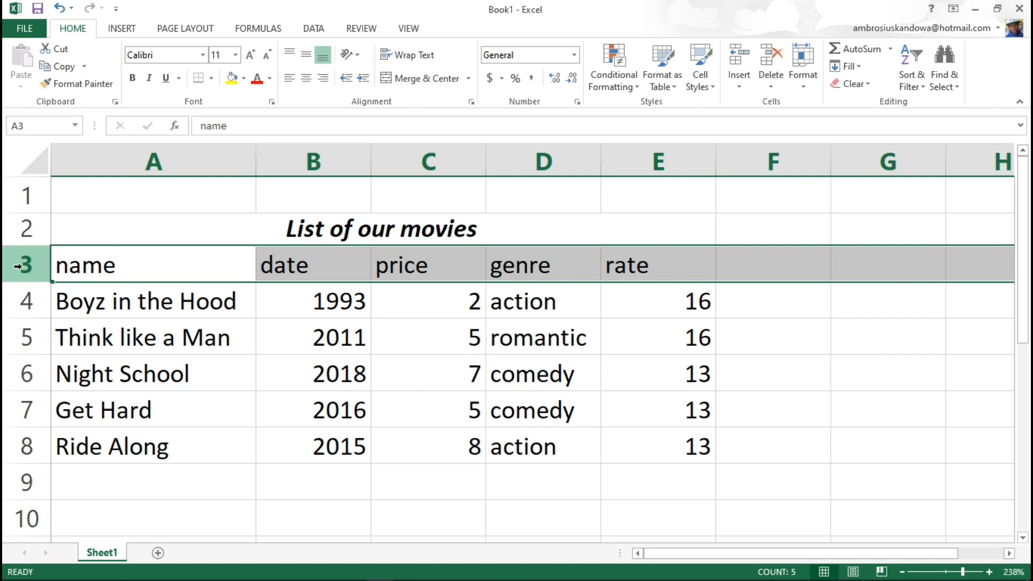
left_click(101, 233)
left_click_drag(56, 256, 701, 265)
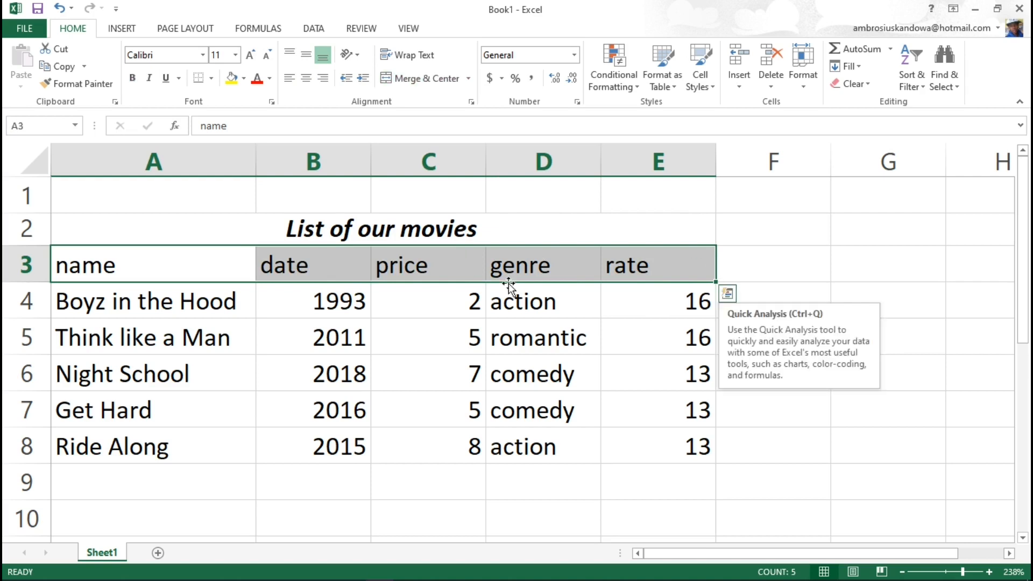
left_click(132, 78)
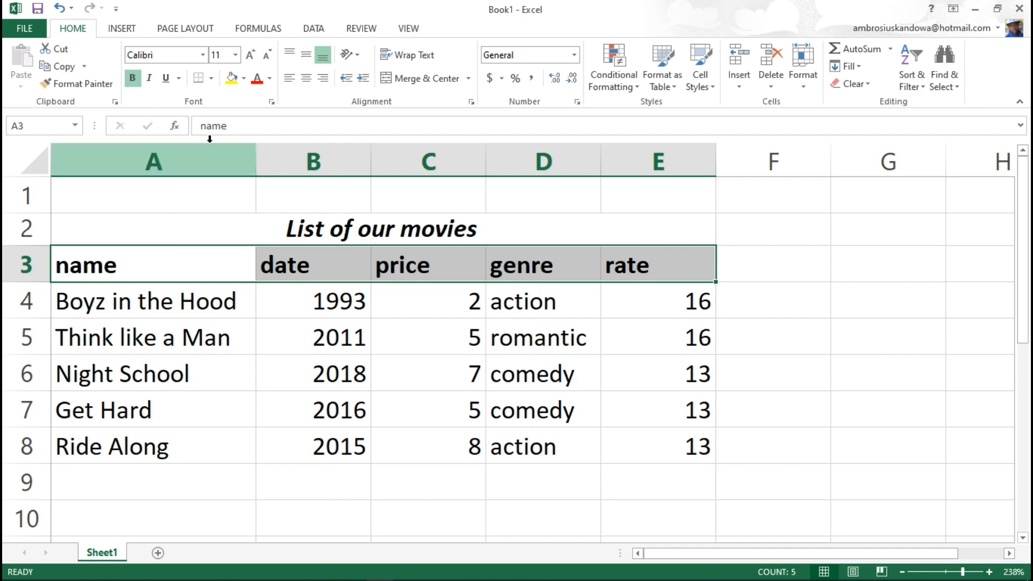
left_click(14, 268)
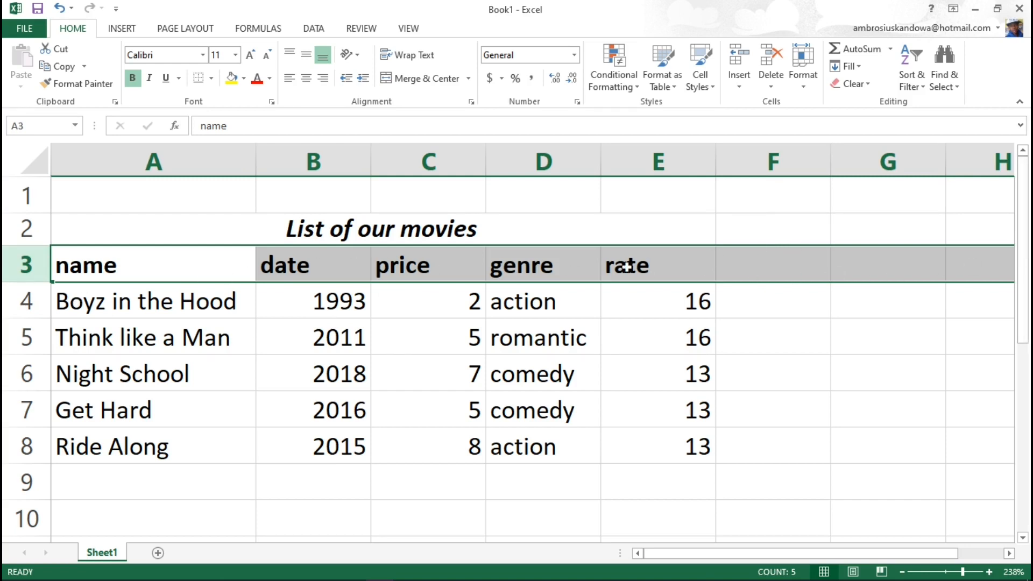
left_click(621, 346)
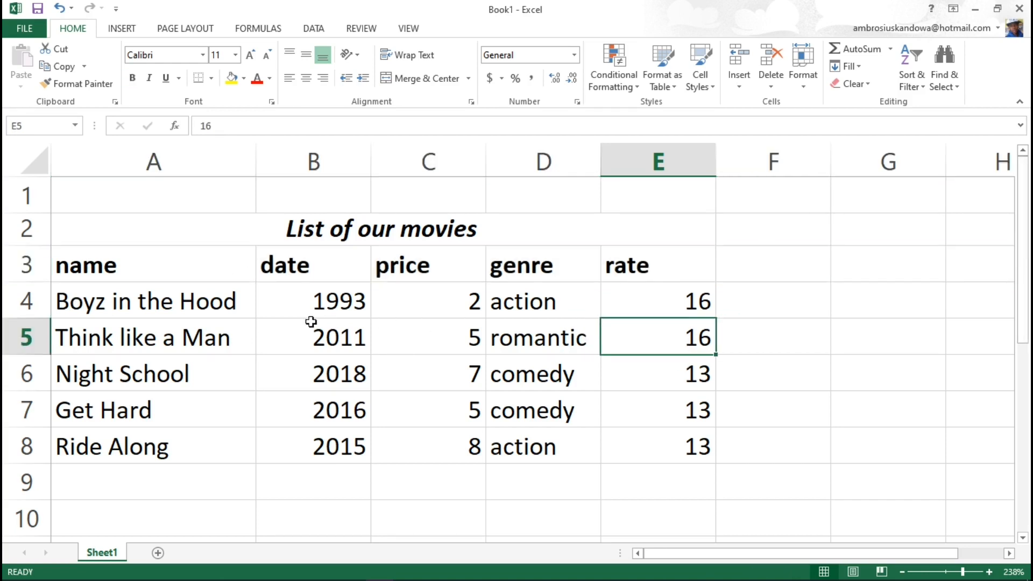
left_click(79, 268)
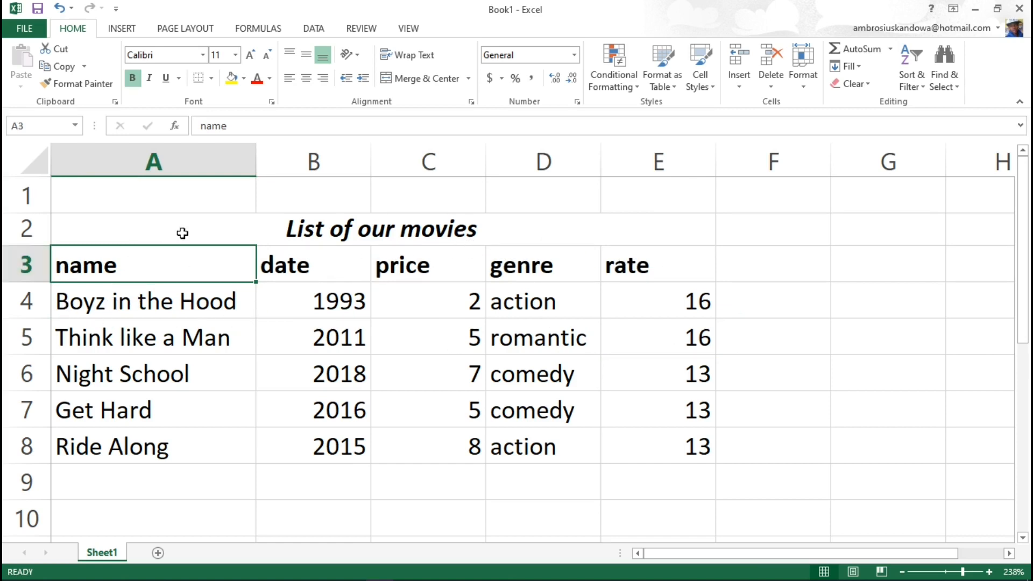
left_click(24, 230)
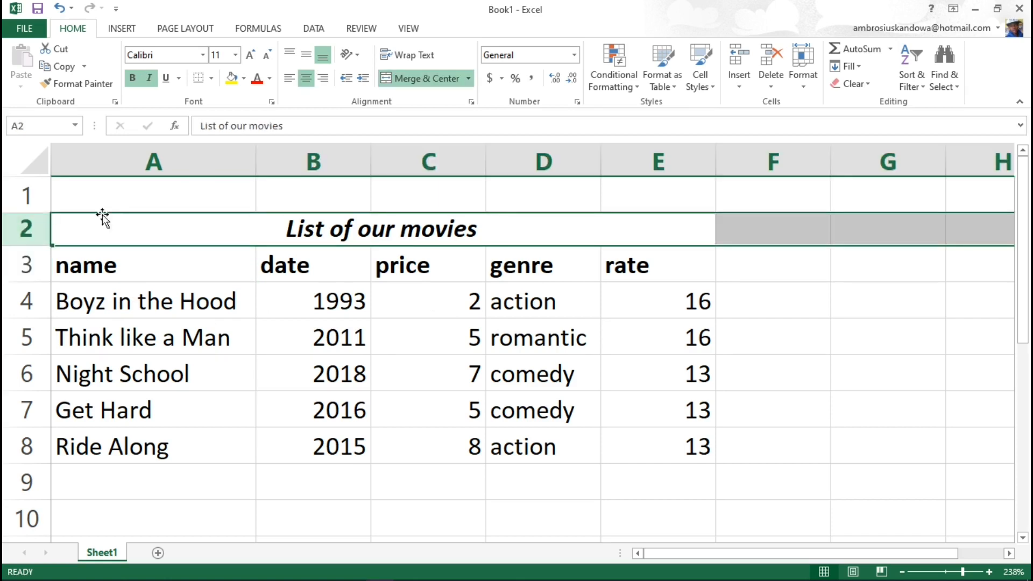
left_click(235, 55)
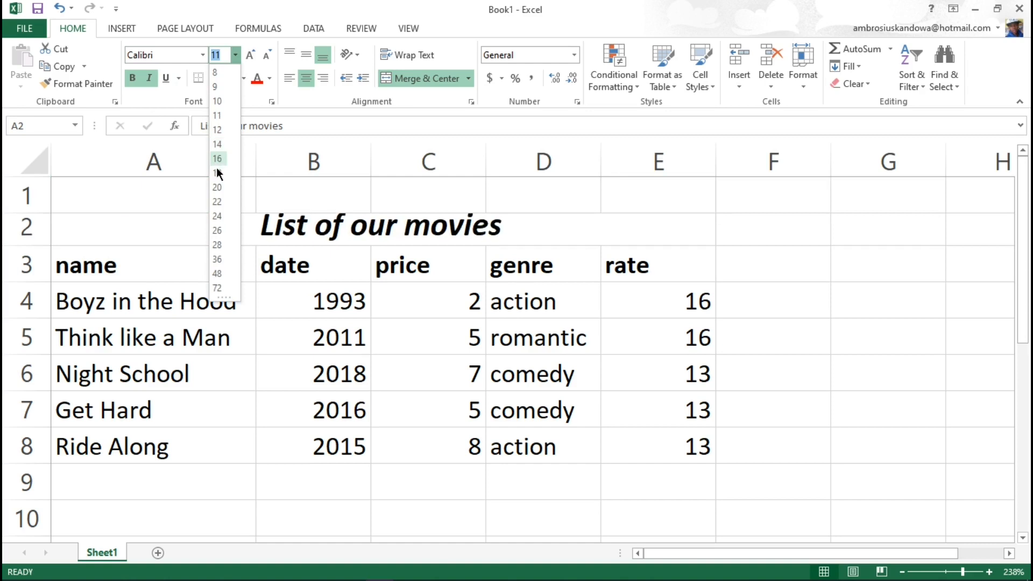
left_click(322, 6)
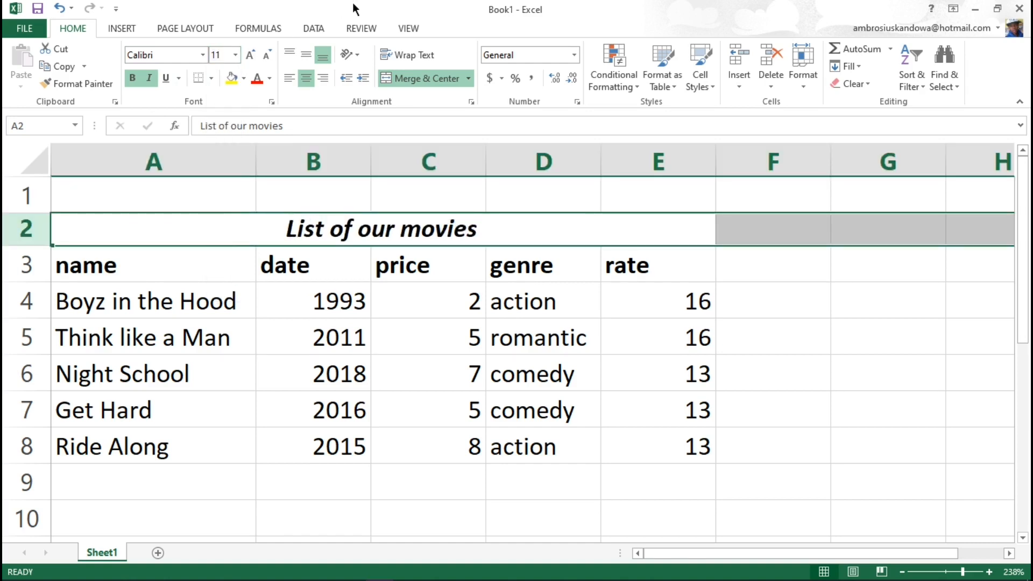
- Fill the merged title cell with the darkest orange theme color and set its font to light gray after trying white
left_click(108, 226)
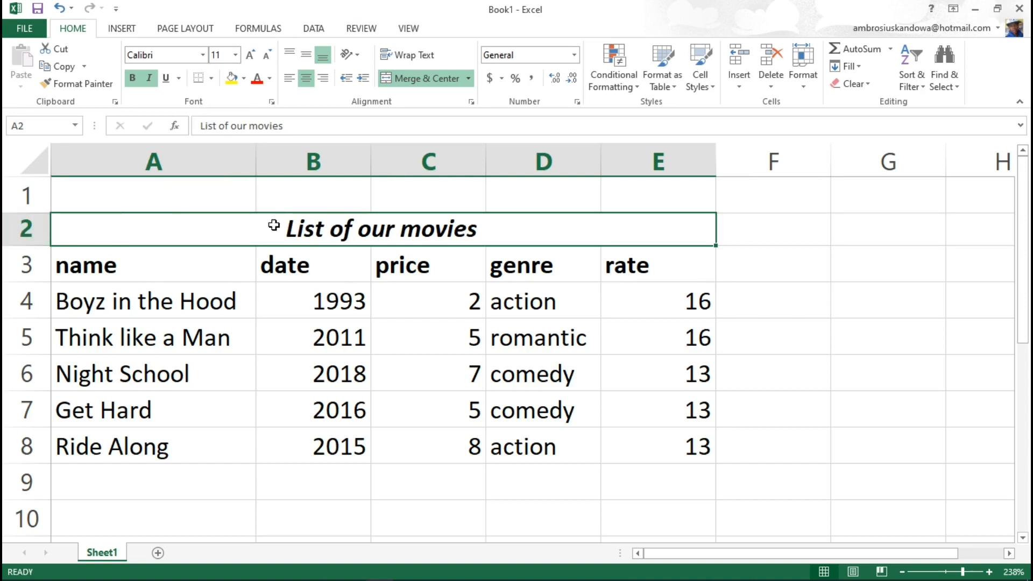
left_click(244, 76)
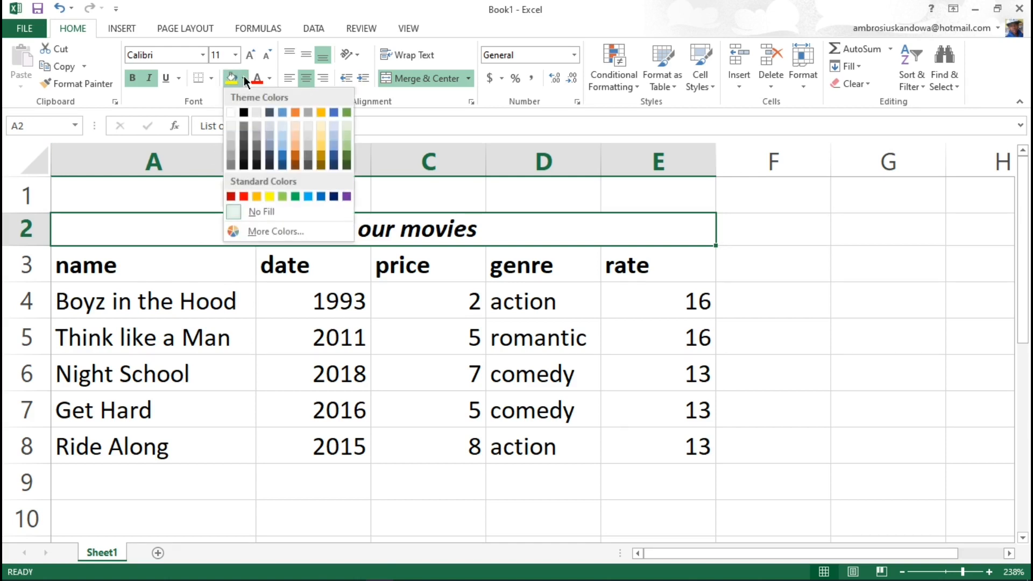
left_click(295, 165)
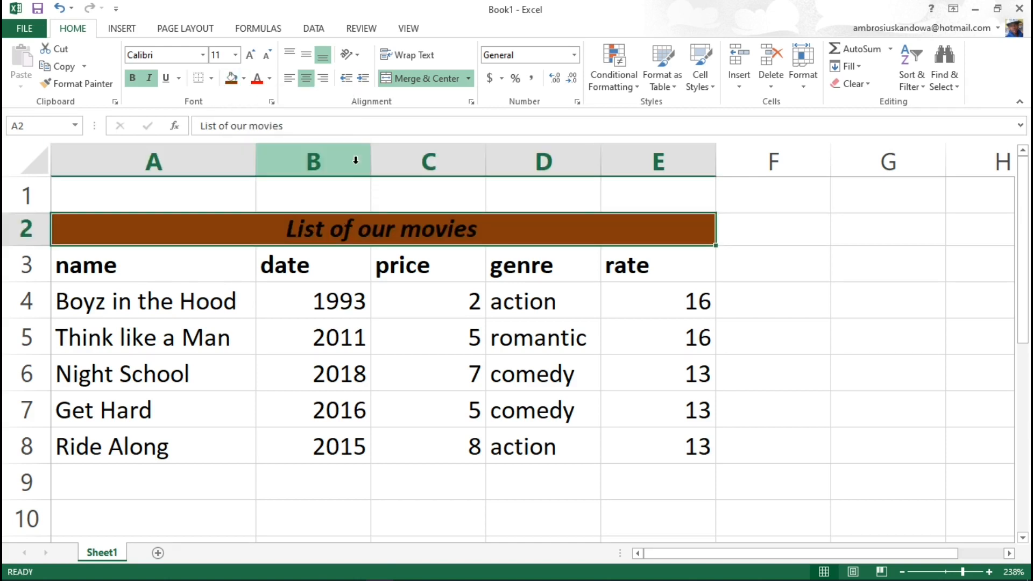
left_click(269, 79)
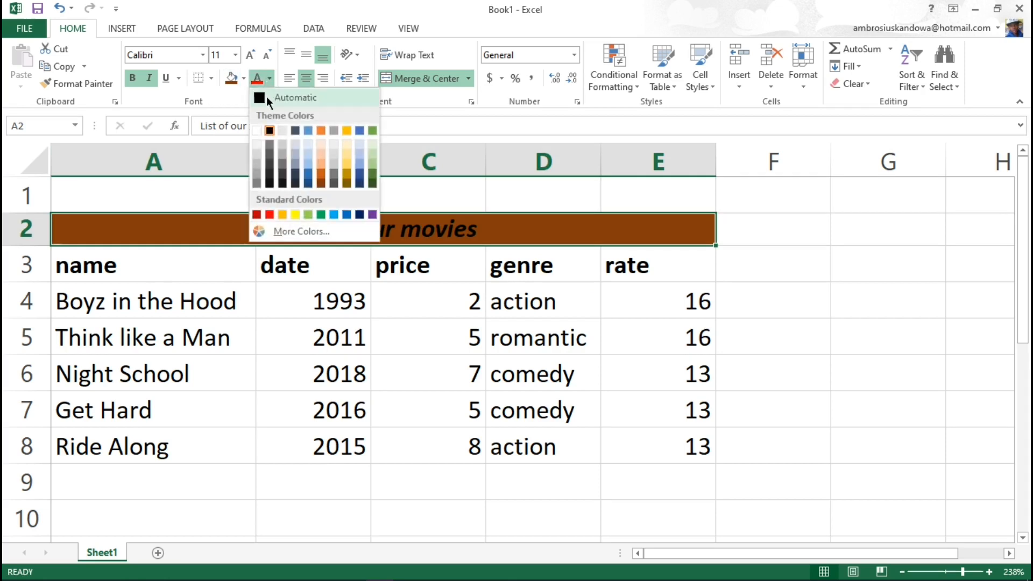
left_click(256, 130)
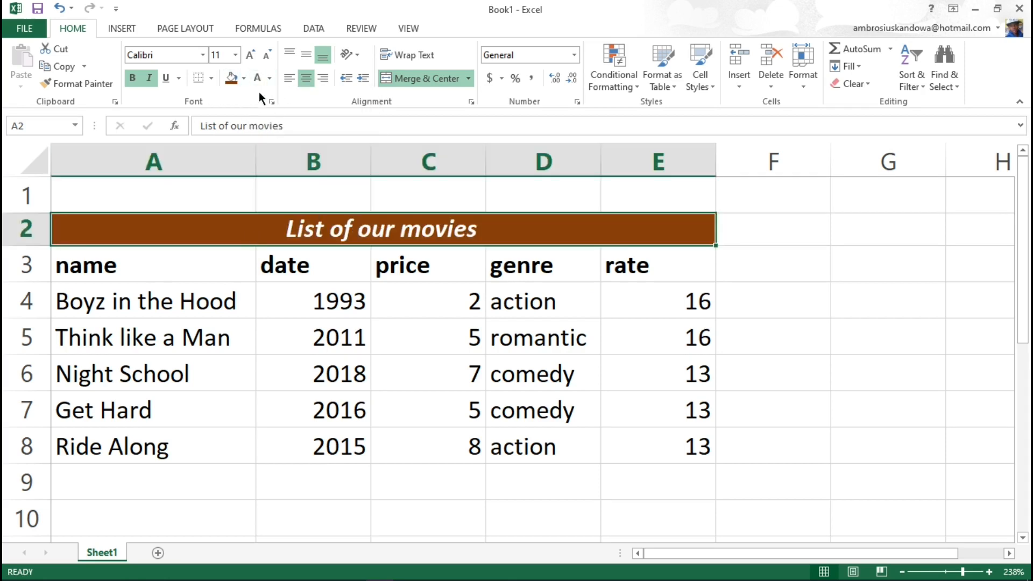
left_click(271, 77)
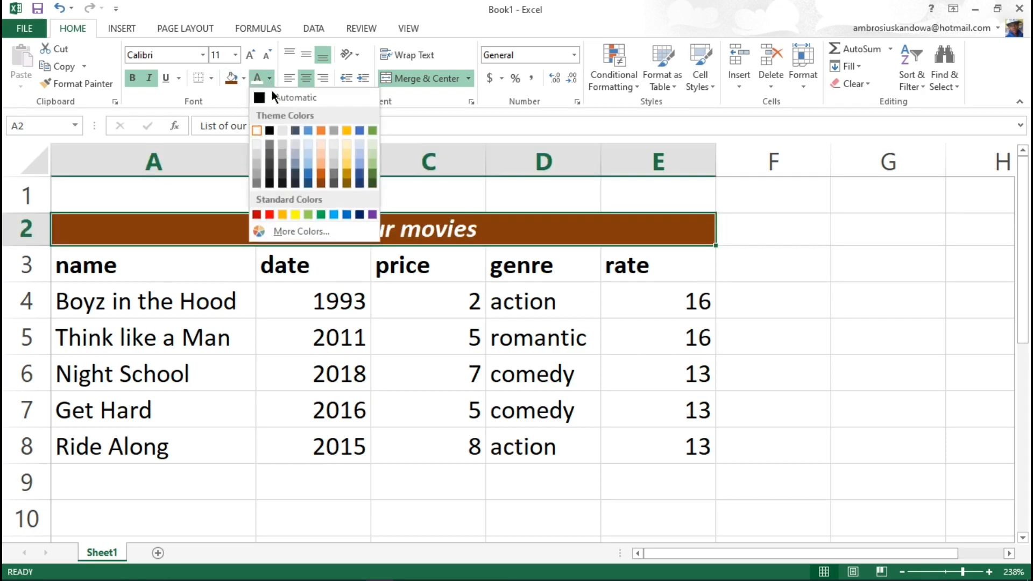
left_click(278, 130)
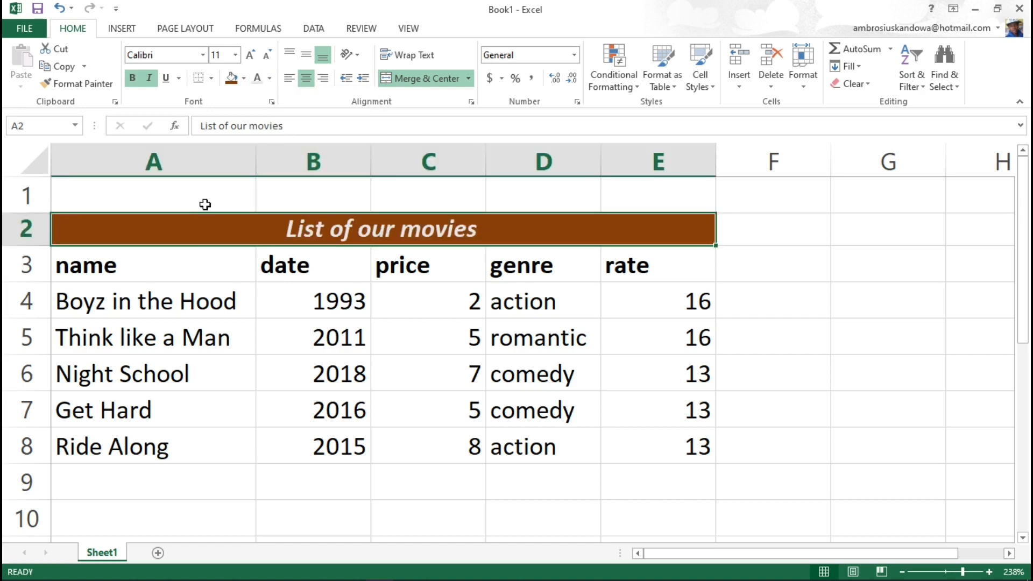
- Fill the headings in A3:E3 with dark gold and set their font color to dark blue
left_click(143, 277)
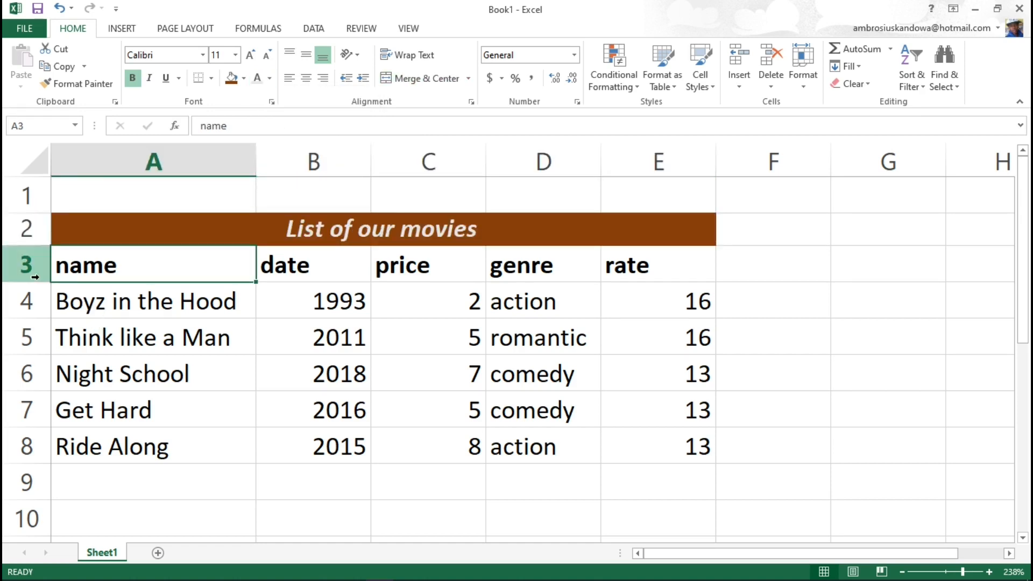
left_click_drag(189, 267, 662, 264)
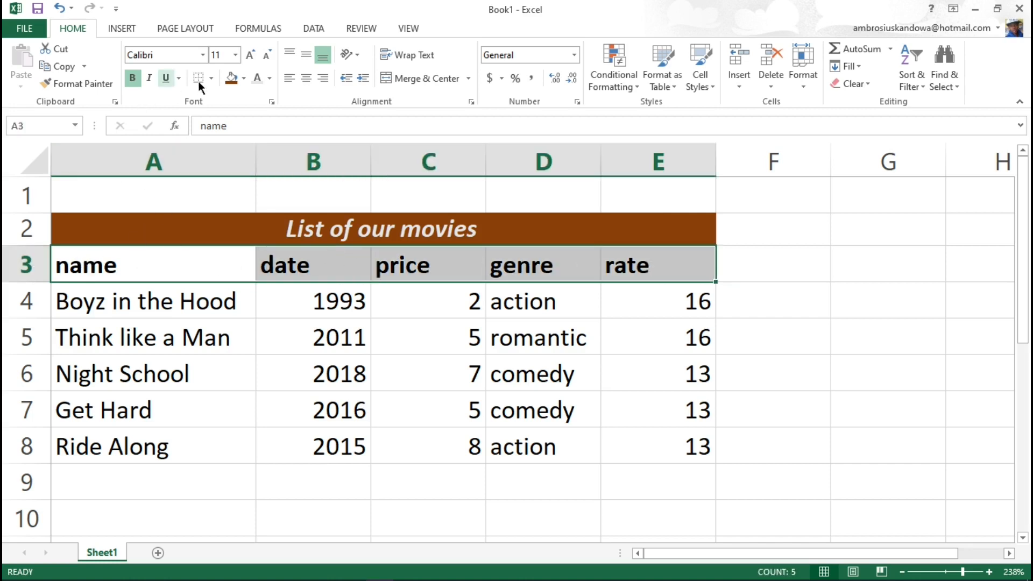
left_click(244, 79)
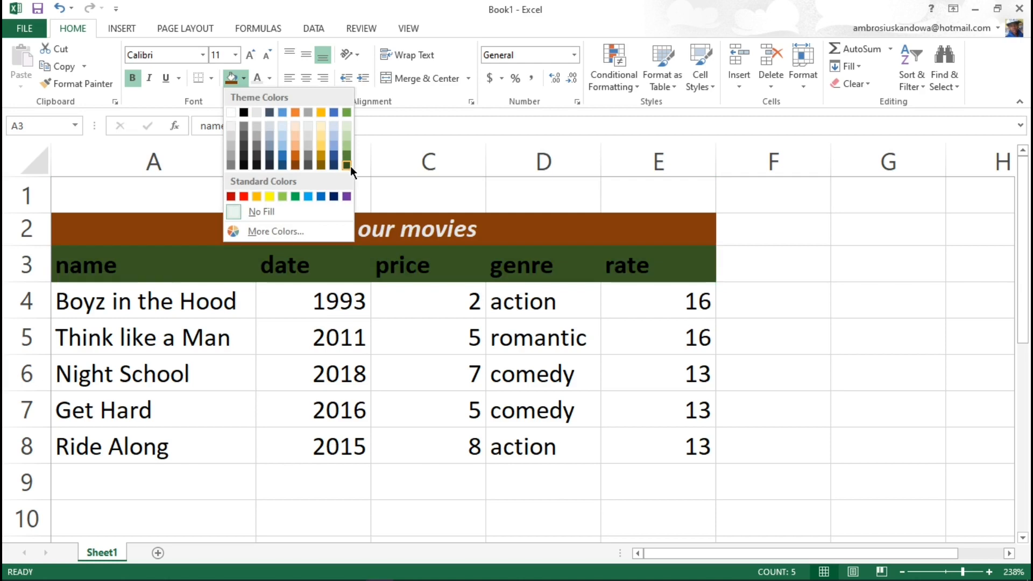
left_click(318, 154)
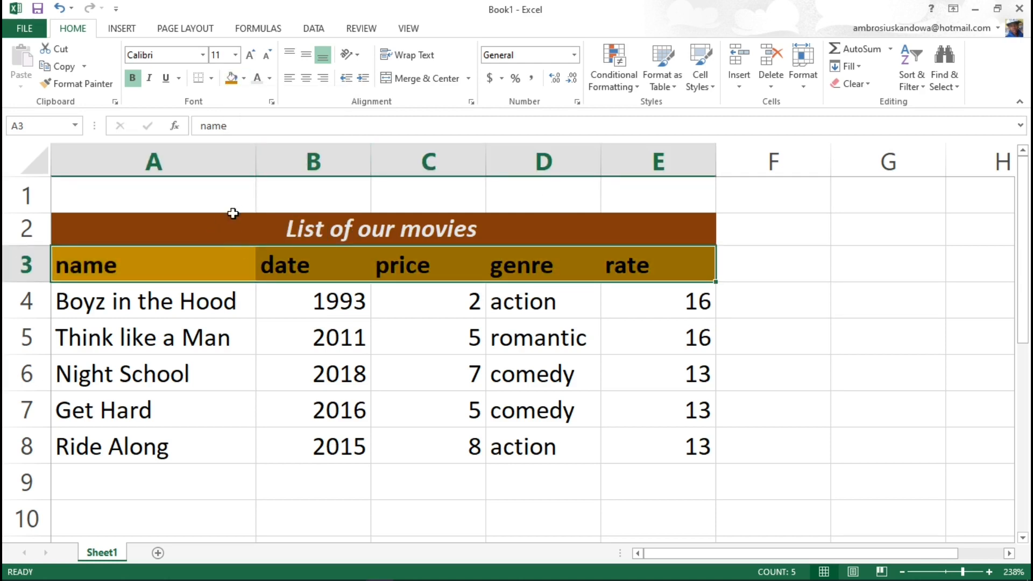
left_click(270, 79)
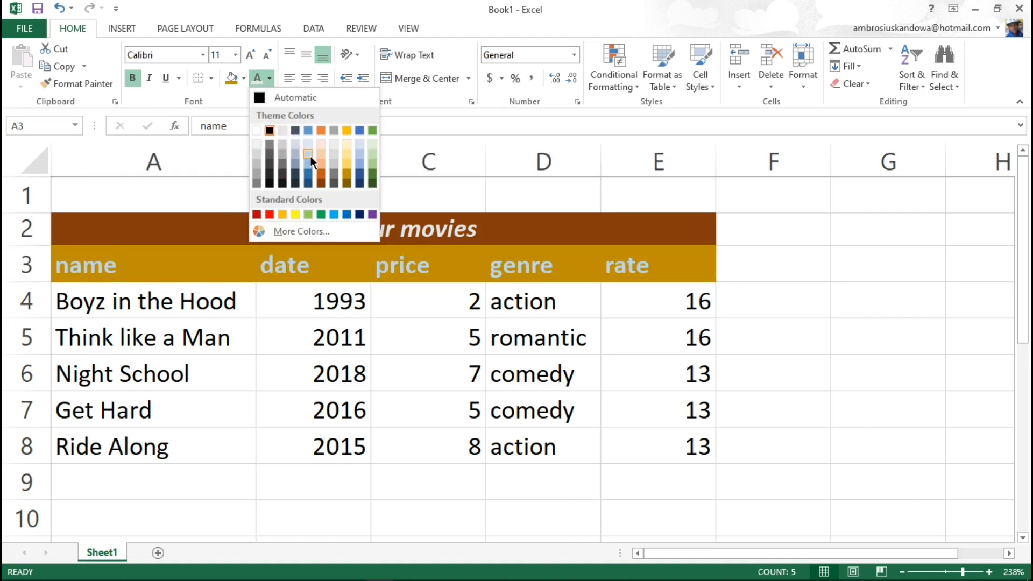
left_click(308, 182)
left_click(697, 337)
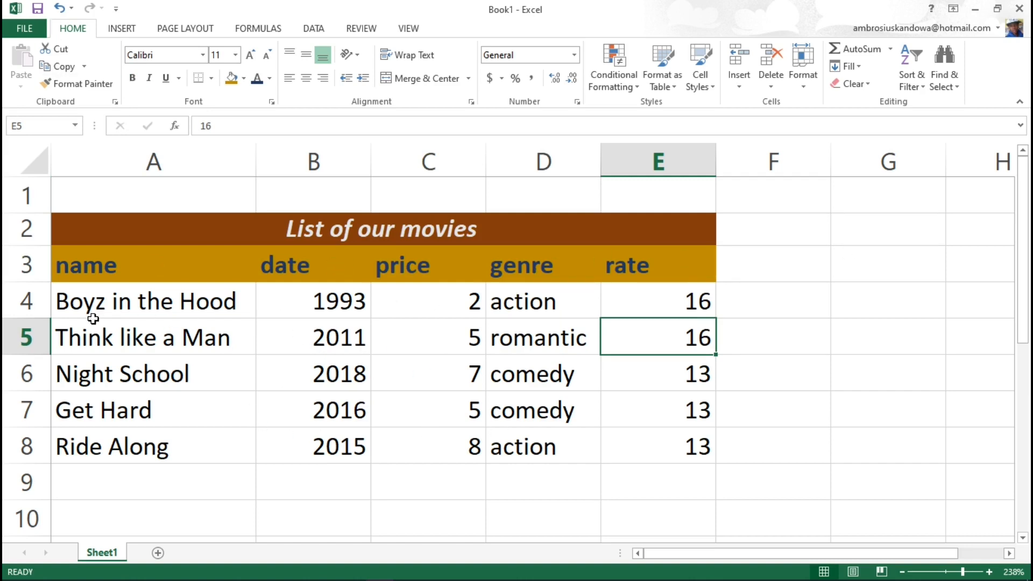
- Right-align the headings and data of the date, price, genre and rate columns in B3:E8
left_click(369, 430)
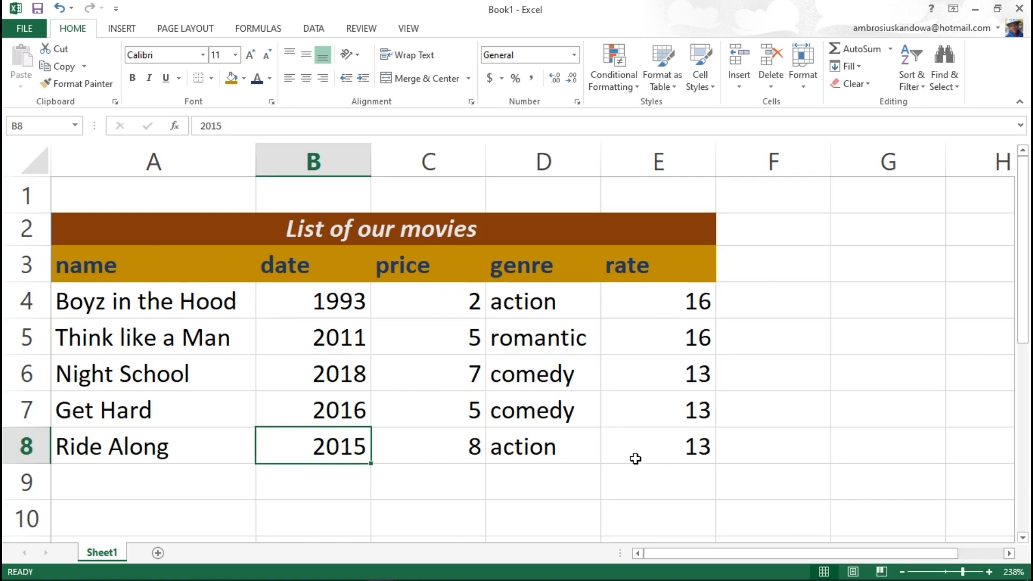
left_click(673, 445)
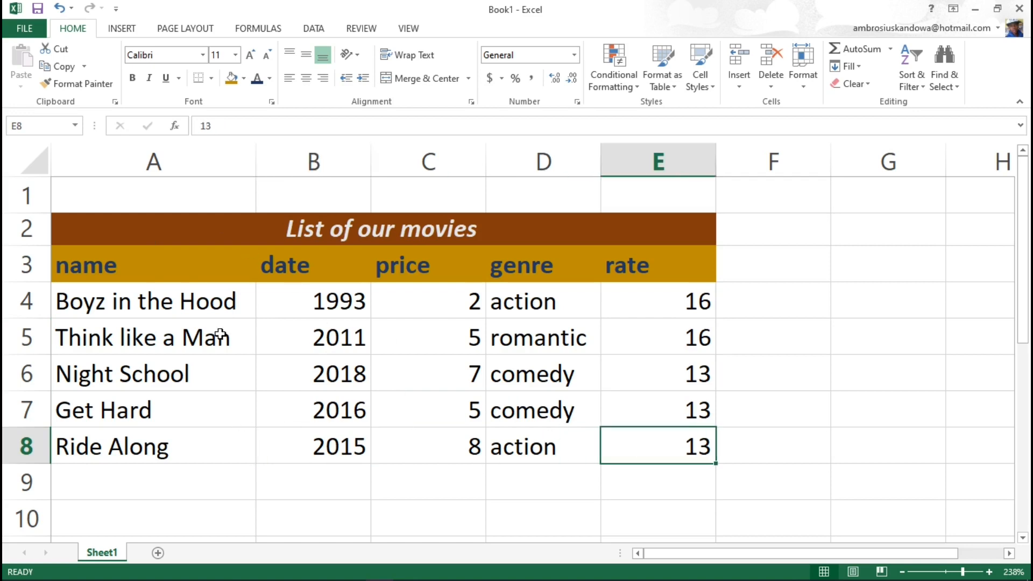
left_click(83, 338)
left_click(339, 337)
left_click(443, 343)
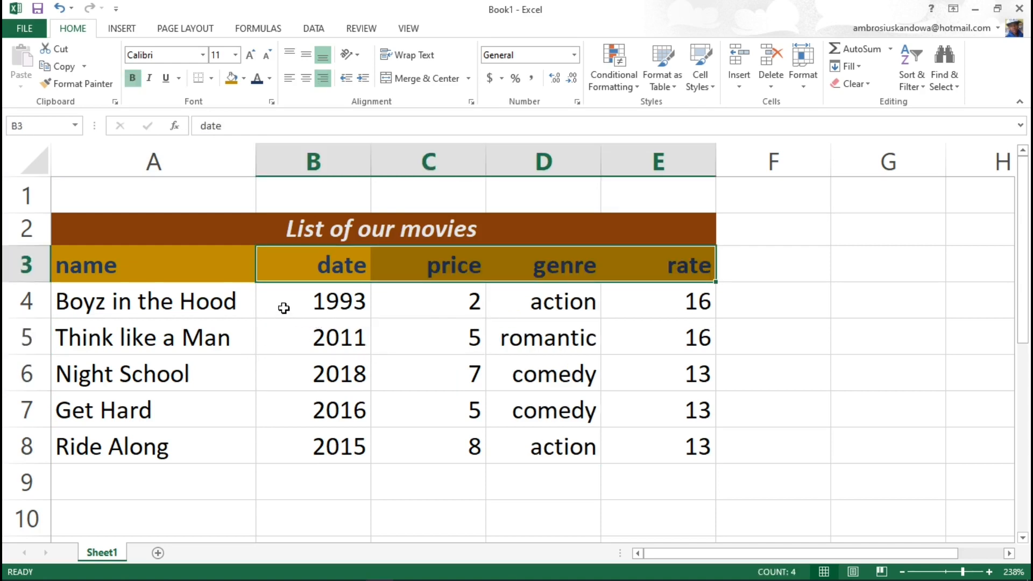
left_click(284, 303)
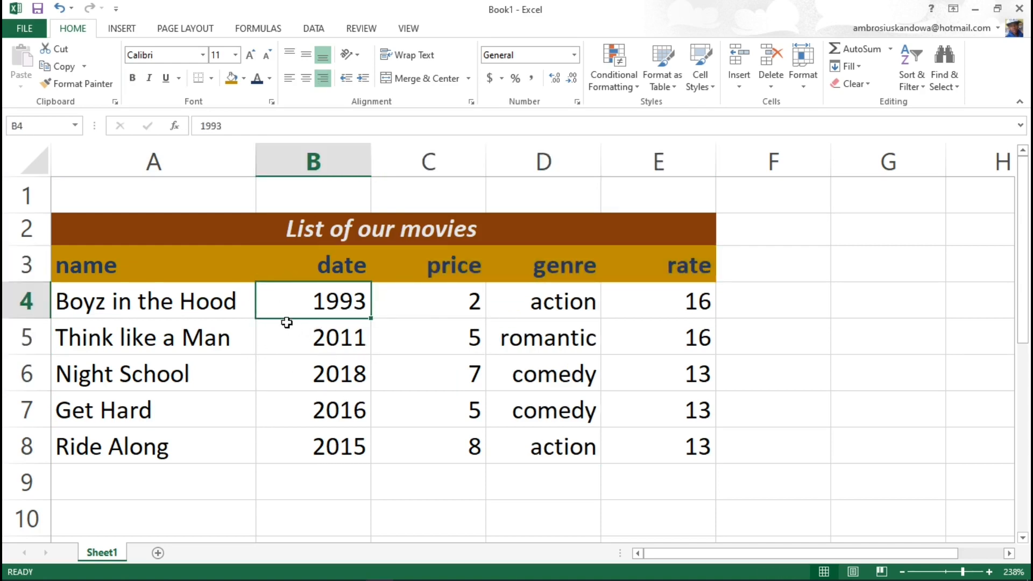
- Center the date, price, genre and rate values in B4:E8 horizontally
left_click_drag(284, 286, 359, 449)
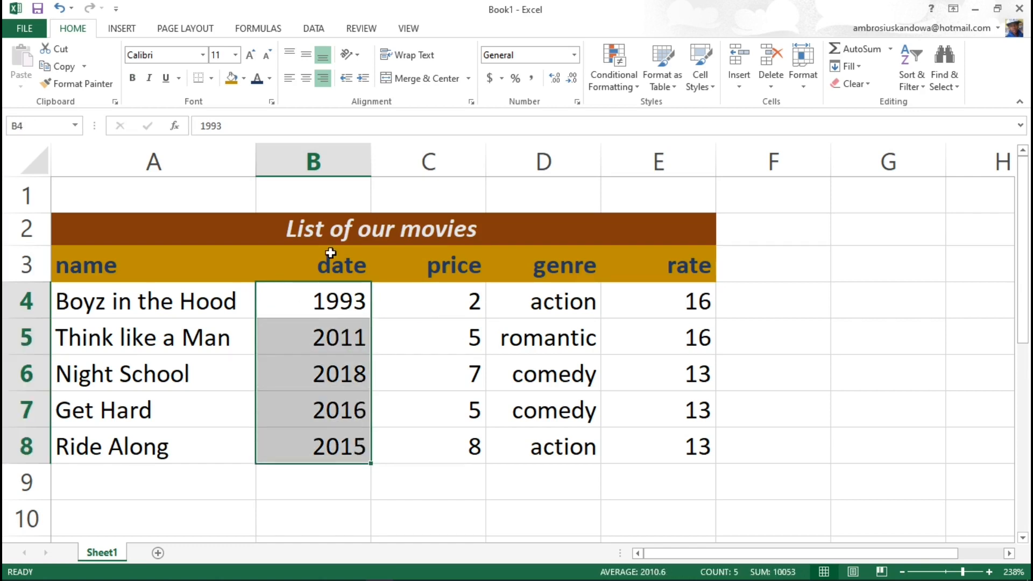
left_click(304, 79)
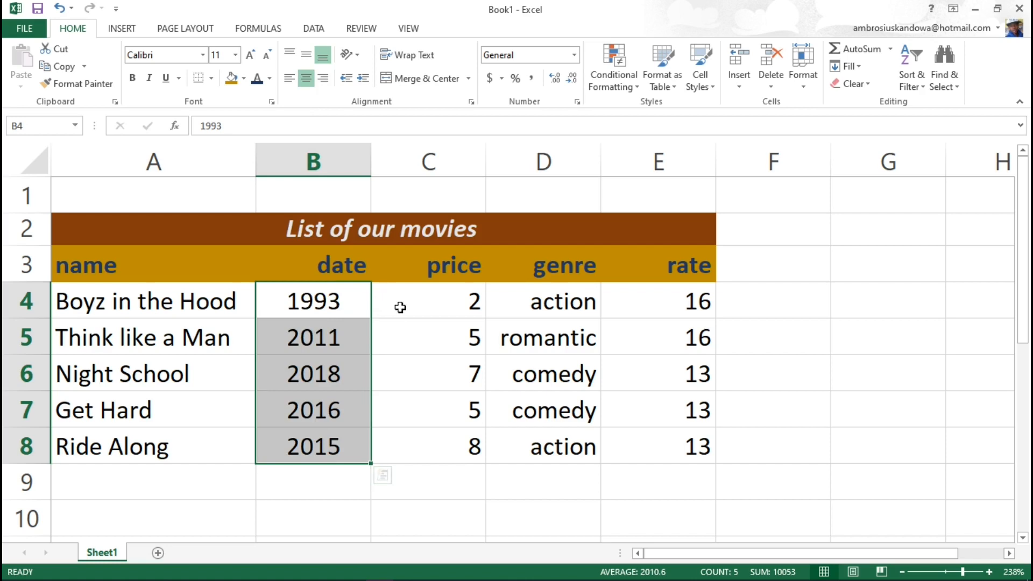
left_click_drag(393, 298, 463, 447)
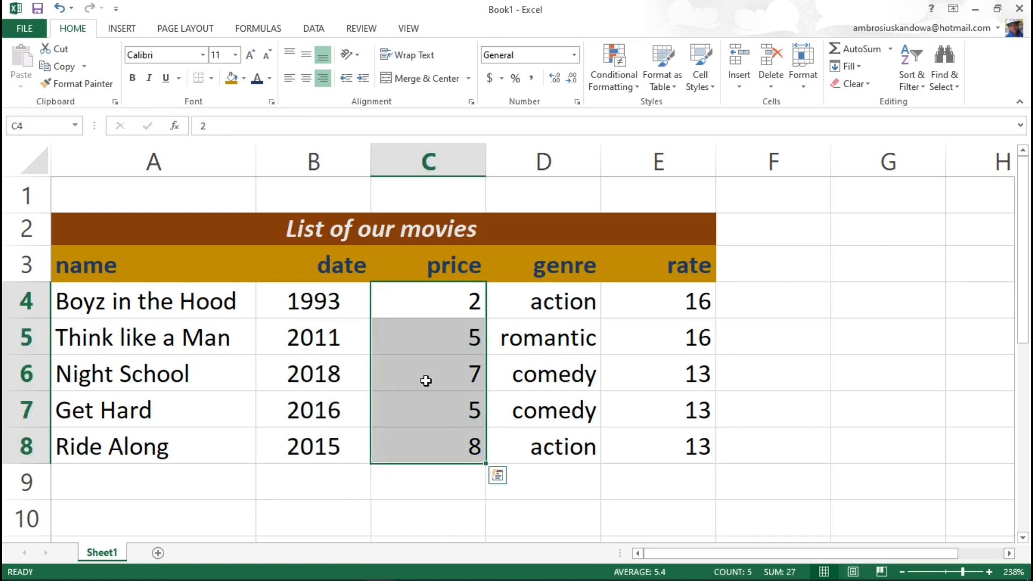
left_click(306, 79)
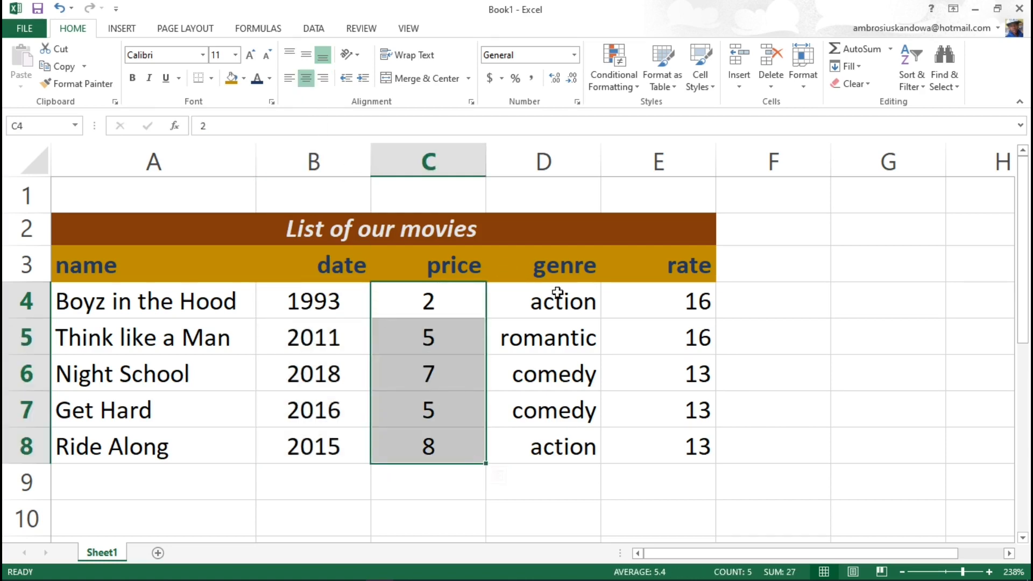
left_click_drag(517, 293, 540, 434)
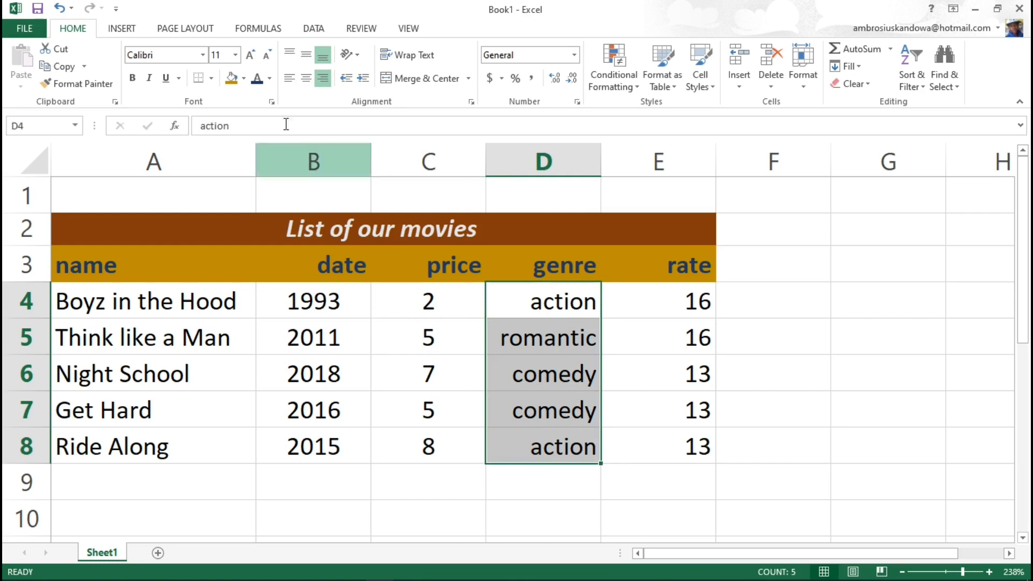
left_click(306, 79)
left_click_drag(673, 317, 706, 446)
left_click(322, 79)
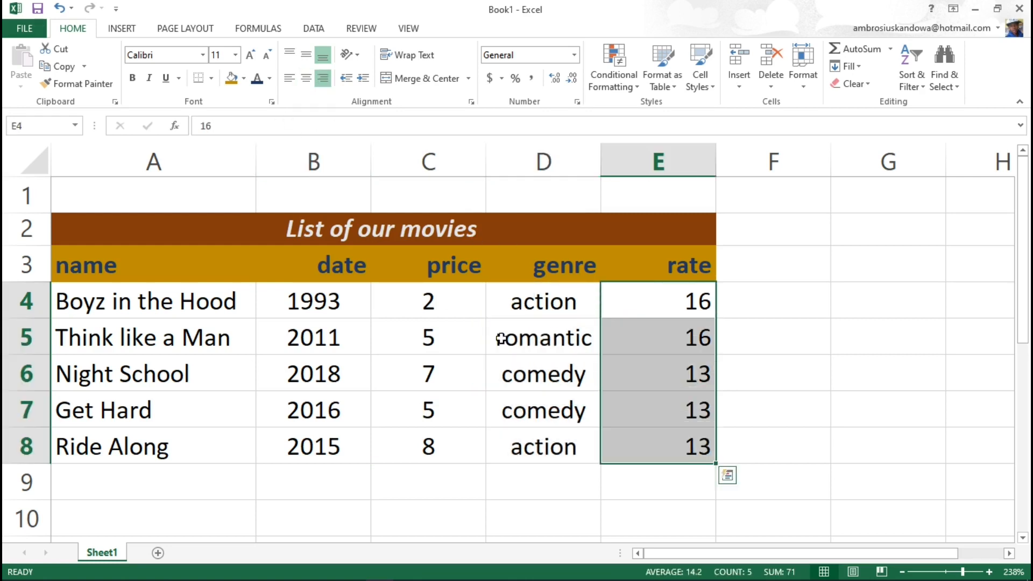
left_click(308, 79)
- Center the date, price, genre and rate headings in B3:E3 horizontally
left_click_drag(327, 260, 647, 260)
left_click(305, 79)
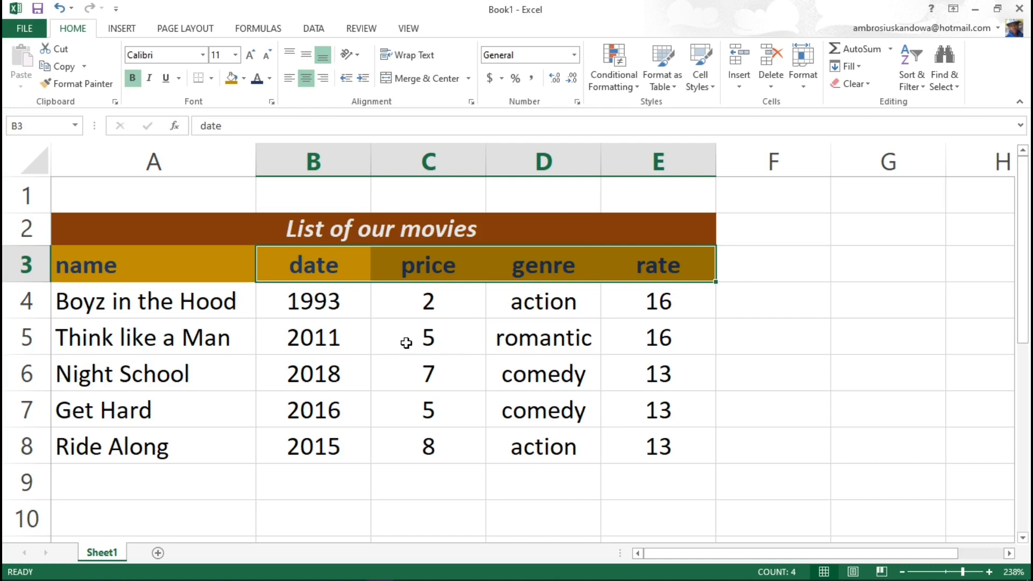
left_click(337, 315)
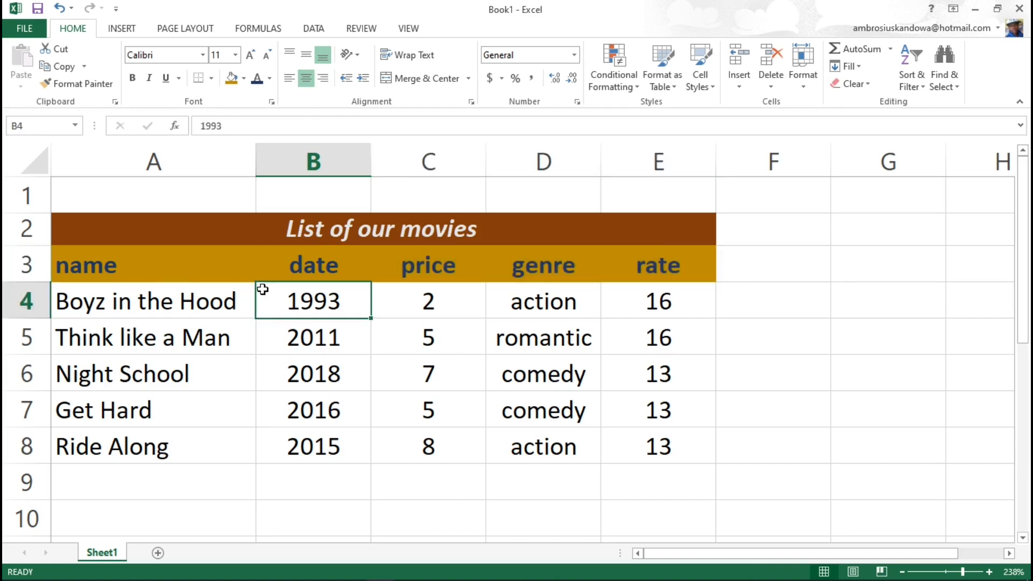
left_click_drag(267, 289, 293, 431)
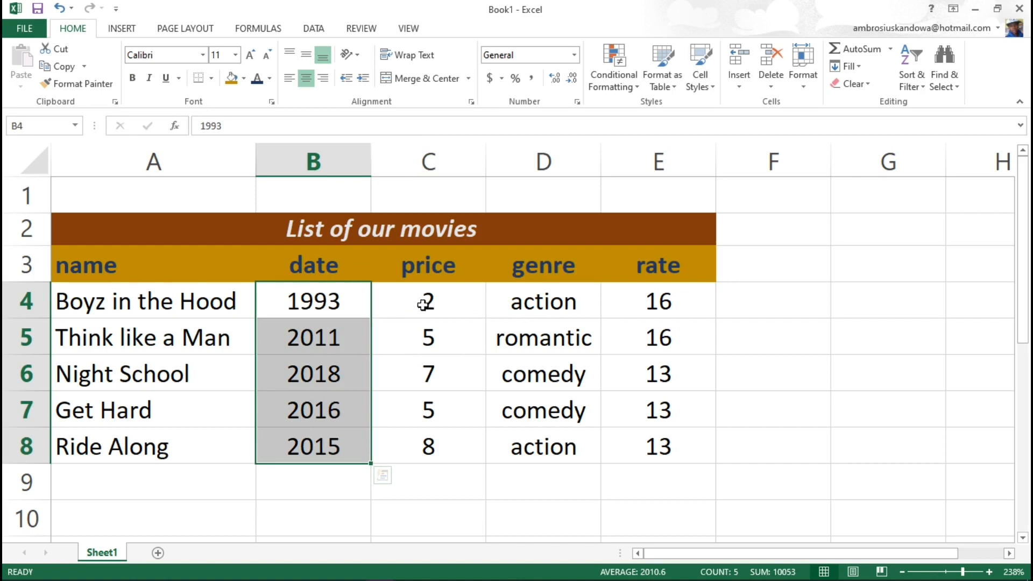
left_click_drag(413, 303, 452, 438)
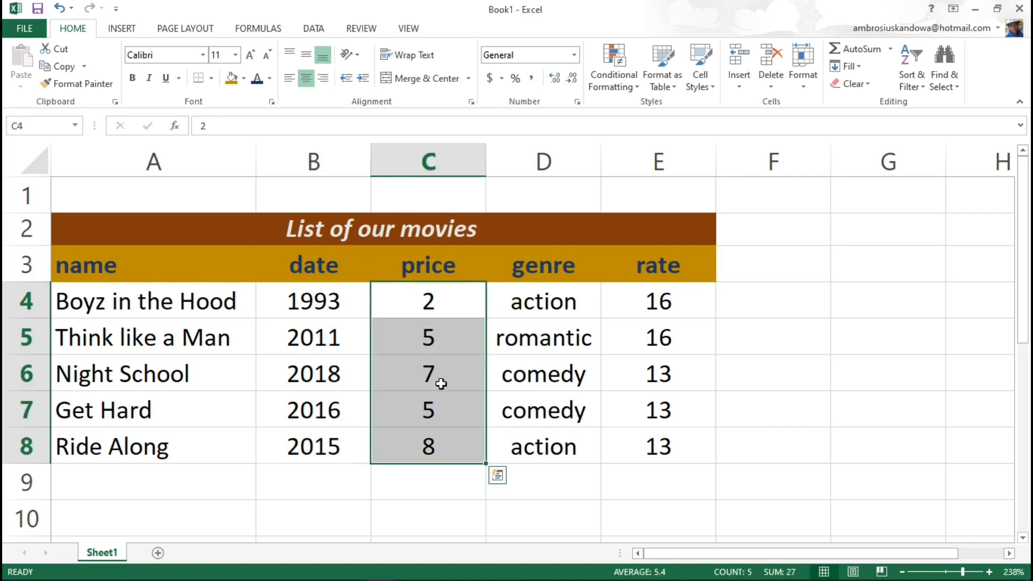
left_click_drag(502, 297, 554, 445)
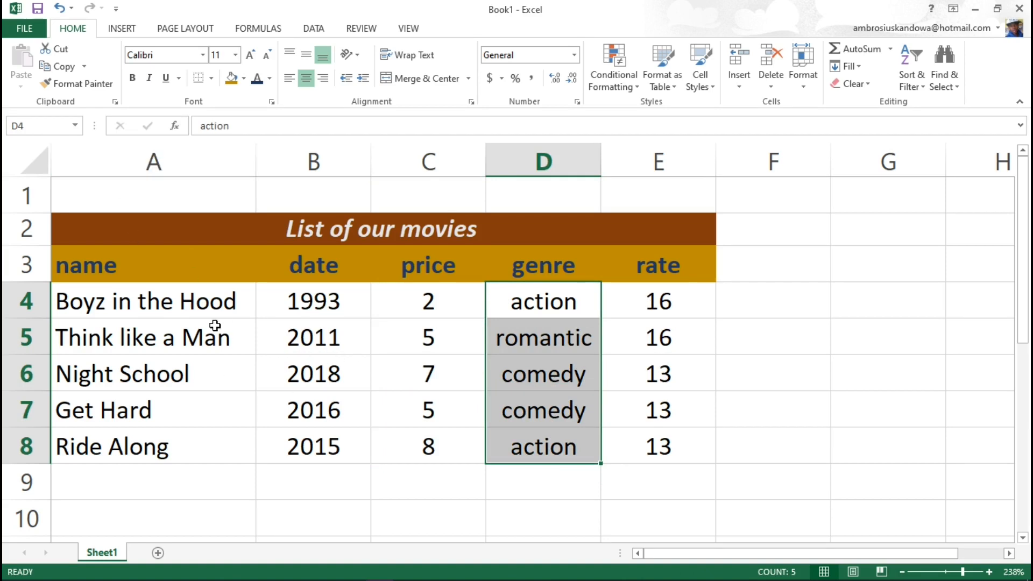
- Save the workbook to the computer's Desktop folder as an Excel Workbook named Book1
left_click(38, 30)
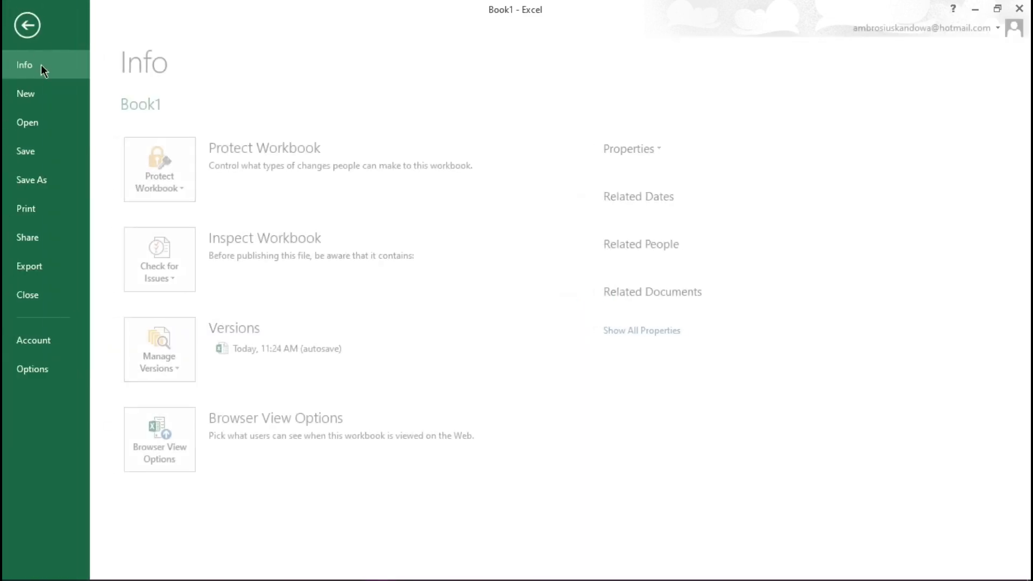
left_click(45, 186)
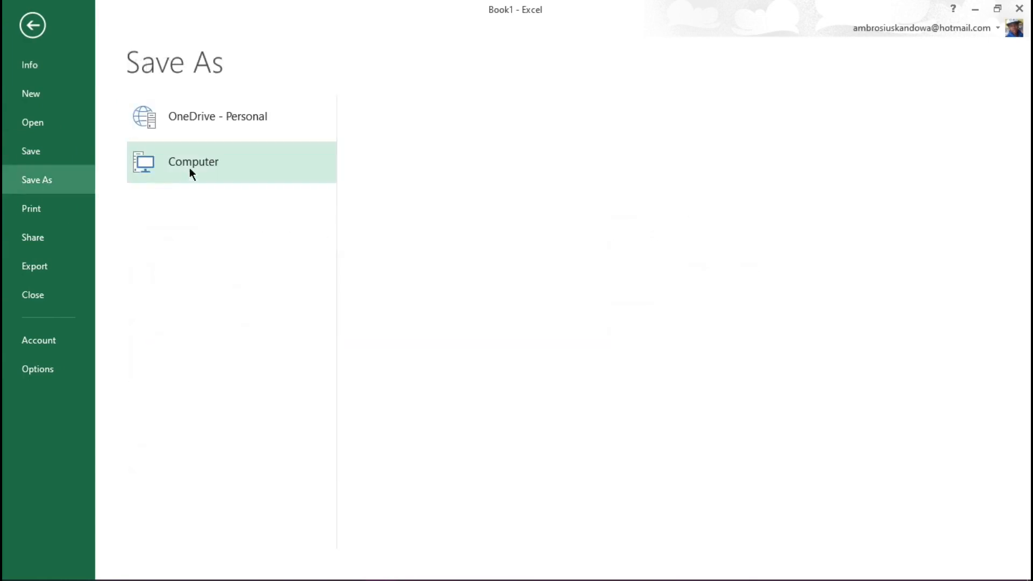
left_click(190, 168)
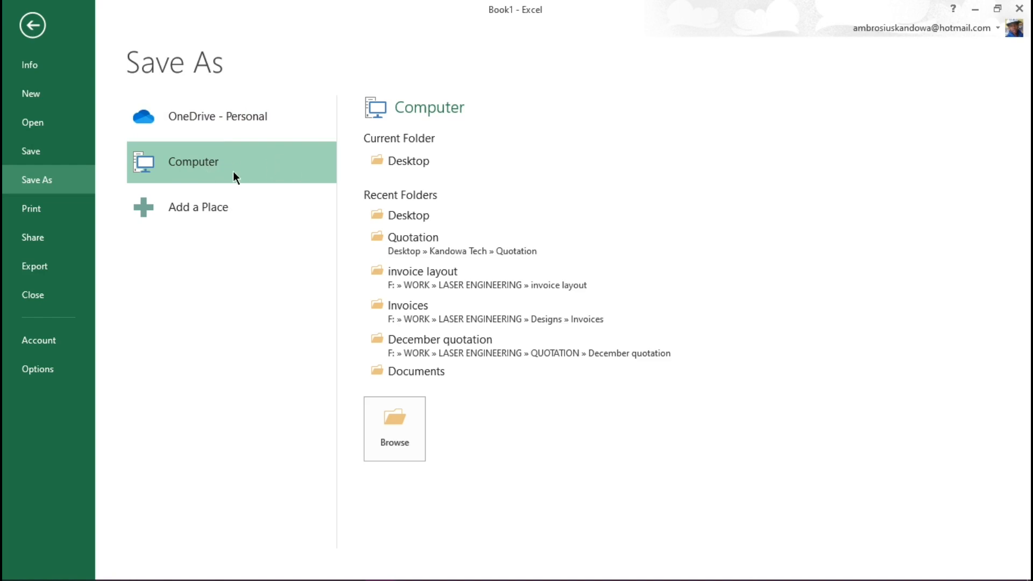
left_click(402, 162)
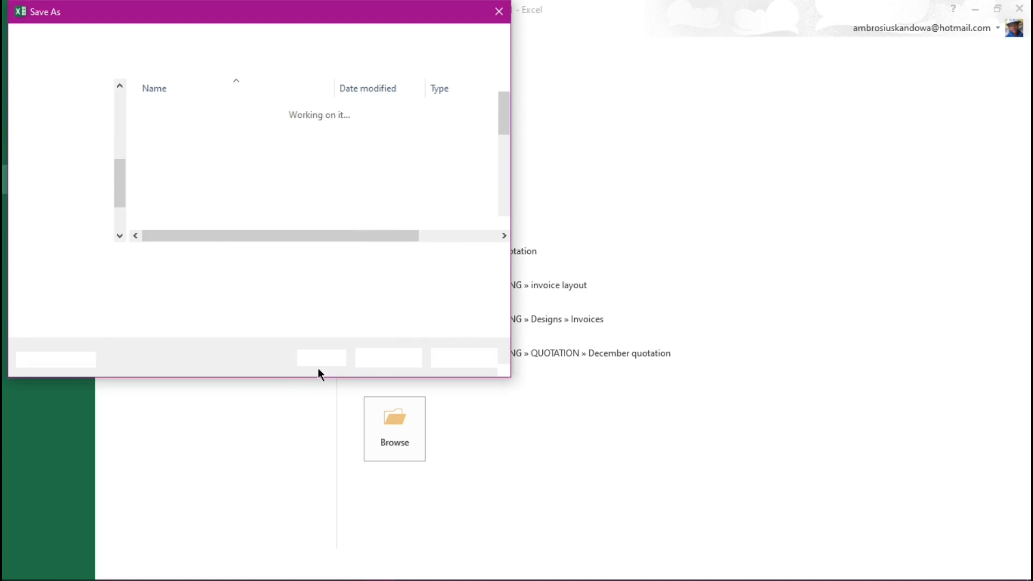
left_click(169, 258)
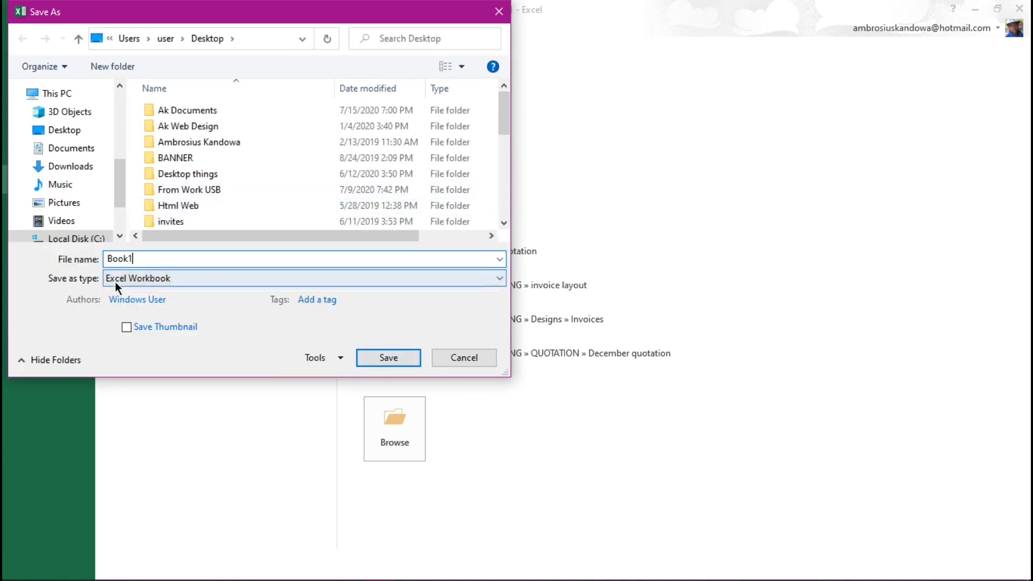
left_click(377, 363)
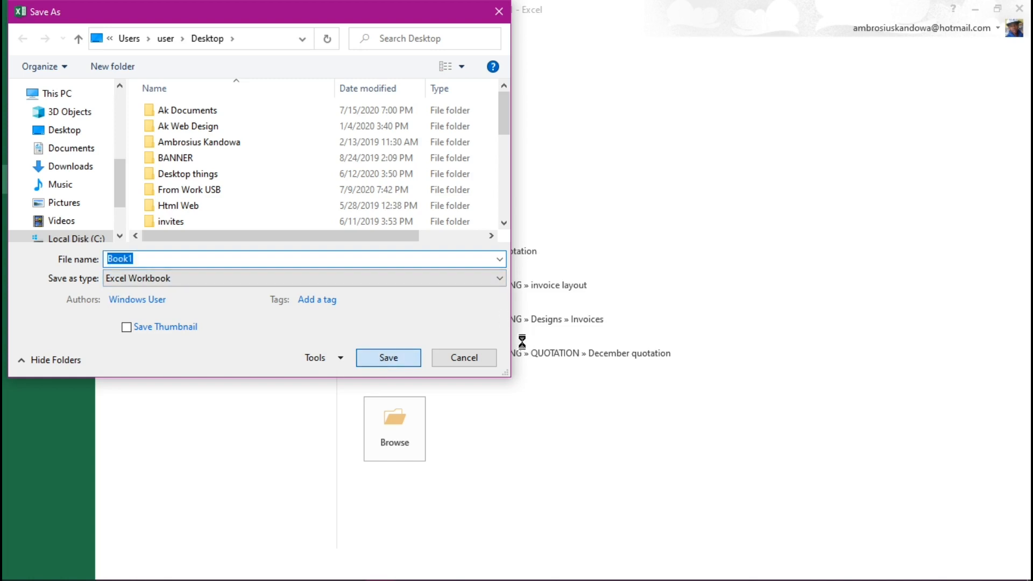
left_click(561, 303)
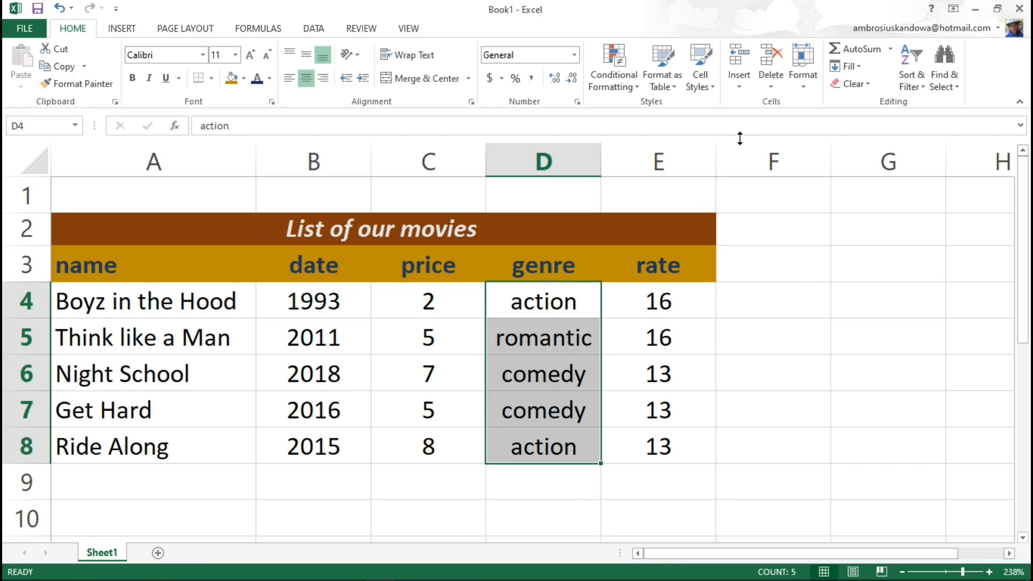
- Minimize the workbook window and move the Book1 file to a free spot below on the desktop
left_click(974, 9)
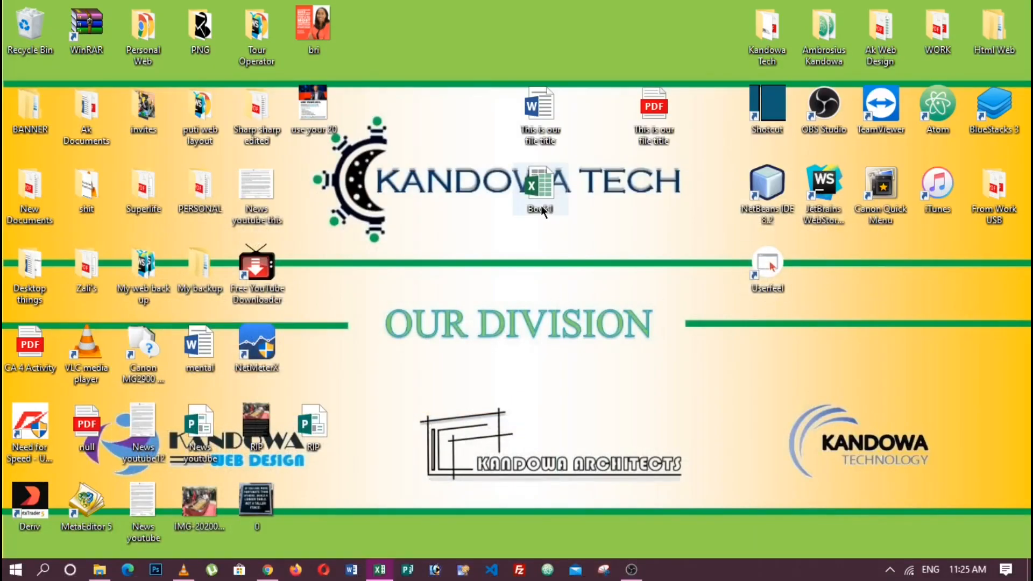
left_click_drag(542, 186, 602, 225)
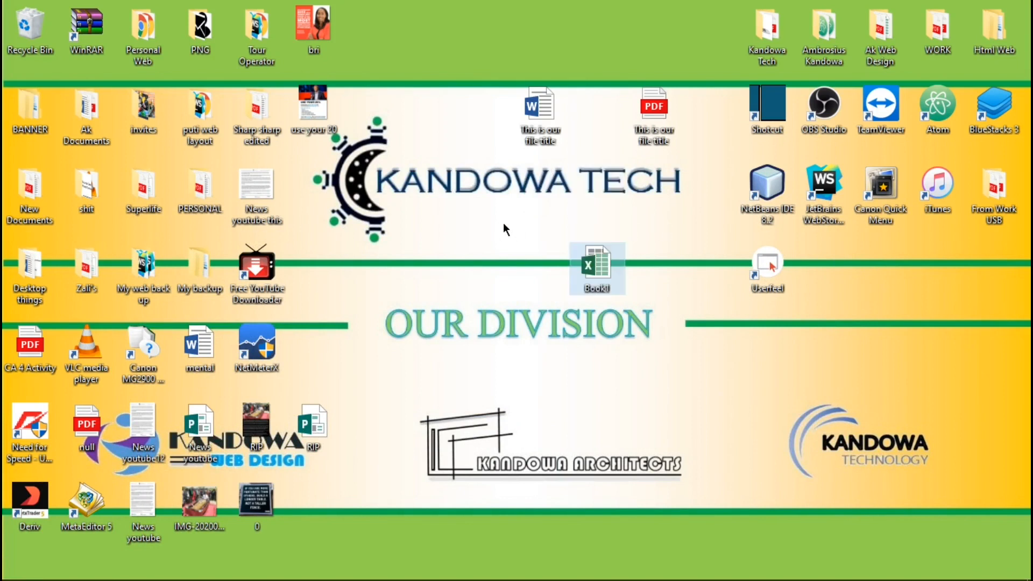